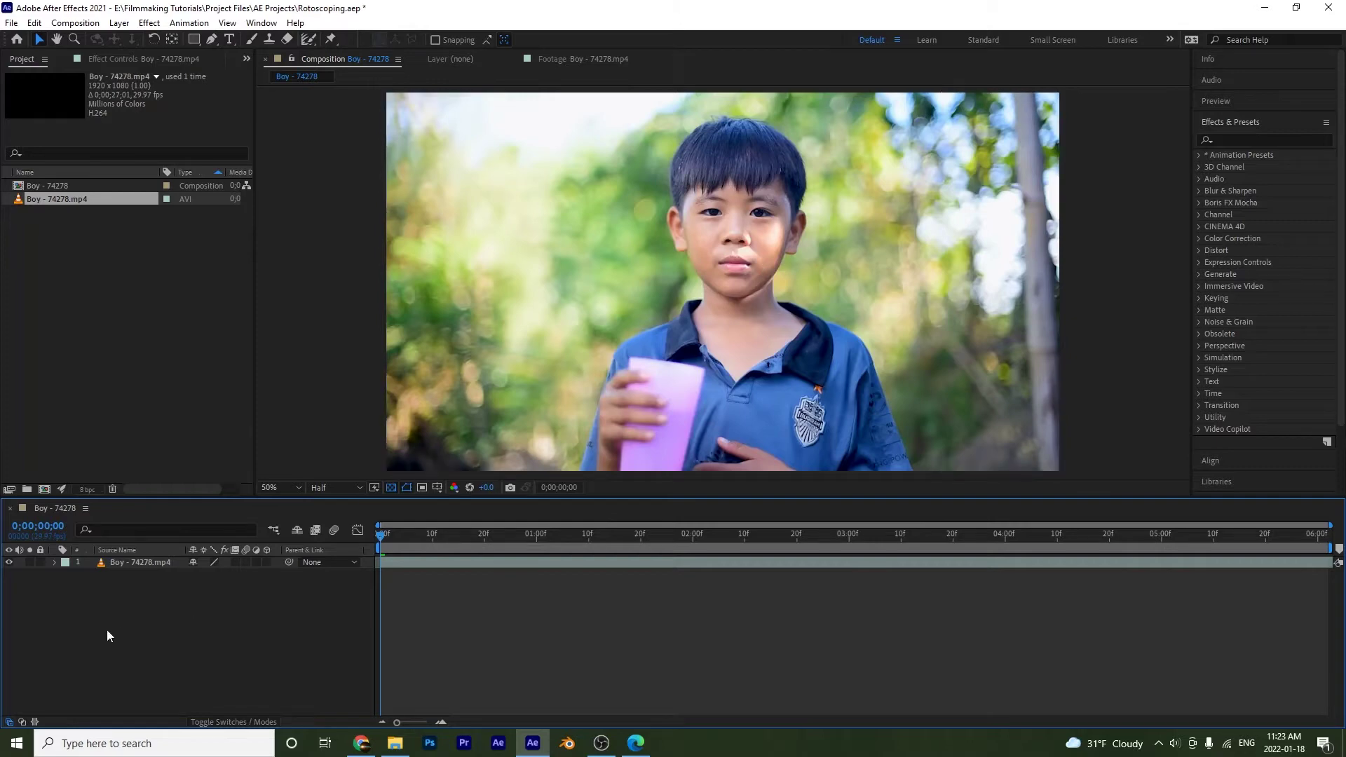
Open the Boy - 74278.mp4 layer in its own Layer view and close the separate footage view.
left_click(120, 563)
left_click_drag(406, 538, 342, 692)
left_click(101, 591)
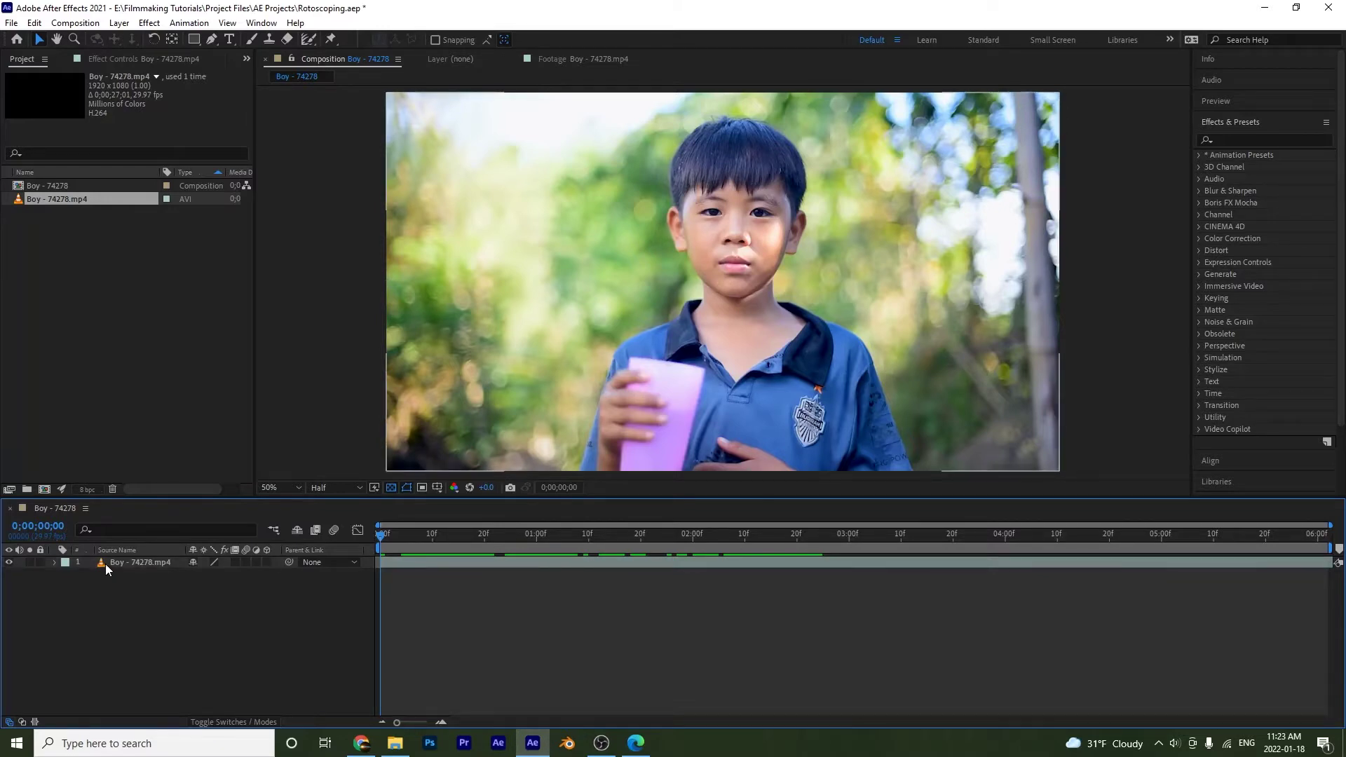
left_click(105, 564)
double_click(101, 562)
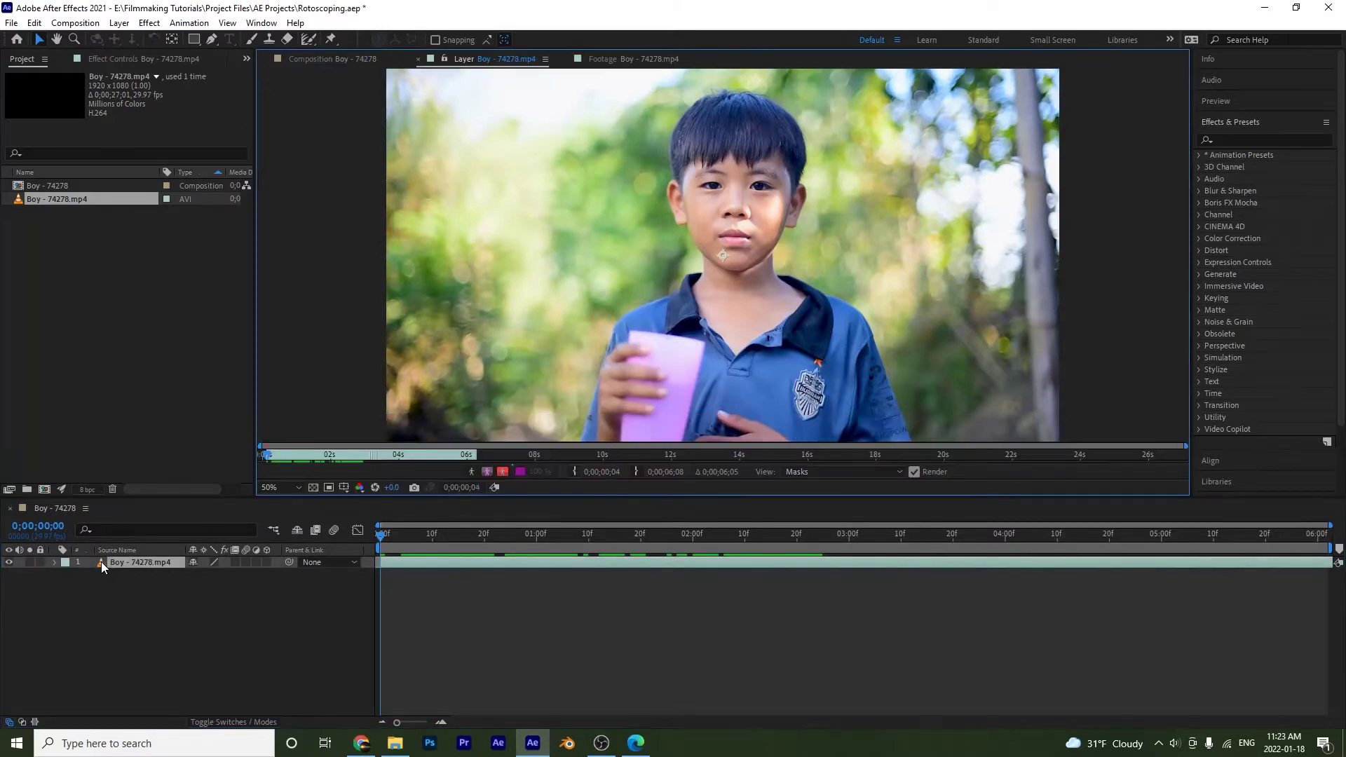
left_click(568, 60)
Activate the Roto Brush tool and adjust its brush size for painting over the boy.
left_click(308, 40)
left_click(308, 40)
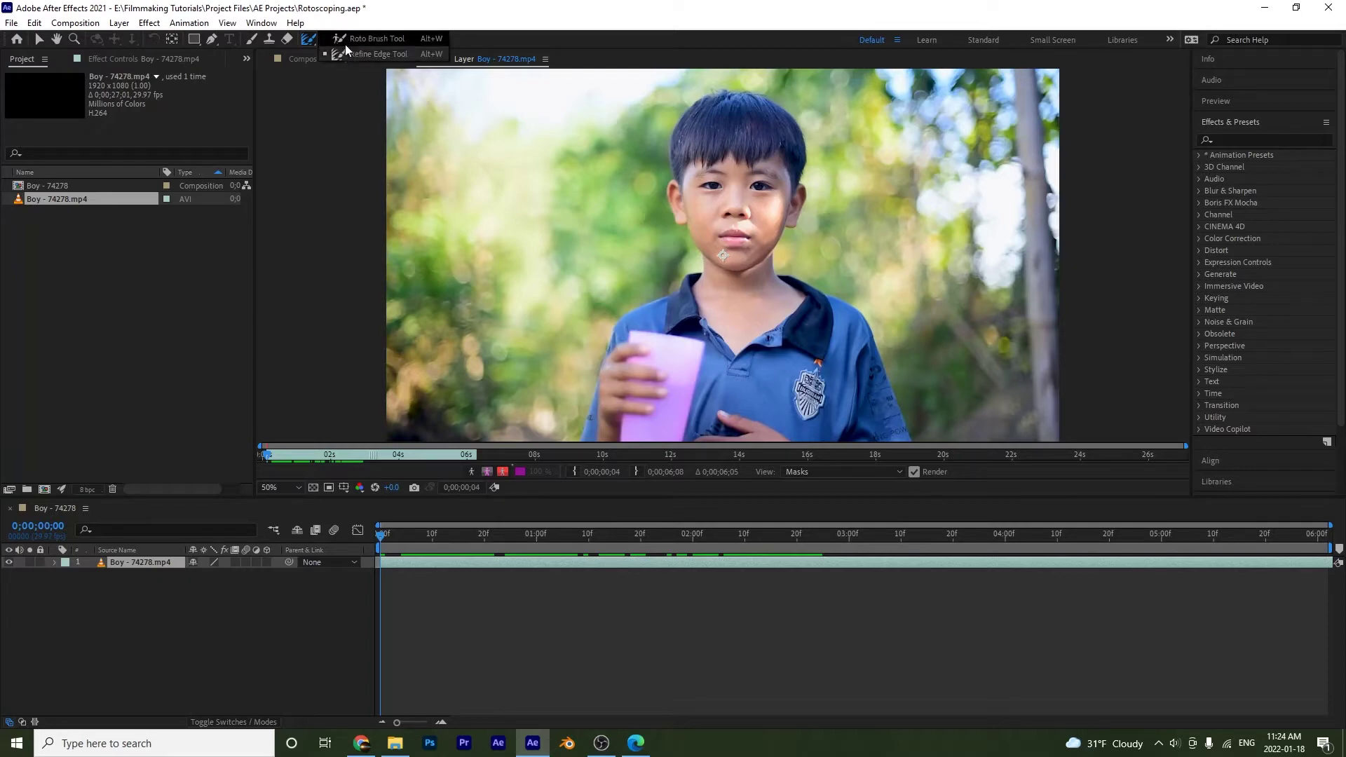
left_click(347, 40)
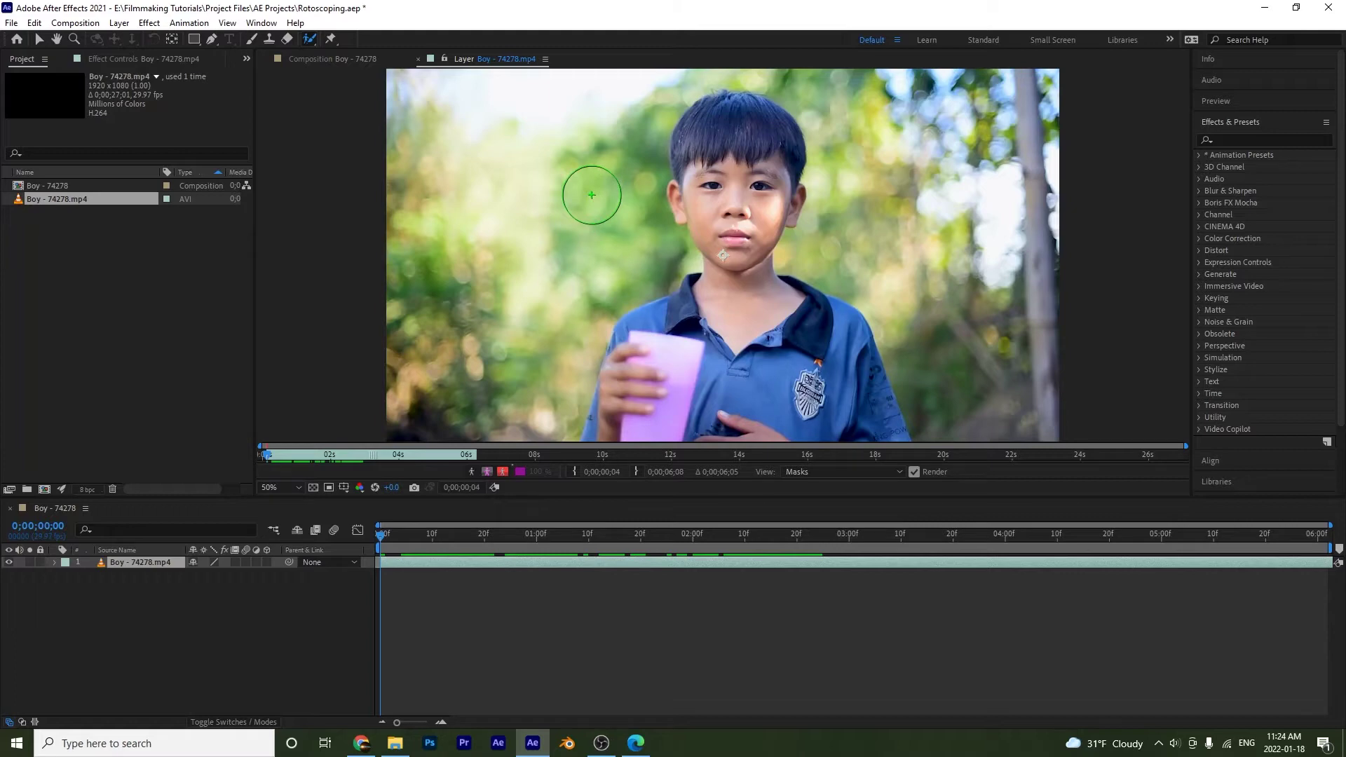
left_click_drag(591, 195, 599, 195)
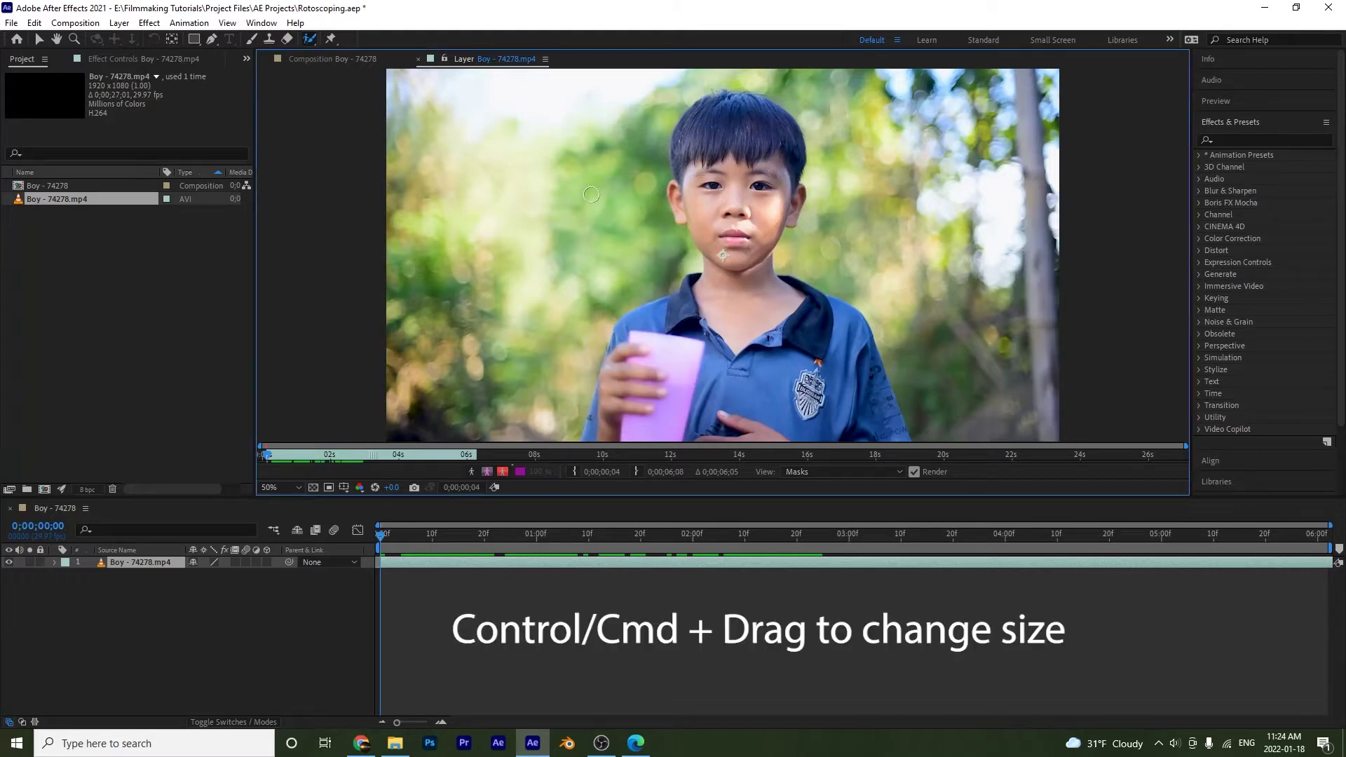
mouse_move(599, 173)
left_mouse_down()
mouse_move(628, 171)
mouse_move(591, 175)
mouse_move(610, 173)
left_mouse_up()
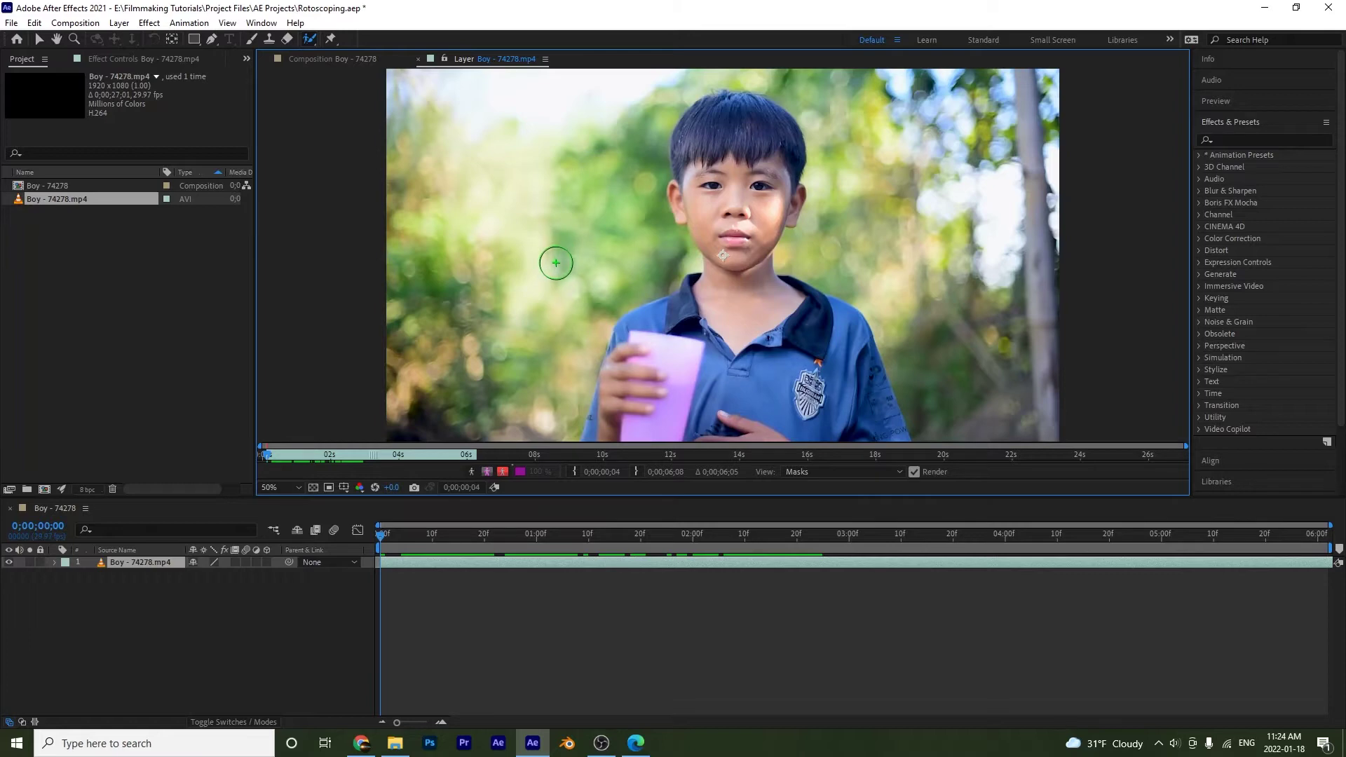
Separate the boy from the background with Roto Brush strokes and check the cutout in the composition.
key("alt")
mouse_move(600, 435)
left_mouse_down()
mouse_move(649, 328)
mouse_move(722, 287)
mouse_move(719, 130)
mouse_move(740, 105)
mouse_move(778, 123)
mouse_move(780, 162)
mouse_move(747, 231)
mouse_move(754, 280)
mouse_move(785, 308)
mouse_move(809, 305)
mouse_move(859, 354)
mouse_move(866, 413)
mouse_move(592, 432)
left_mouse_up()
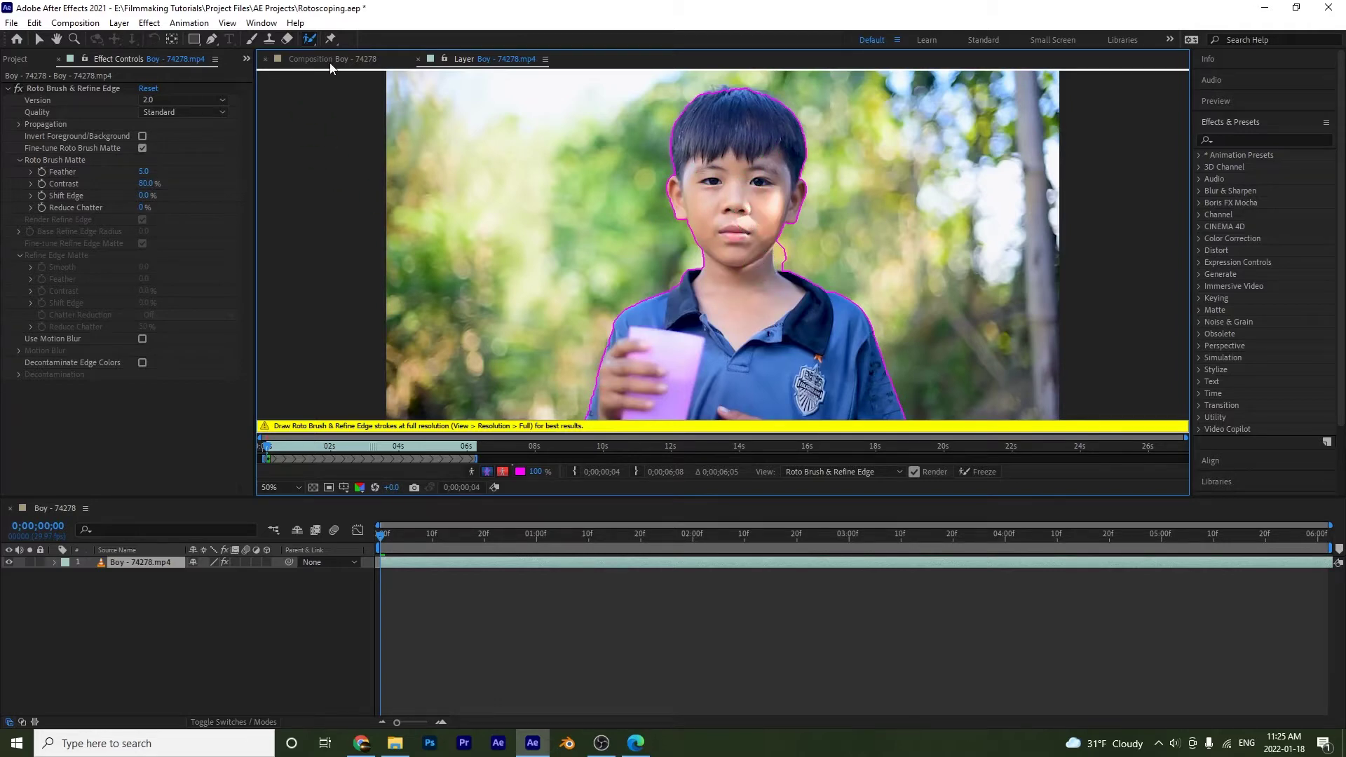
left_click(327, 59)
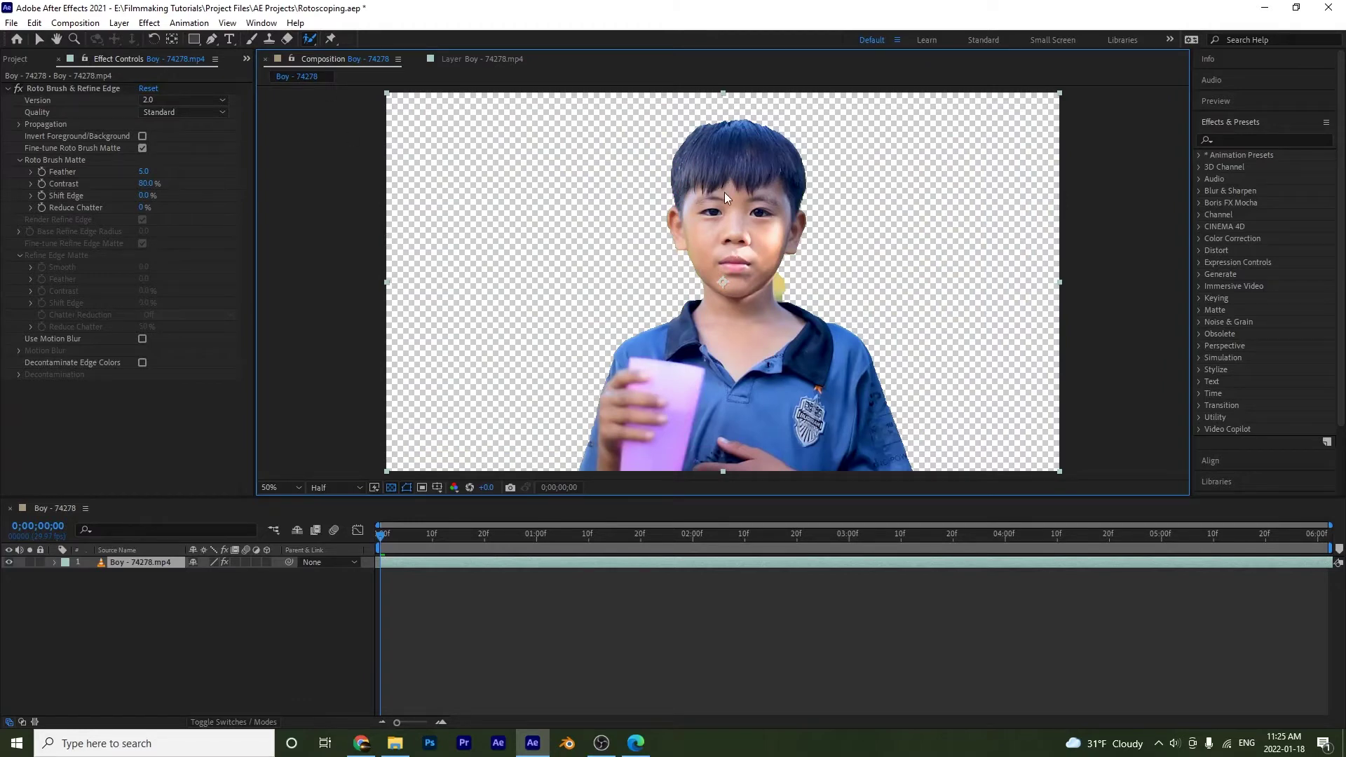
Subtract the background patch beside the boy's neck from the Roto Brush selection in the Layer view.
left_click(473, 59)
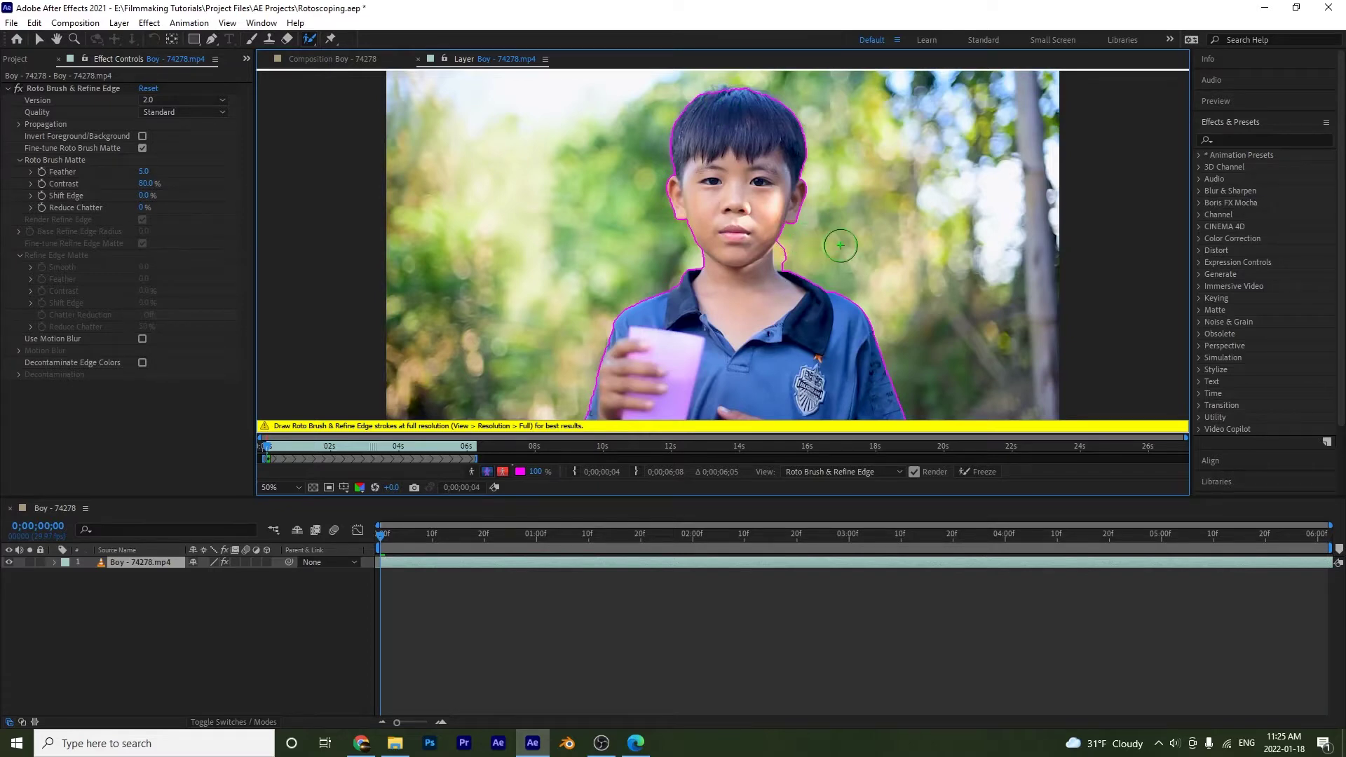
key("period")
key("period")
left_click_drag(847, 246, 559, 247)
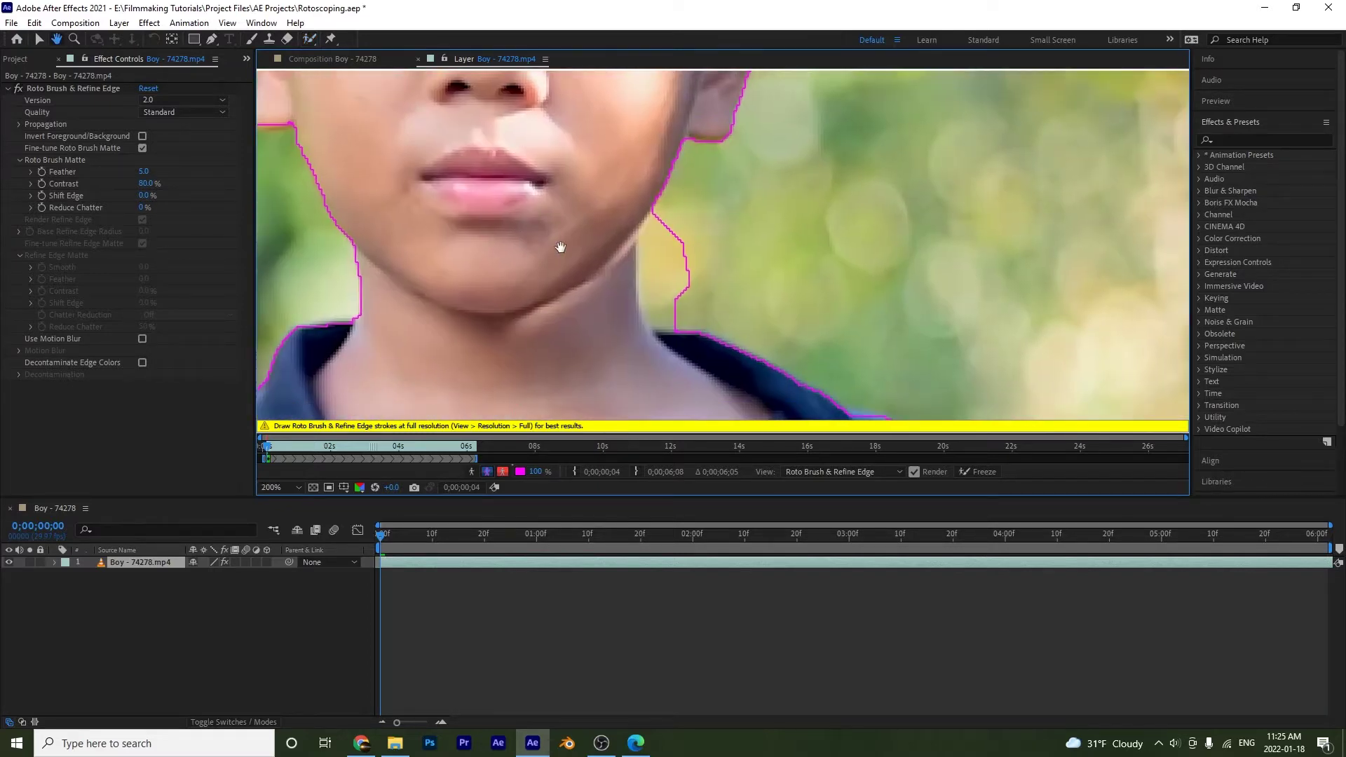
left_click_drag(740, 264, 690, 265)
key("alt")
left_click_drag(666, 216, 675, 317)
mouse_move(654, 226)
left_mouse_down()
mouse_move(674, 317)
mouse_move(636, 244)
left_mouse_up()
Add the missing earlobe edge and the top of the hair to the selection with foreground strokes.
left_click_drag(842, 413, 709, 286)
mouse_move(710, 288)
left_mouse_down()
mouse_move(742, 293)
mouse_move(667, 207)
mouse_move(663, 222)
mouse_move(720, 230)
mouse_move(449, 259)
left_mouse_up()
left_click_drag(592, 229, 669, 449)
left_click_drag(574, 309, 587, 313)
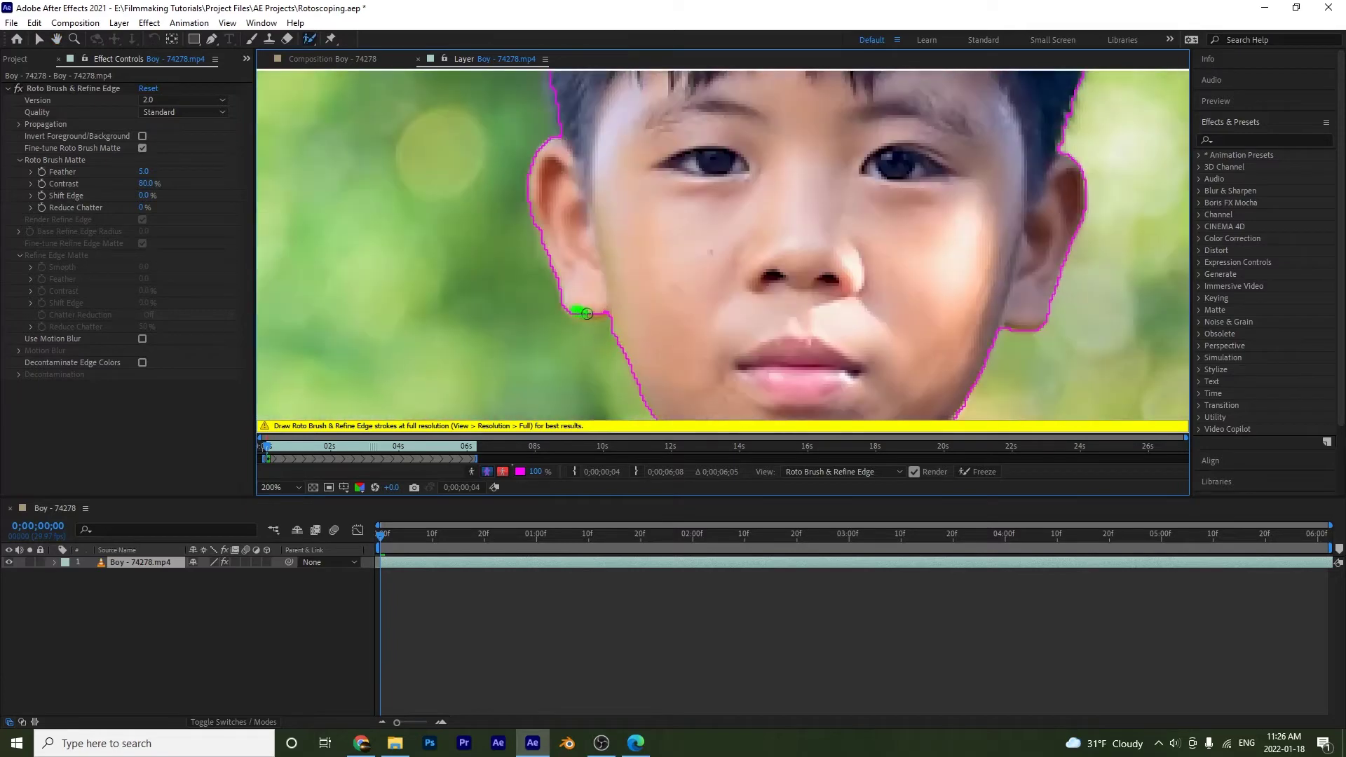
scroll(587, 313, "up", 5)
left_click_drag(660, 221, 833, 208)
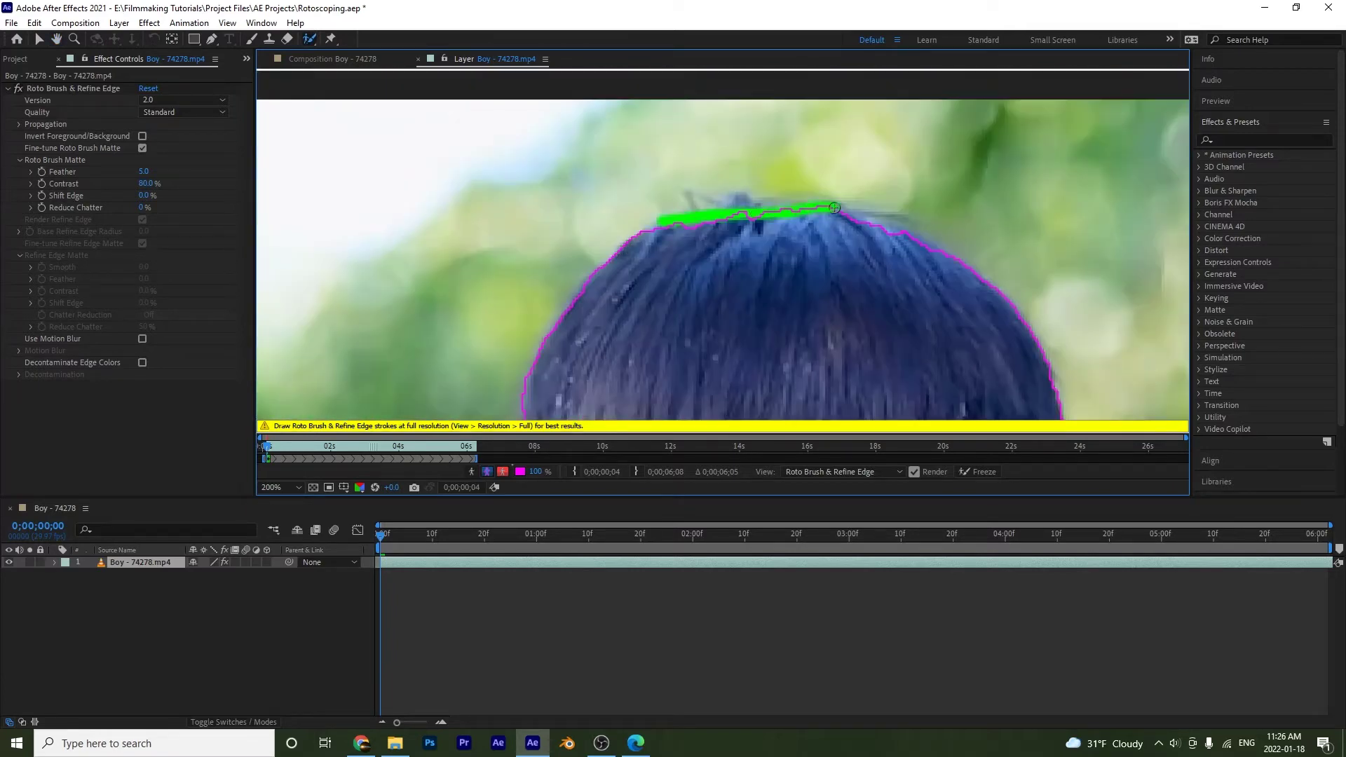
left_click_drag(752, 199, 796, 208)
scroll(695, 274, "down", 4)
Inspect the edges of the boy's hair against transparency in the composition.
mouse_move(602, 743)
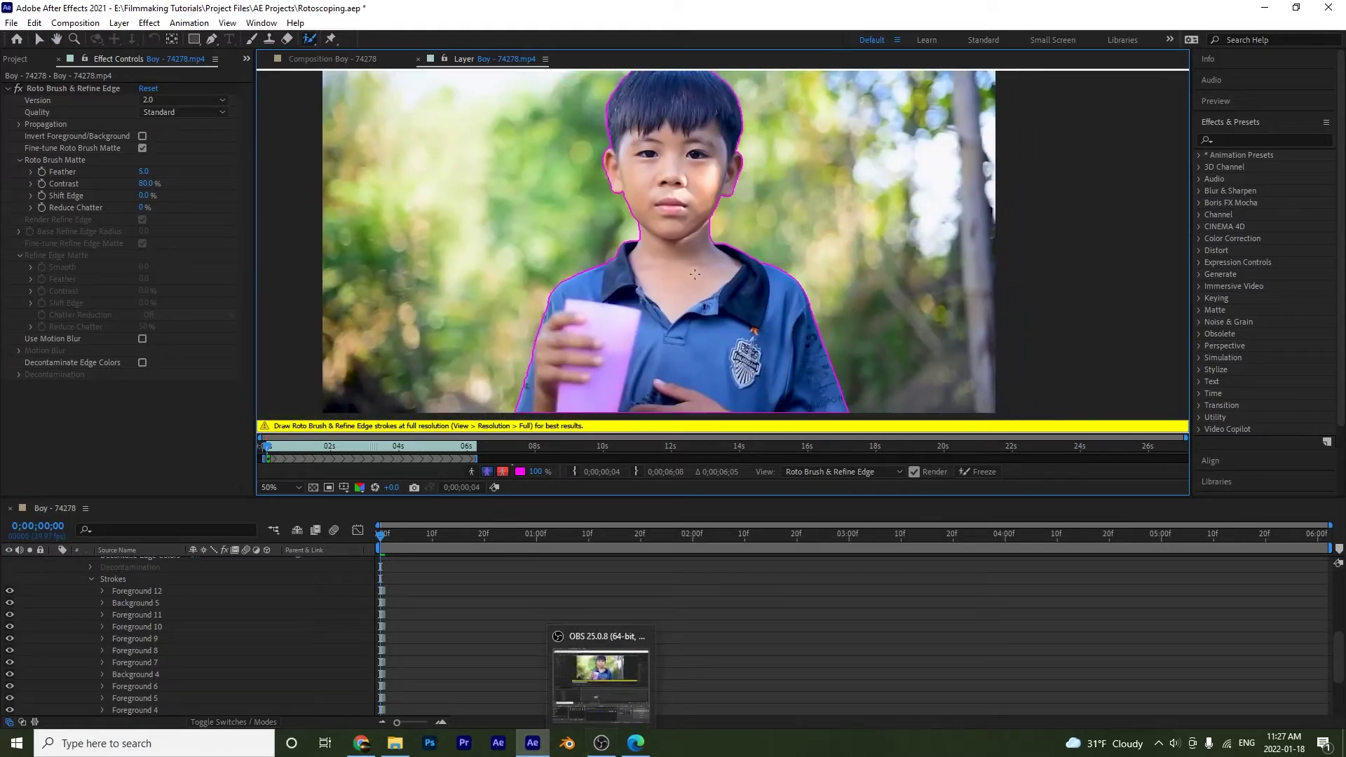
left_click(334, 62)
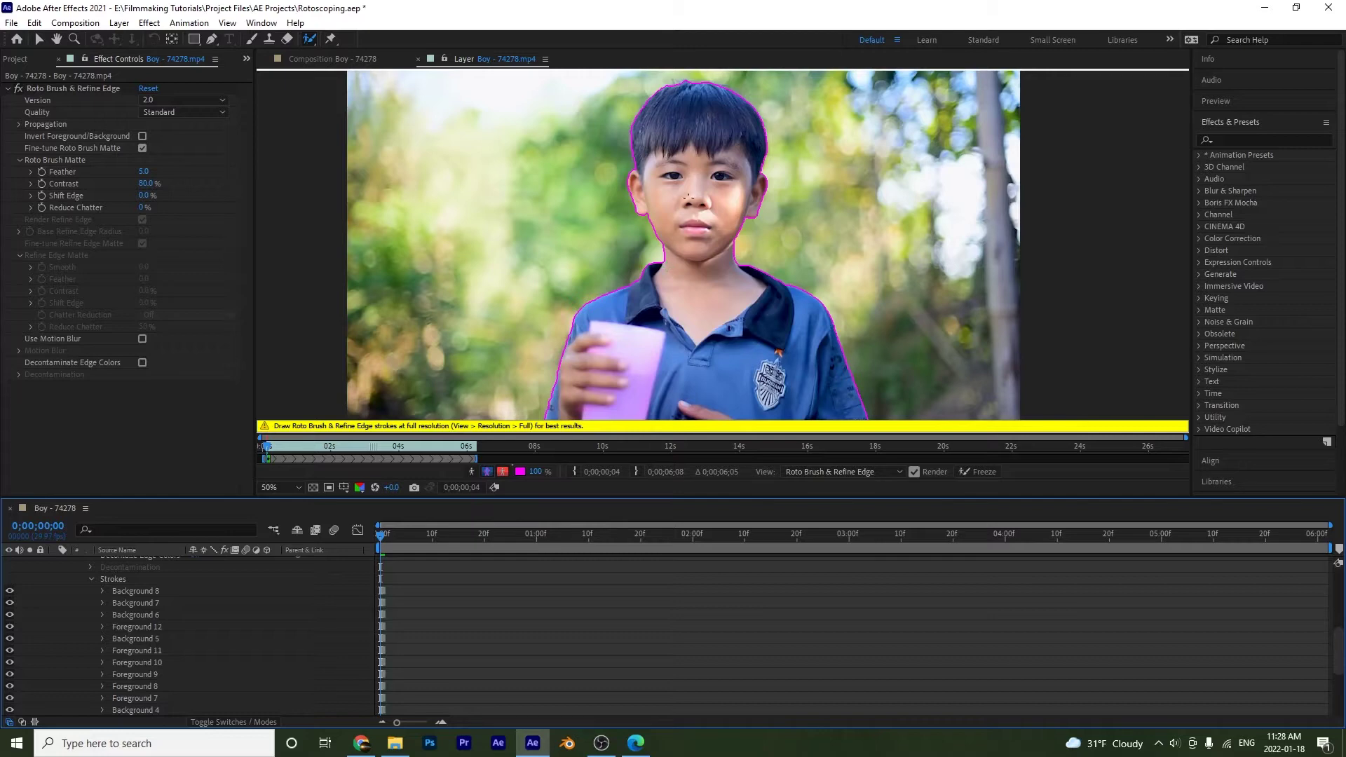
left_click(317, 60)
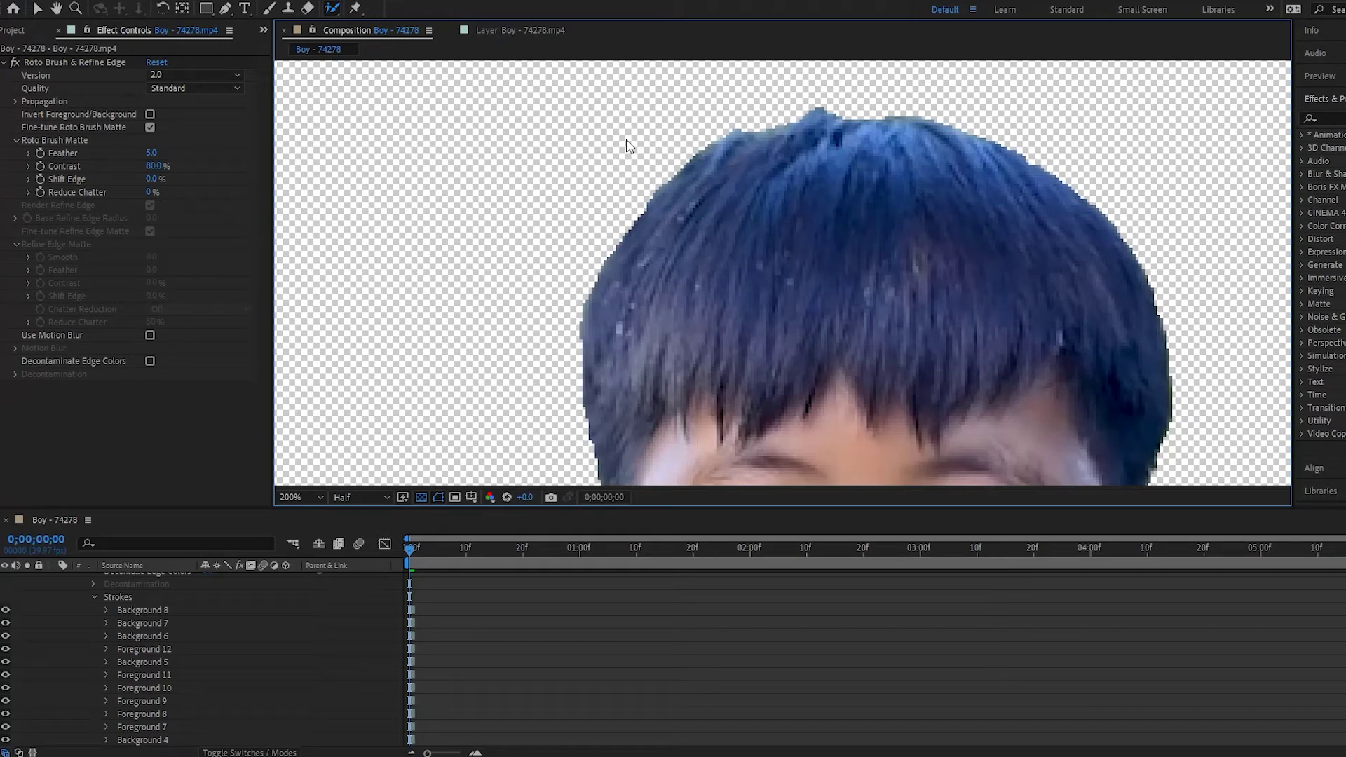
scroll(629, 146, "down", 4)
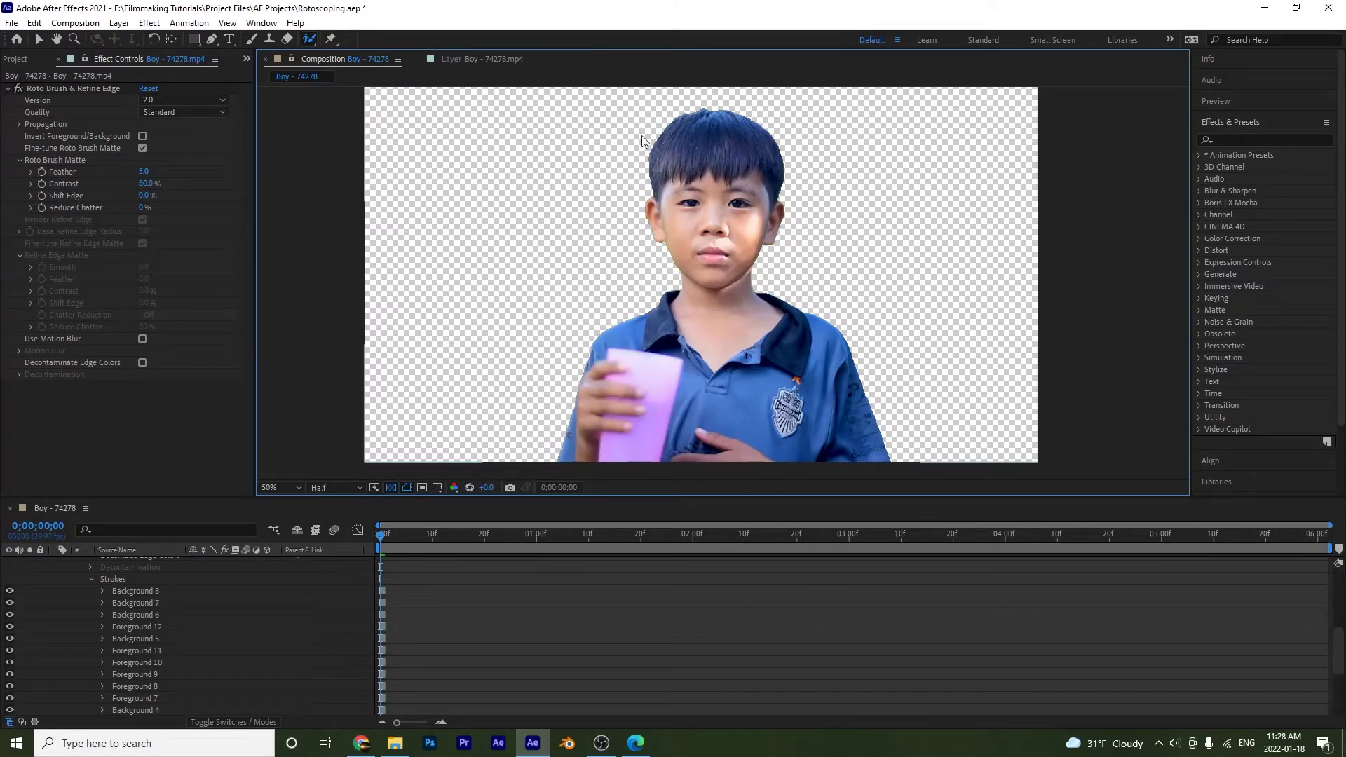
Paint a Refine Edge stroke along the boy's hairline from one ear to the other in the Layer view.
left_click(484, 59)
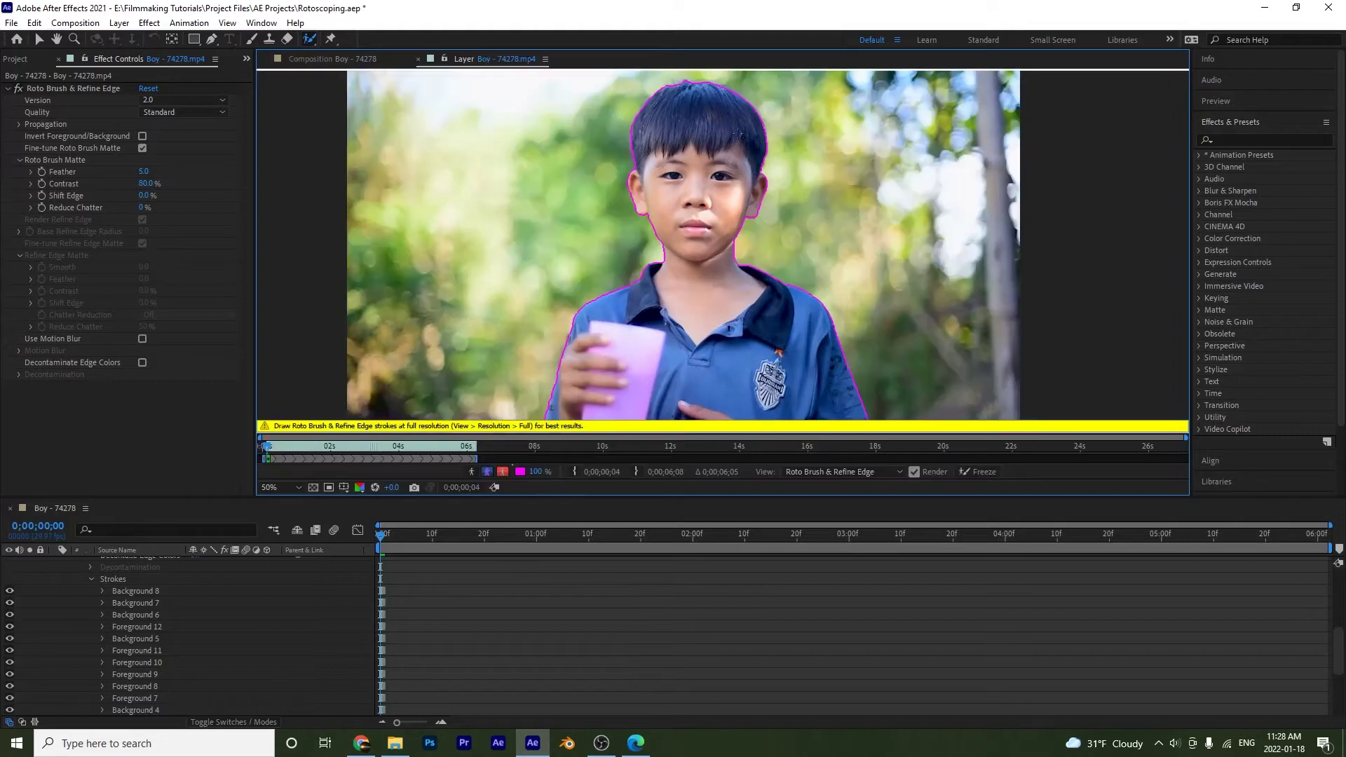
mouse_move(307, 37)
left_mouse_down()
mouse_move(348, 36)
mouse_move(356, 52)
left_mouse_up()
left_click_drag(561, 153, 549, 164)
left_click_drag(583, 174, 580, 169)
mouse_move(637, 169)
left_mouse_down()
mouse_move(640, 104)
mouse_move(699, 84)
mouse_move(749, 102)
mouse_move(772, 146)
mouse_move(765, 182)
left_mouse_up()
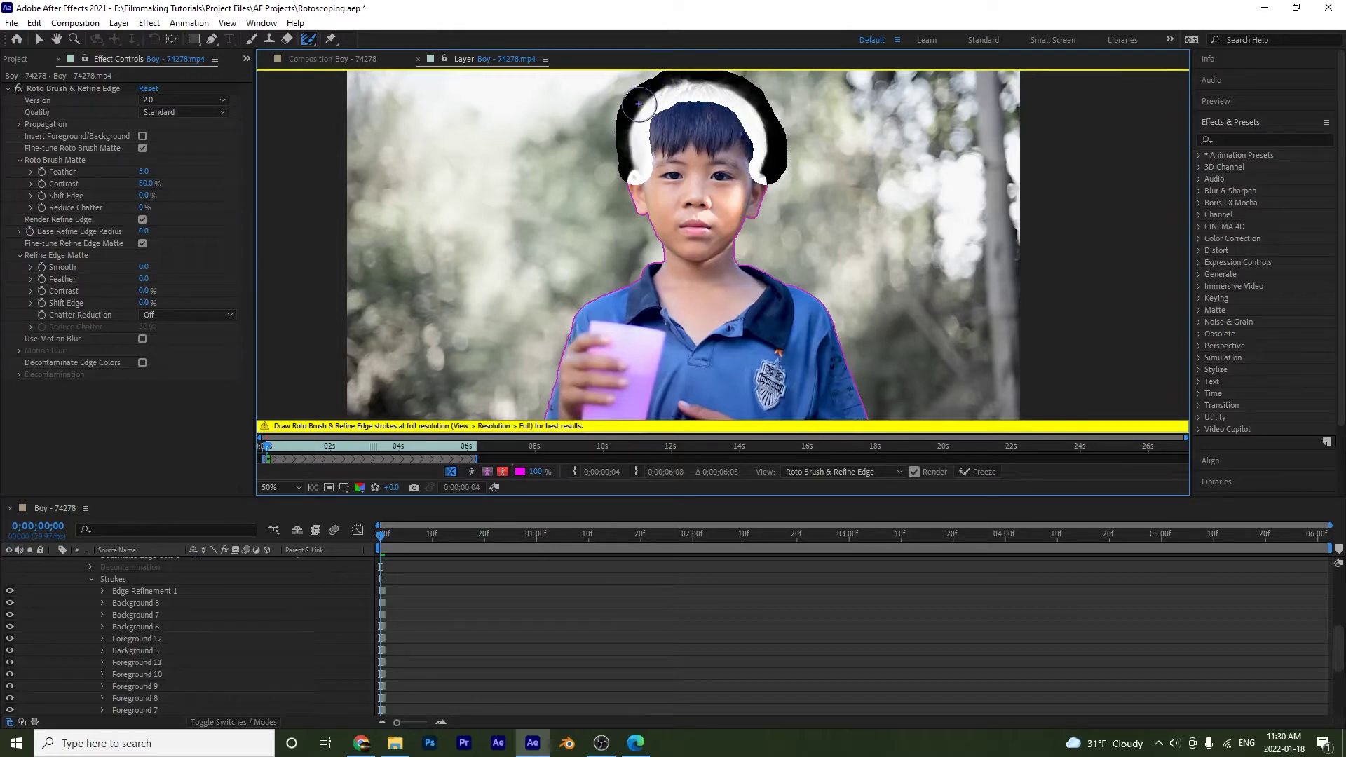
Compare the Refine Edge X-ray, alpha matte and alpha boundary displays of the cutout.
left_click(451, 472)
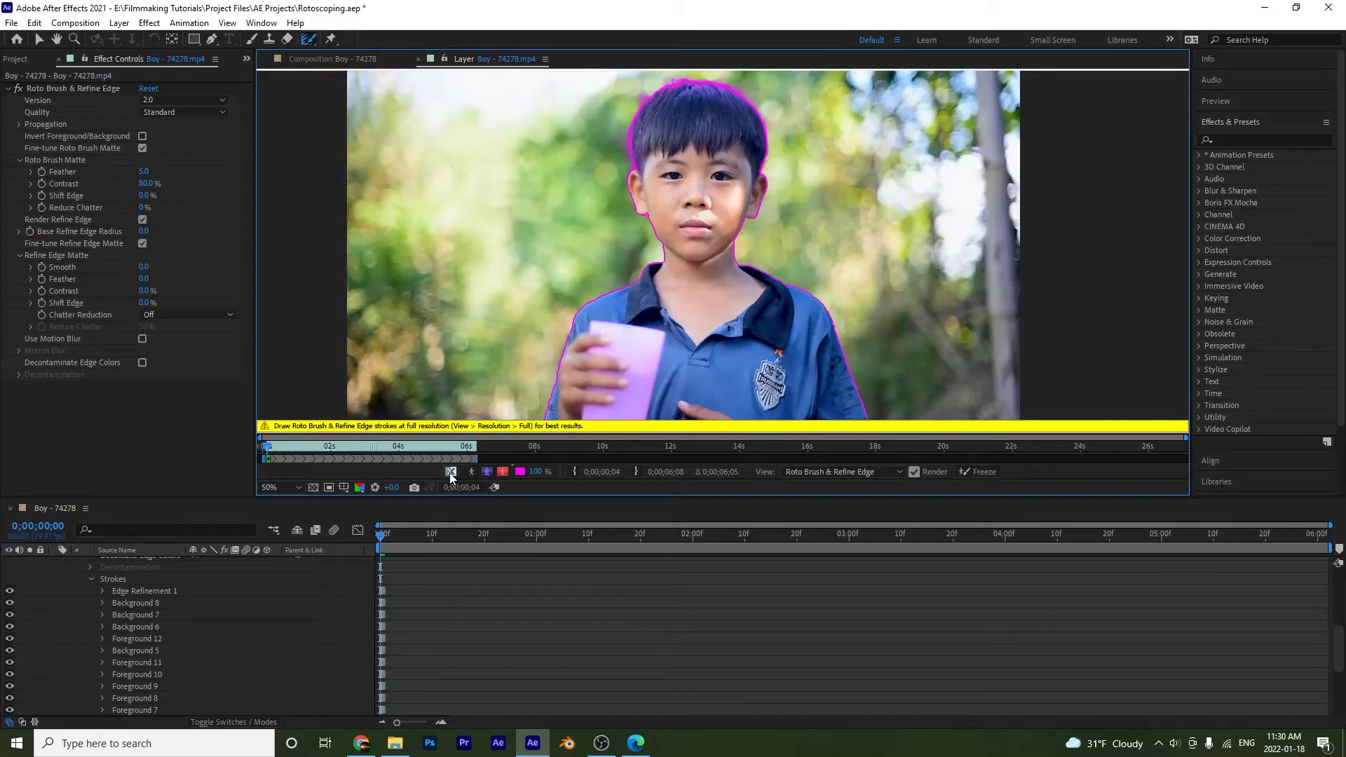
left_click(450, 472)
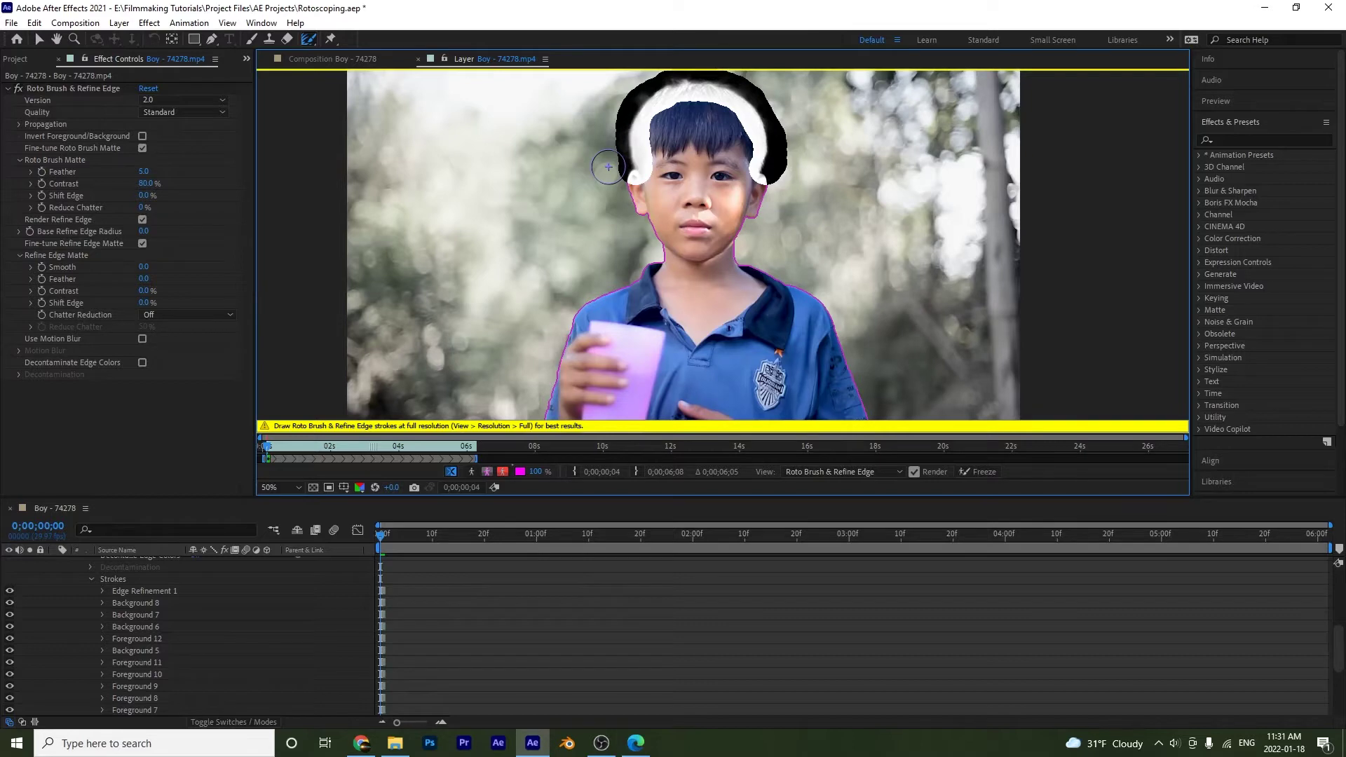
left_click(451, 473)
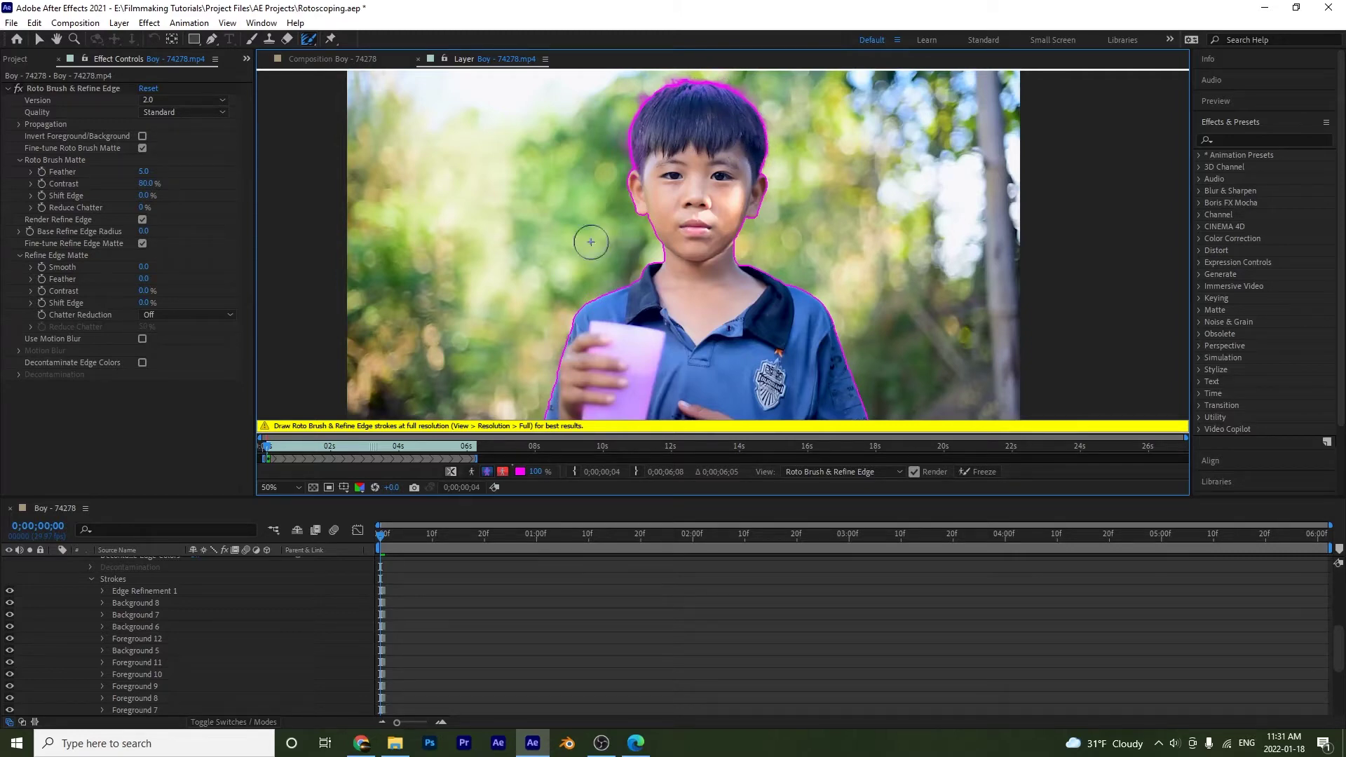
left_click(452, 472)
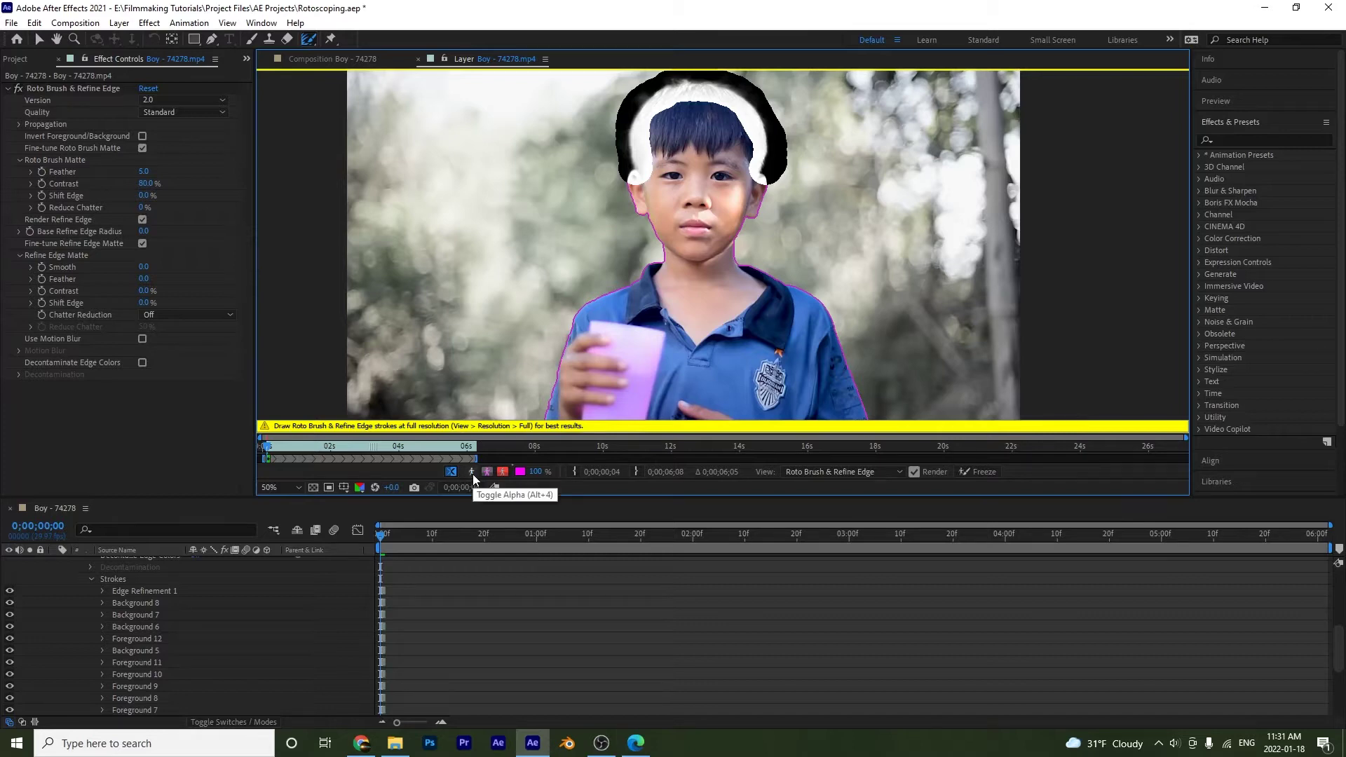
left_click(472, 473)
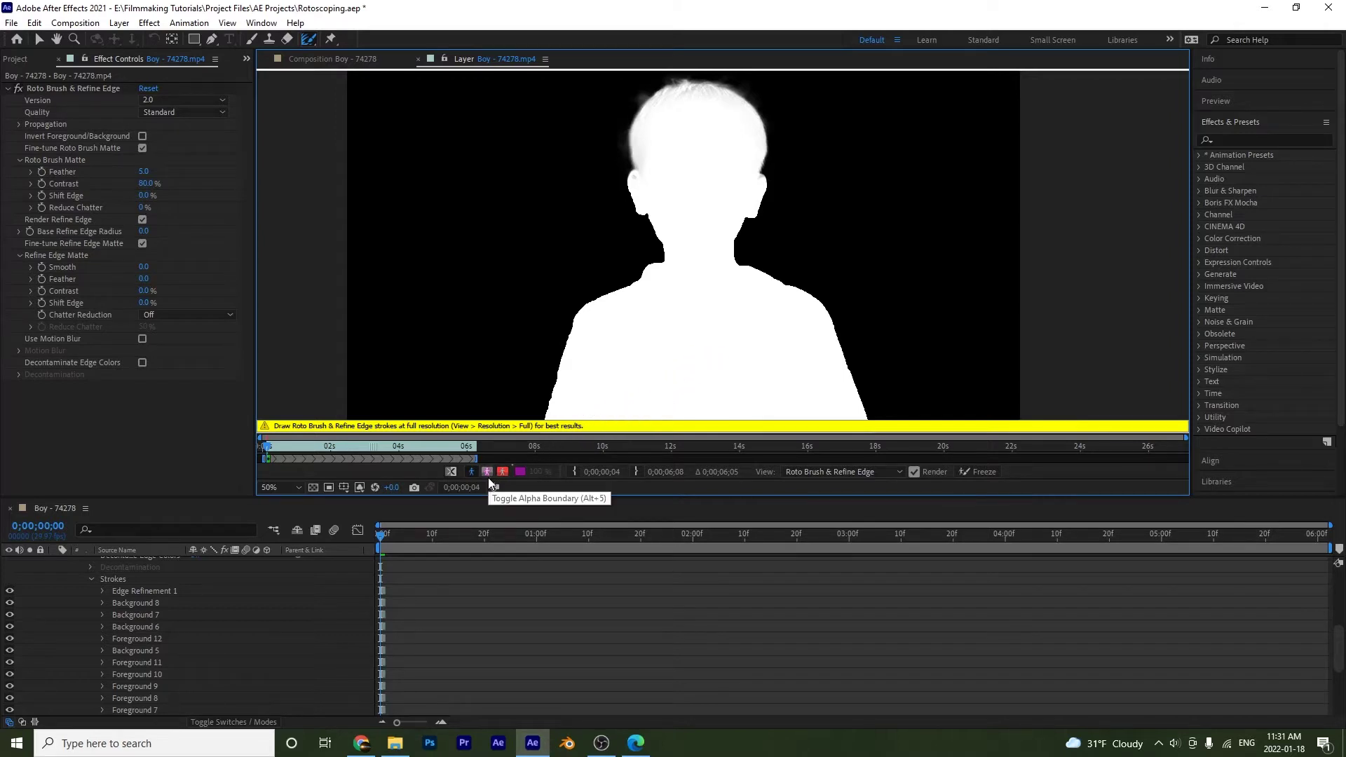
left_click(489, 472)
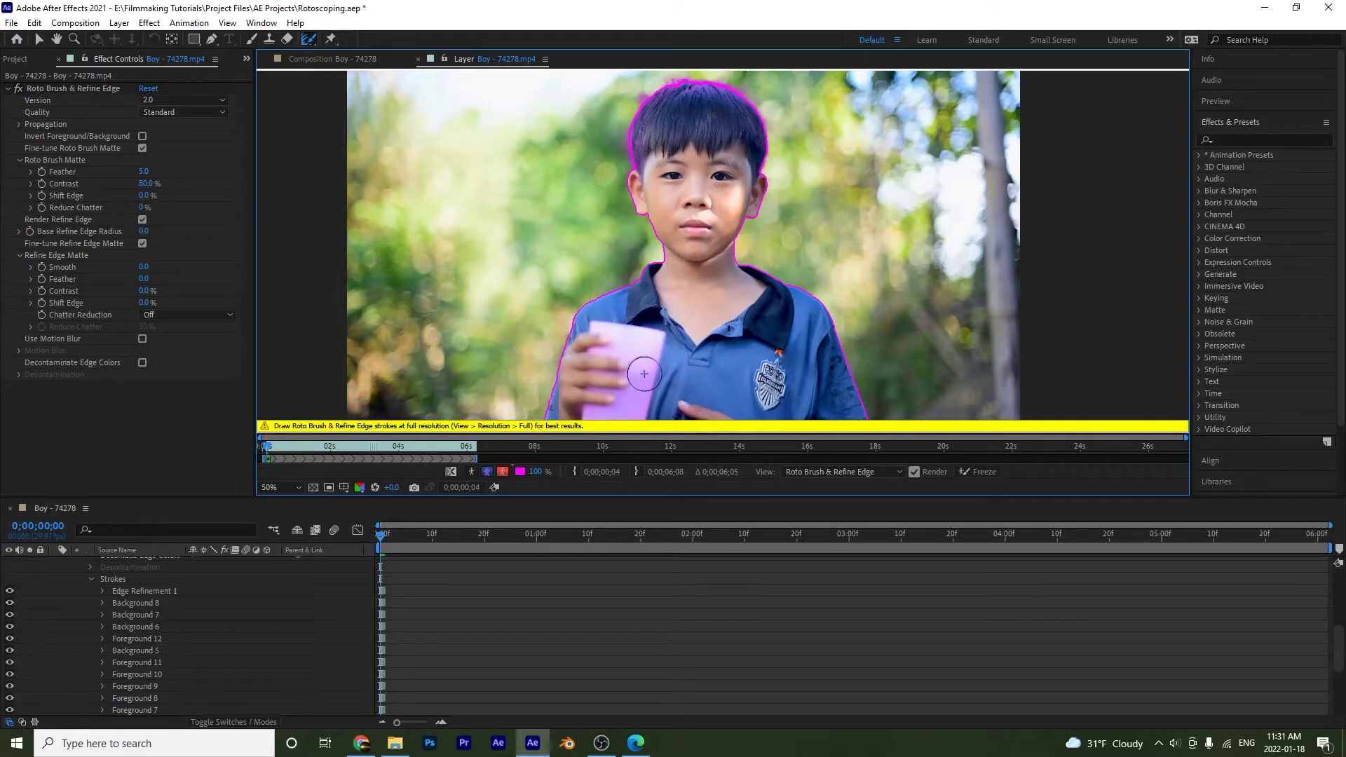
Display the cutout with the alpha overlay and set the overlay colour to light grey D0D0D0.
left_click(499, 472)
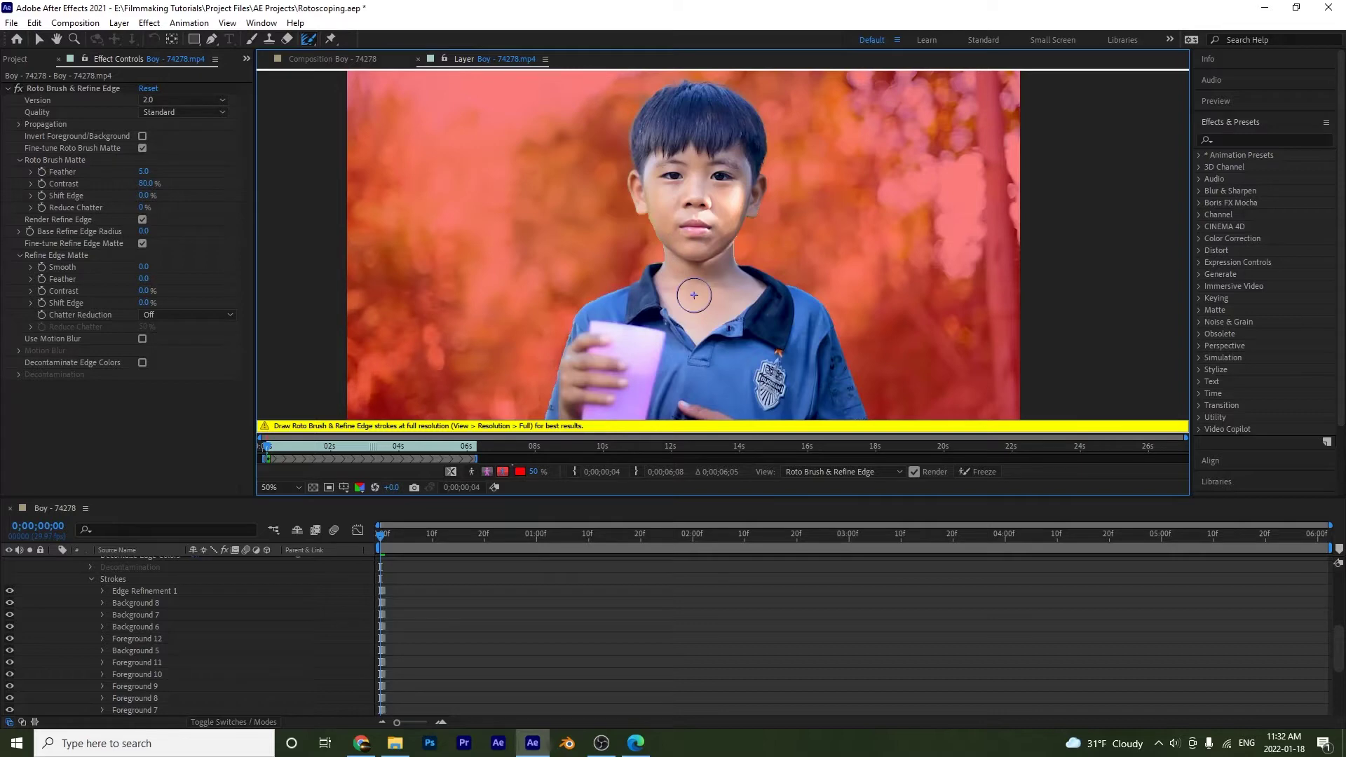
left_click(520, 472)
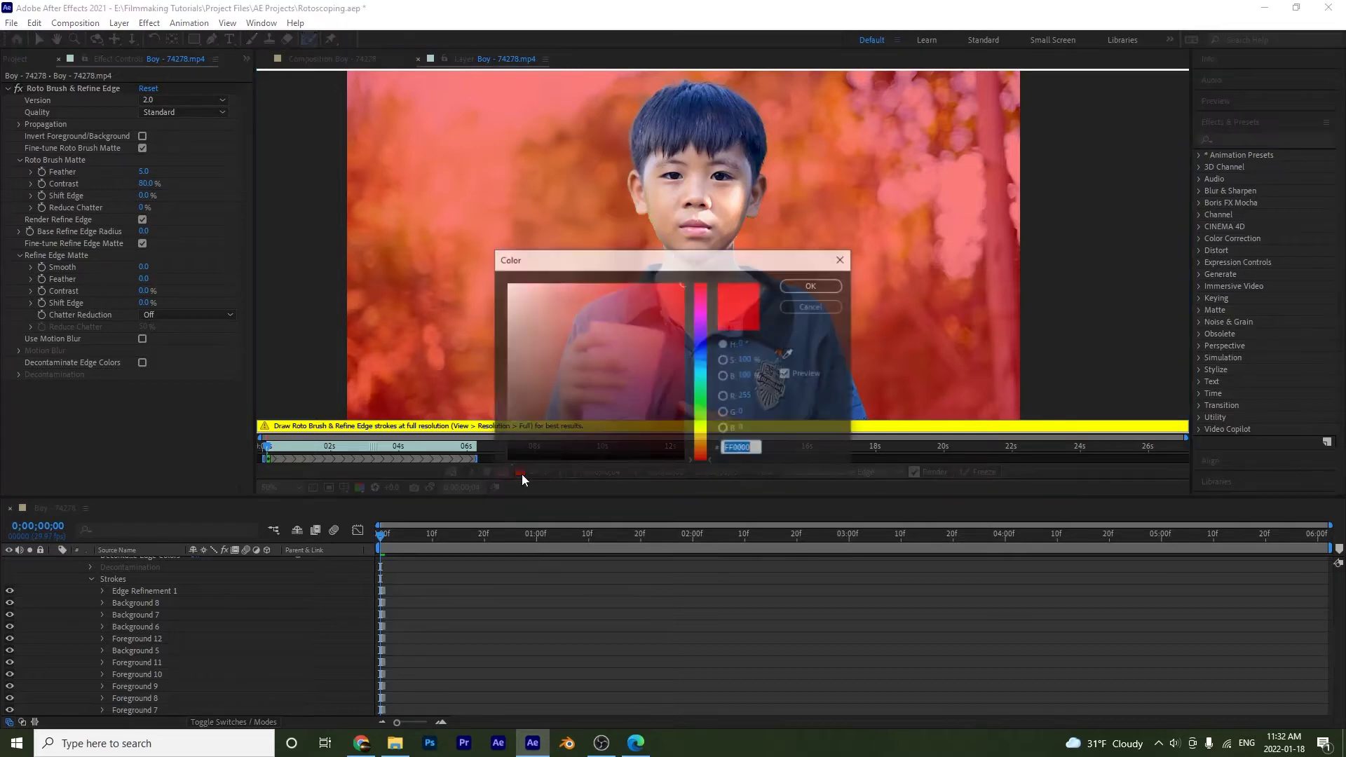
left_click_drag(601, 385, 447, 316)
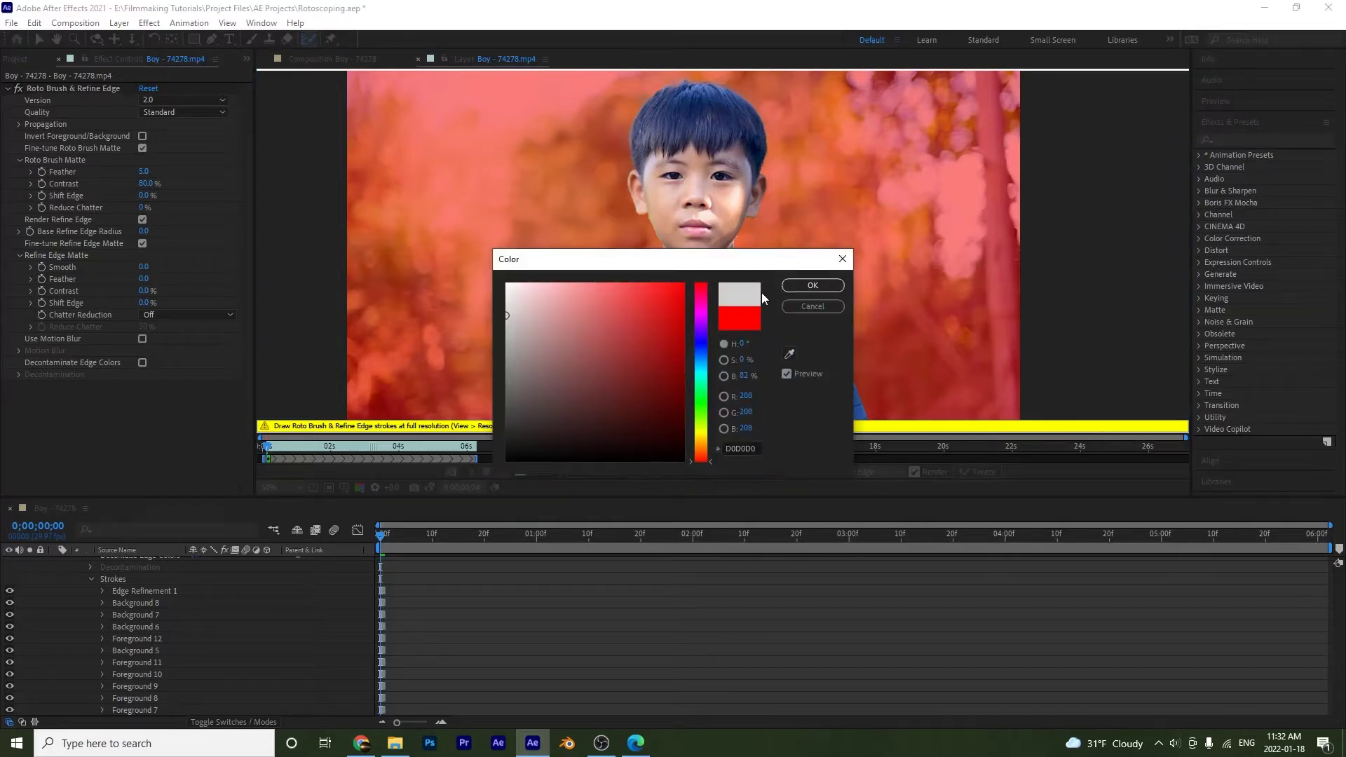
left_click(813, 285)
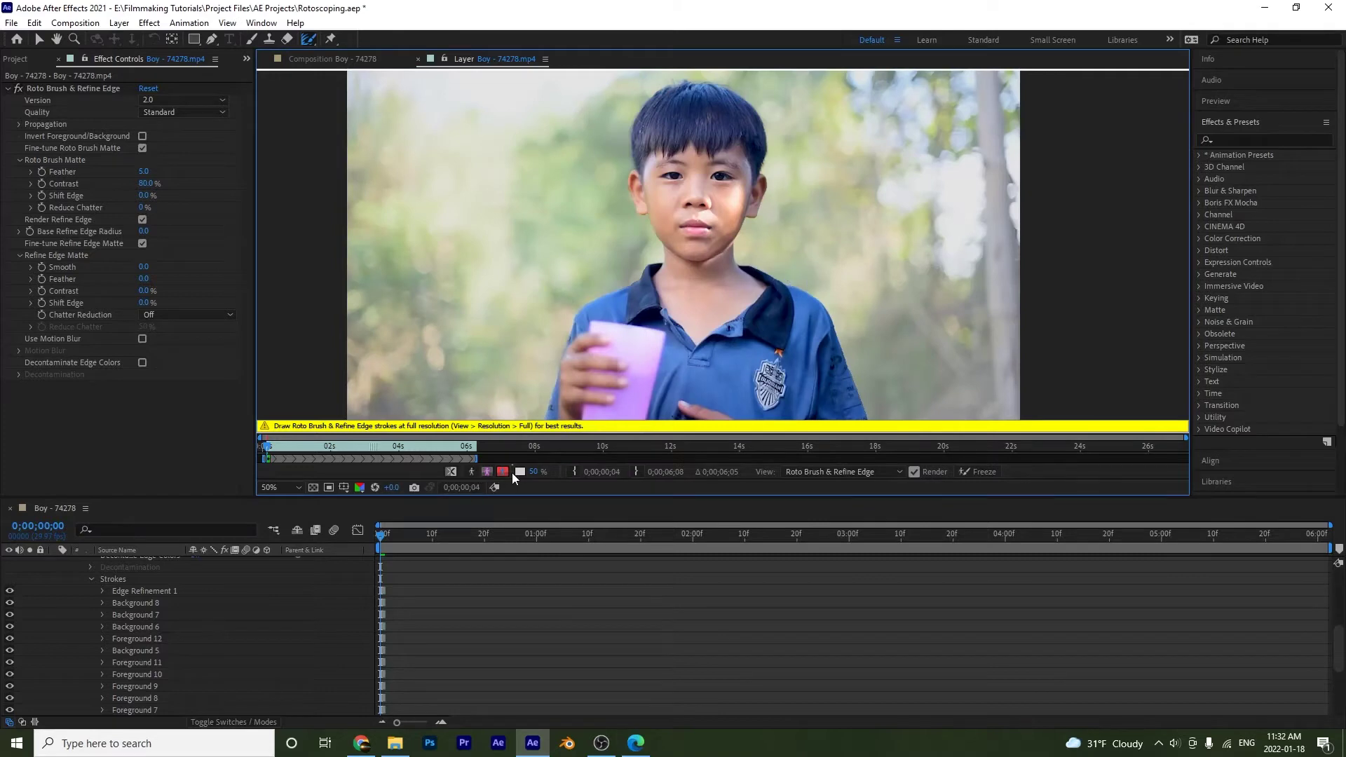
Change the alpha overlay colour to blue and set its opacity to 64%.
left_click(520, 472)
left_click(702, 397)
left_click_drag(702, 385, 702, 341)
left_click(650, 333)
left_click(813, 286)
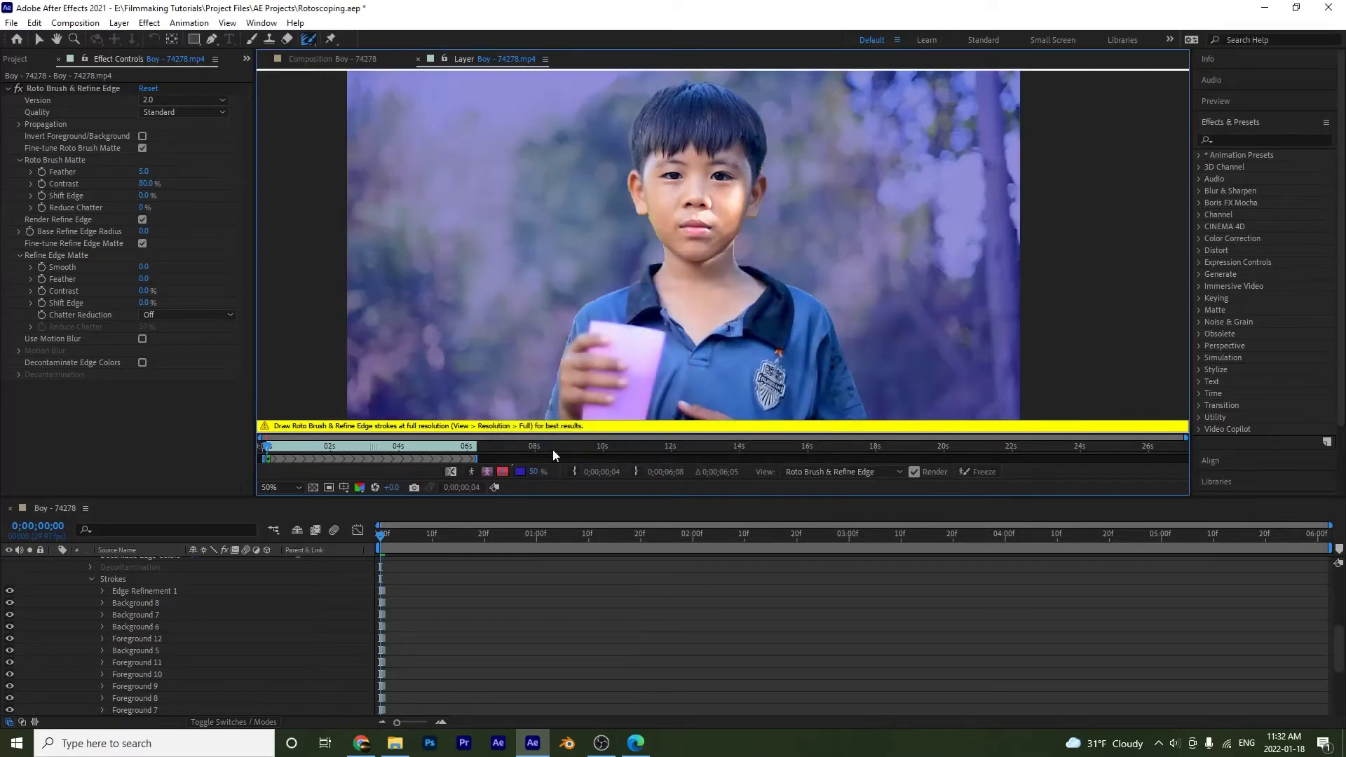
left_click_drag(534, 472, 629, 477)
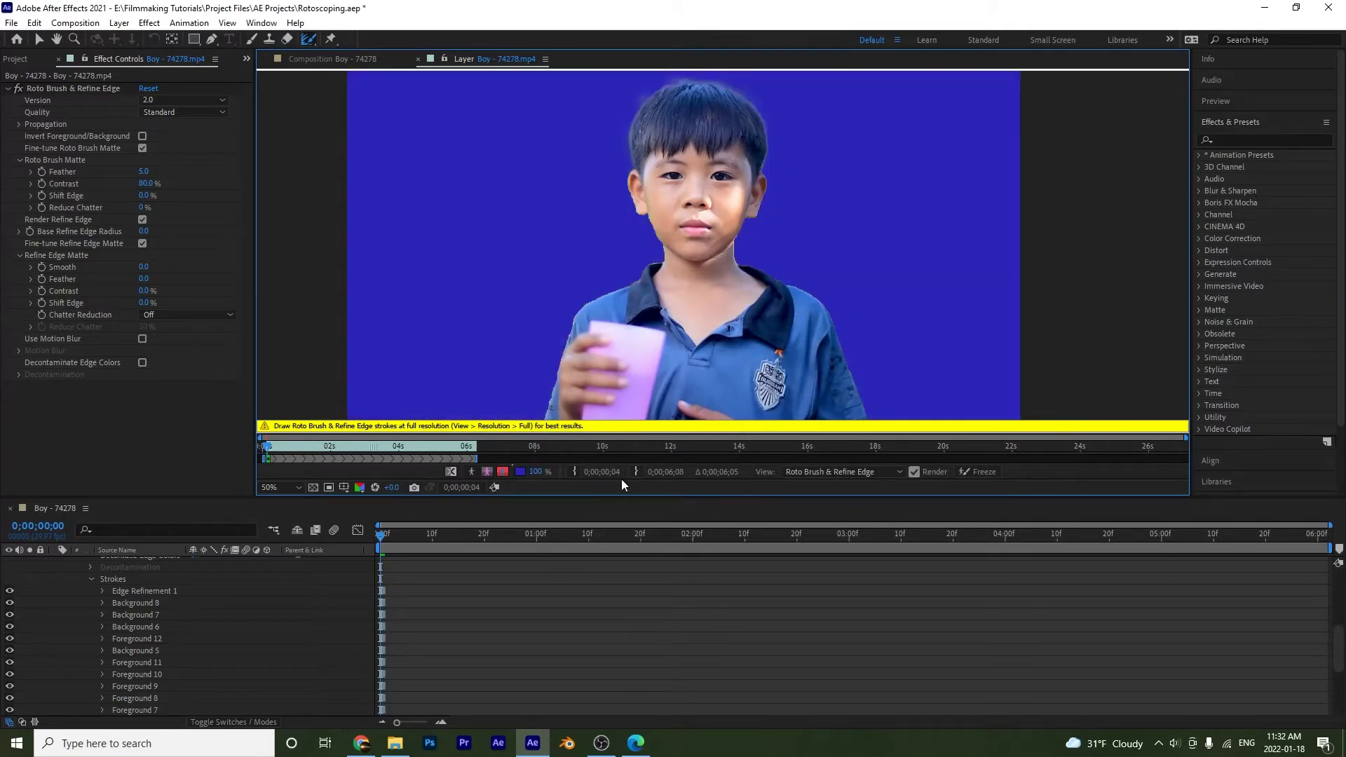
left_click_drag(536, 472, 532, 491)
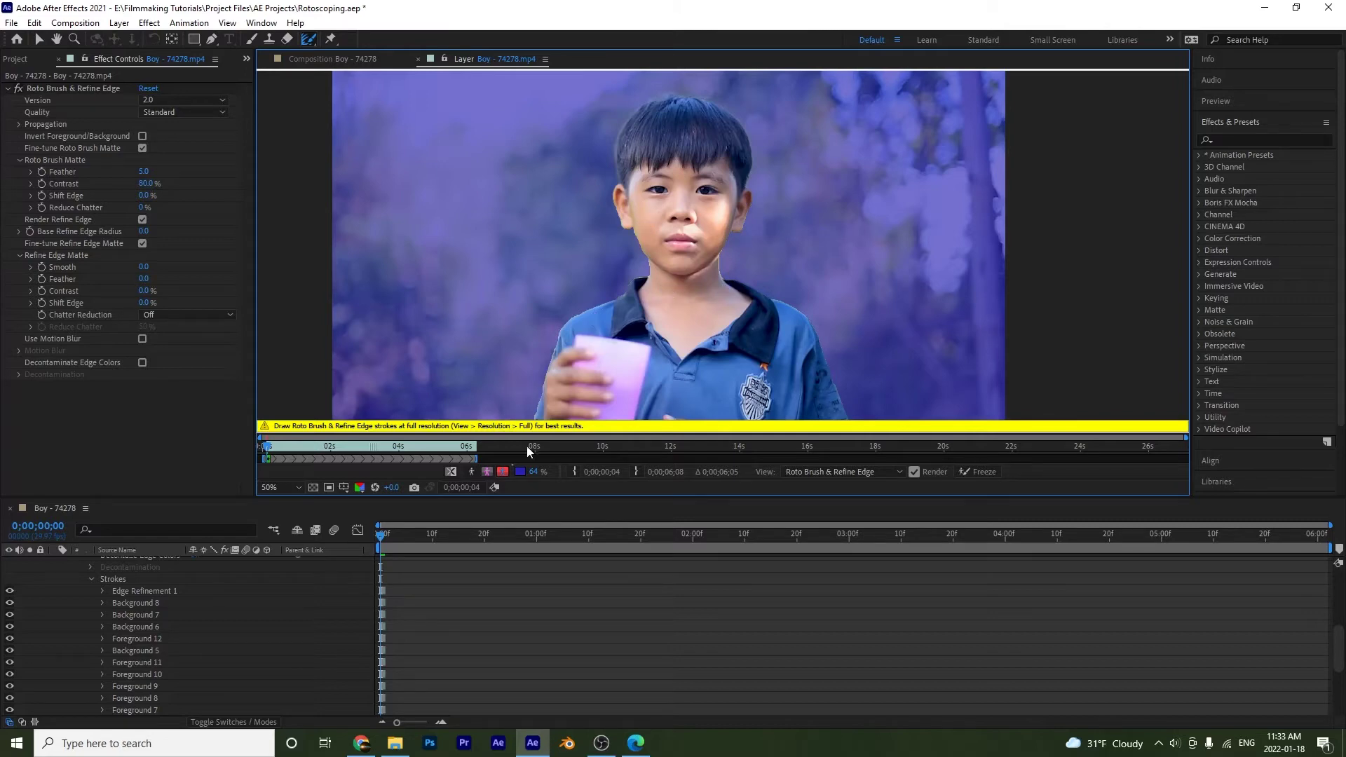
Paint Refine Edge strokes around the rest of the boy's outline and check the cutout in the composition.
scroll(656, 329, "up", 4)
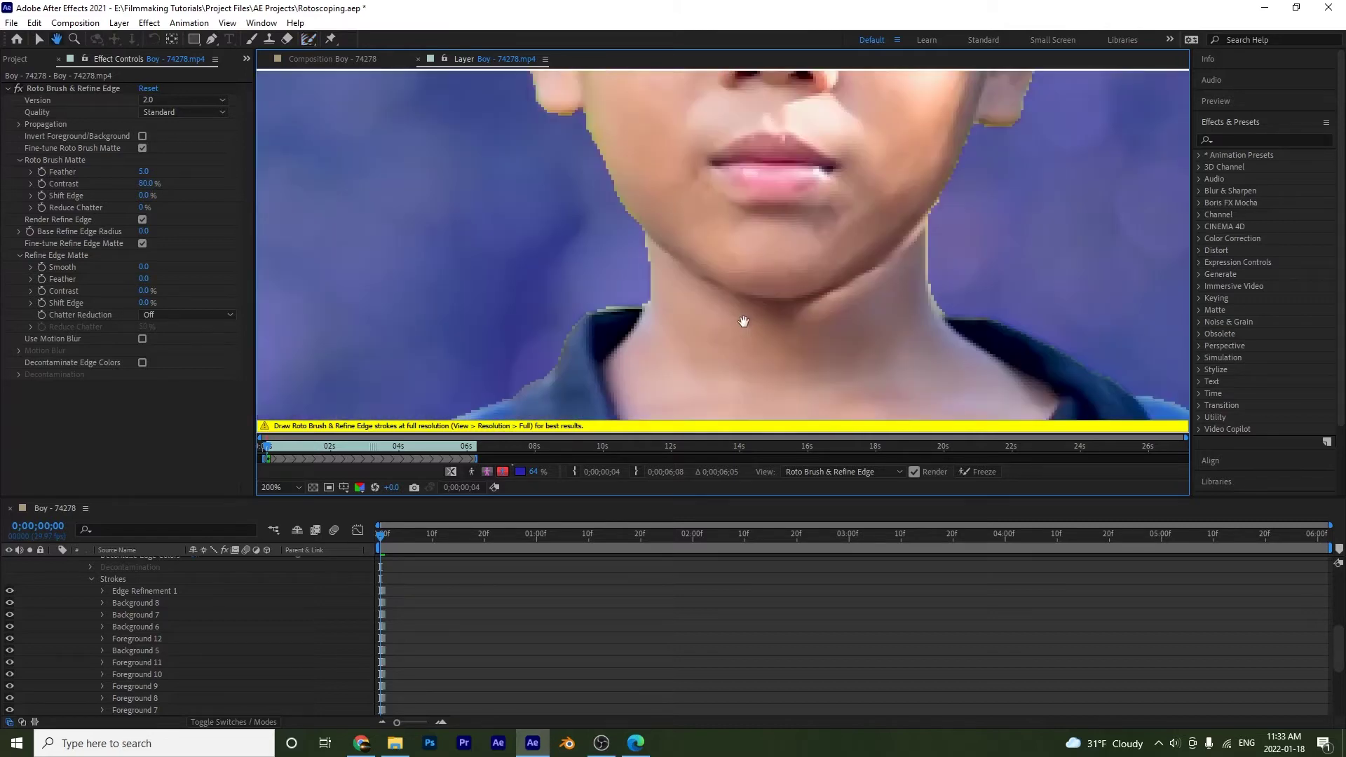
mouse_move(645, 319)
left_mouse_down()
mouse_move(651, 265)
mouse_move(603, 126)
left_mouse_up()
left_click_drag(674, 339, 764, 501)
mouse_move(671, 300)
left_mouse_down()
mouse_move(639, 297)
mouse_move(603, 160)
left_mouse_up()
left_click_drag(1023, 287, 676, 276)
mouse_move(810, 148)
left_mouse_down()
mouse_move(784, 246)
mouse_move(722, 303)
mouse_move(671, 408)
mouse_move(636, 219)
mouse_move(655, 301)
left_mouse_up()
mouse_move(740, 332)
left_mouse_down()
mouse_move(673, 211)
mouse_move(748, 249)
mouse_move(885, 415)
mouse_move(647, 127)
left_mouse_up()
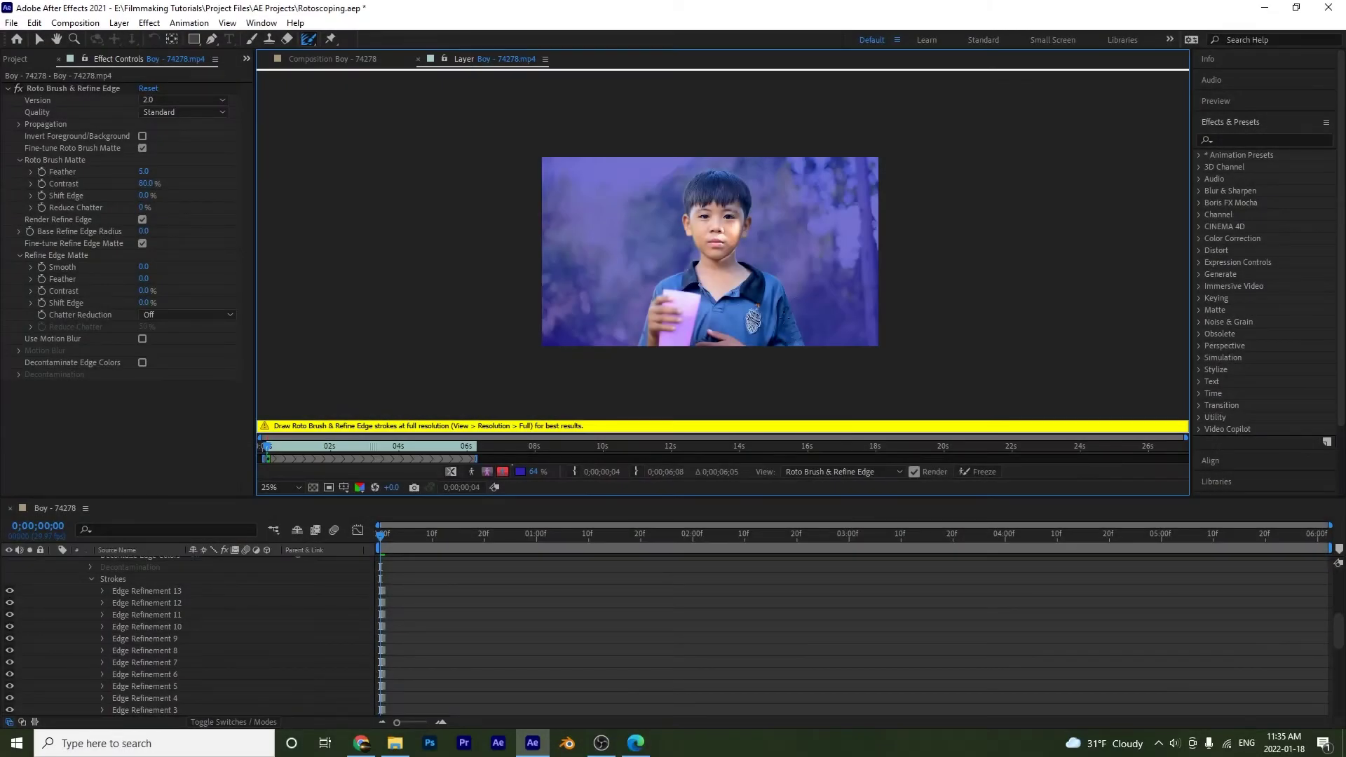
left_click(347, 56)
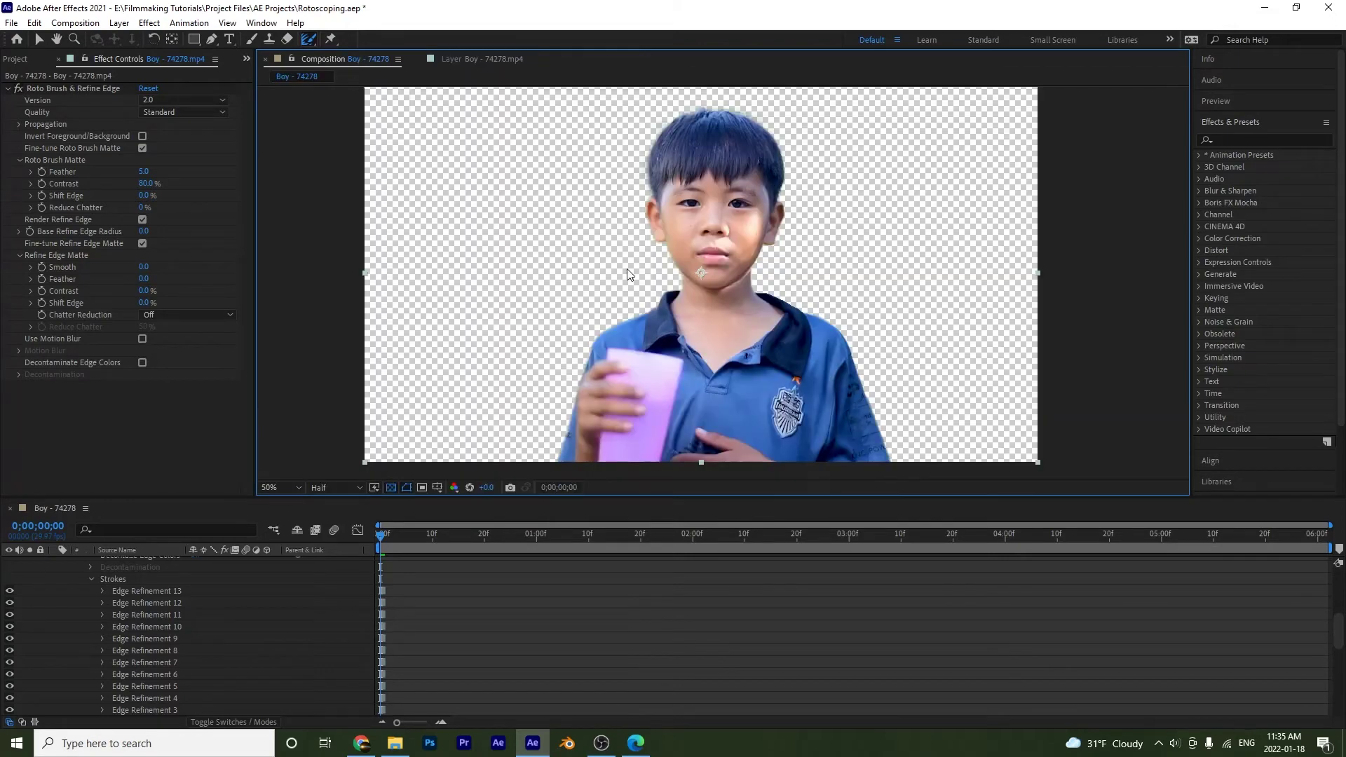
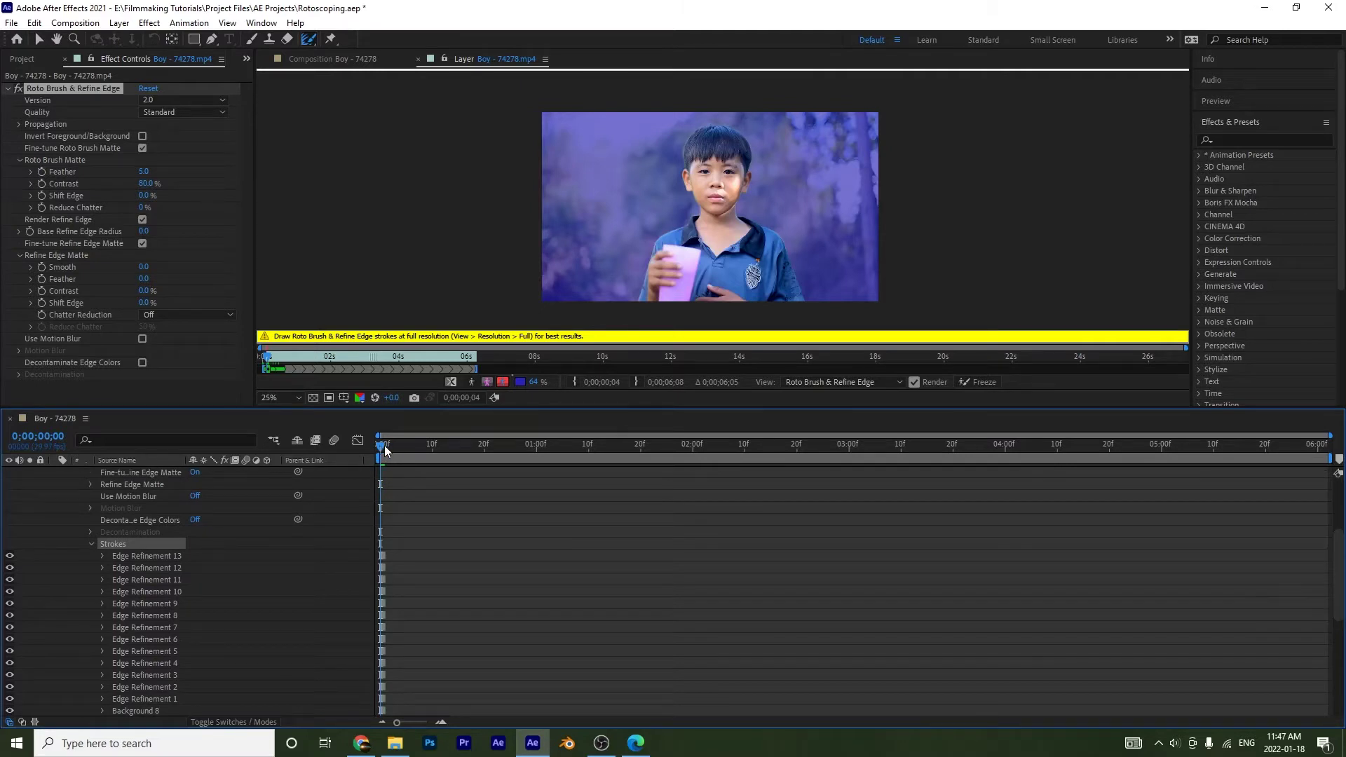
Zoom into the timeline and scrub between frames 0 and 1 to examine how long the strokes last.
key("ctrl+equal")
key("ctrl+equal")
left_click_drag(373, 448, 405, 444)
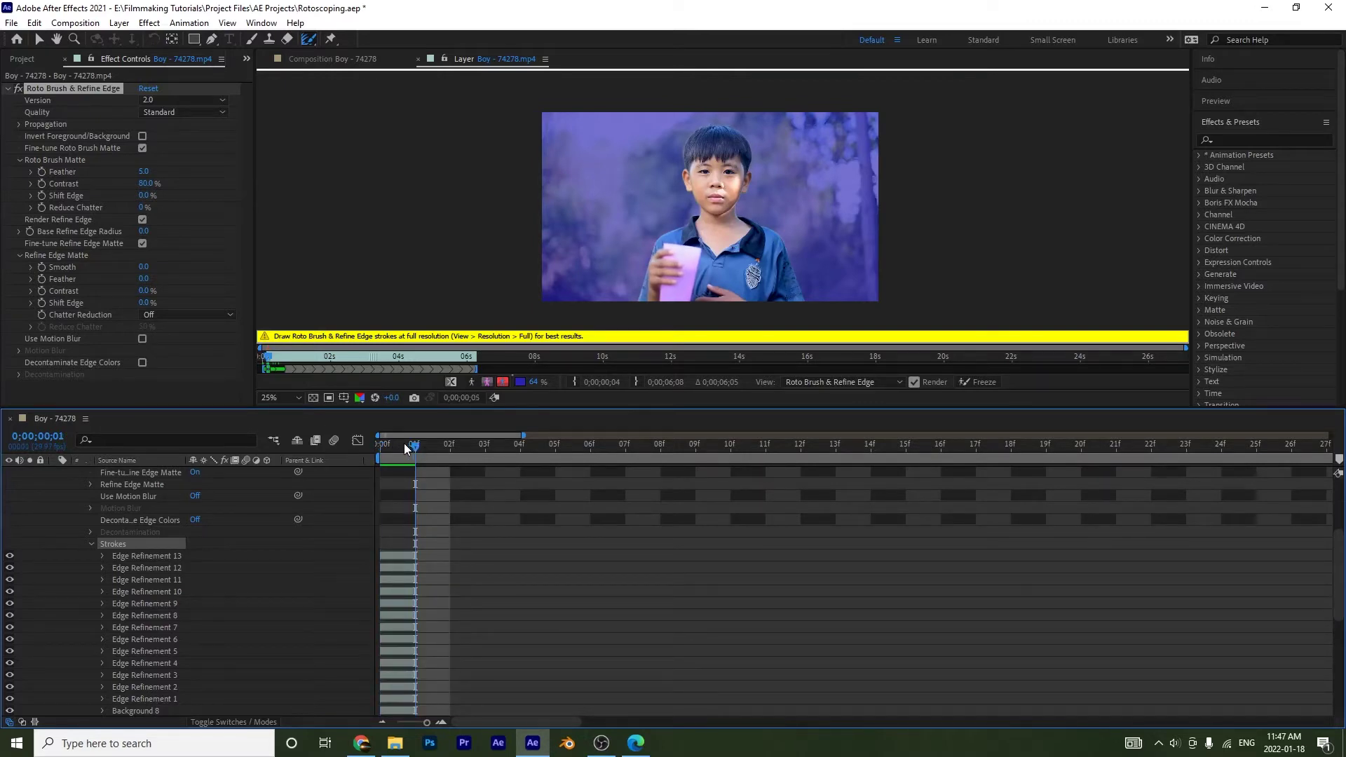
left_click_drag(398, 444, 382, 465)
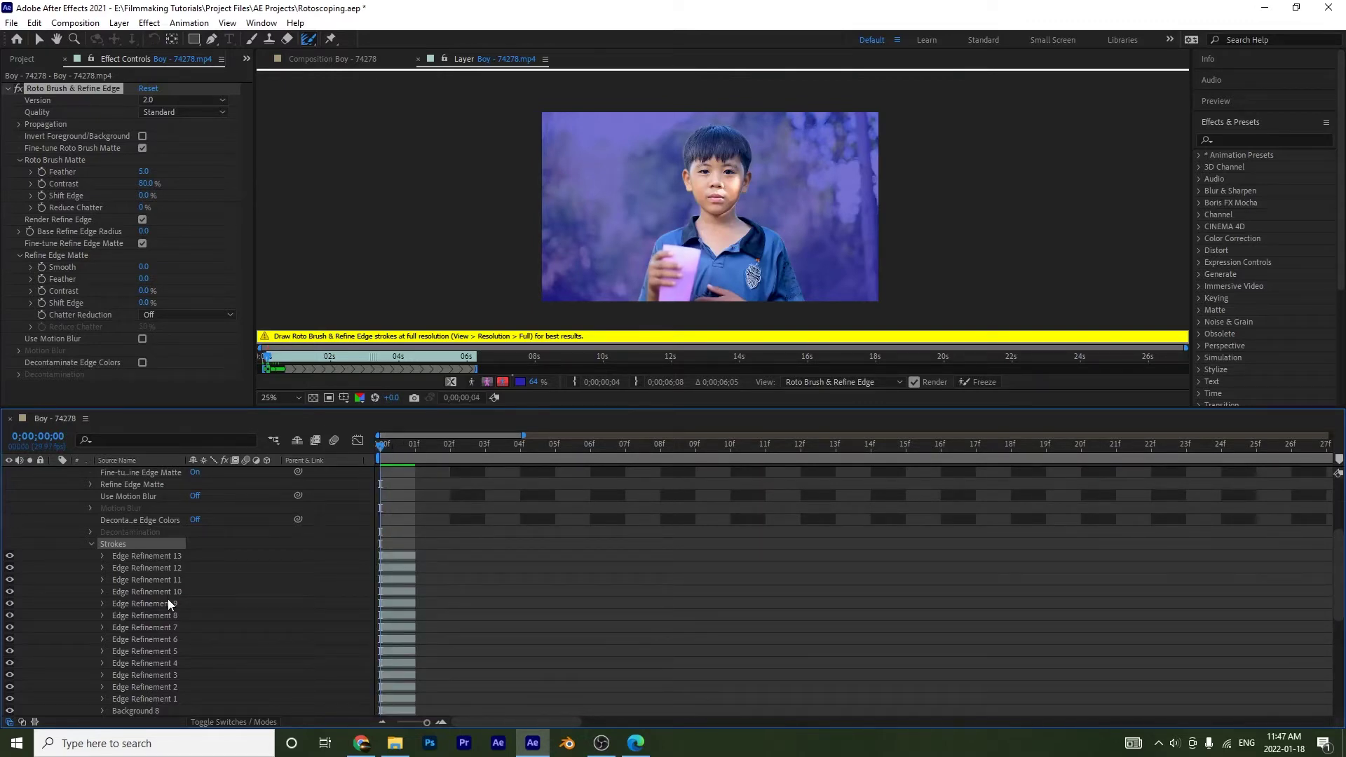
Inspect the Foreground 1, Background 1 and Edge Refinement 1 strokes one by one on the boy.
left_click_drag(1342, 568, 1343, 660)
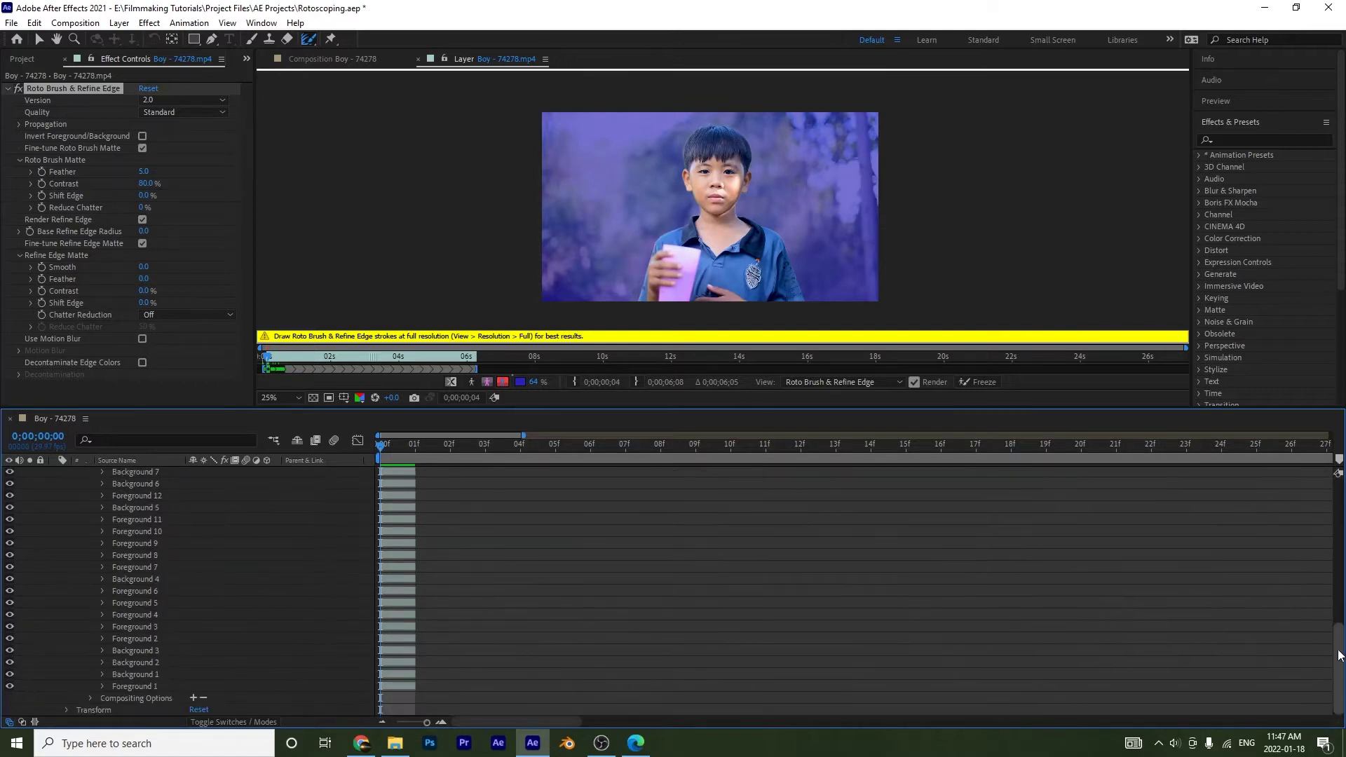
left_click(143, 686)
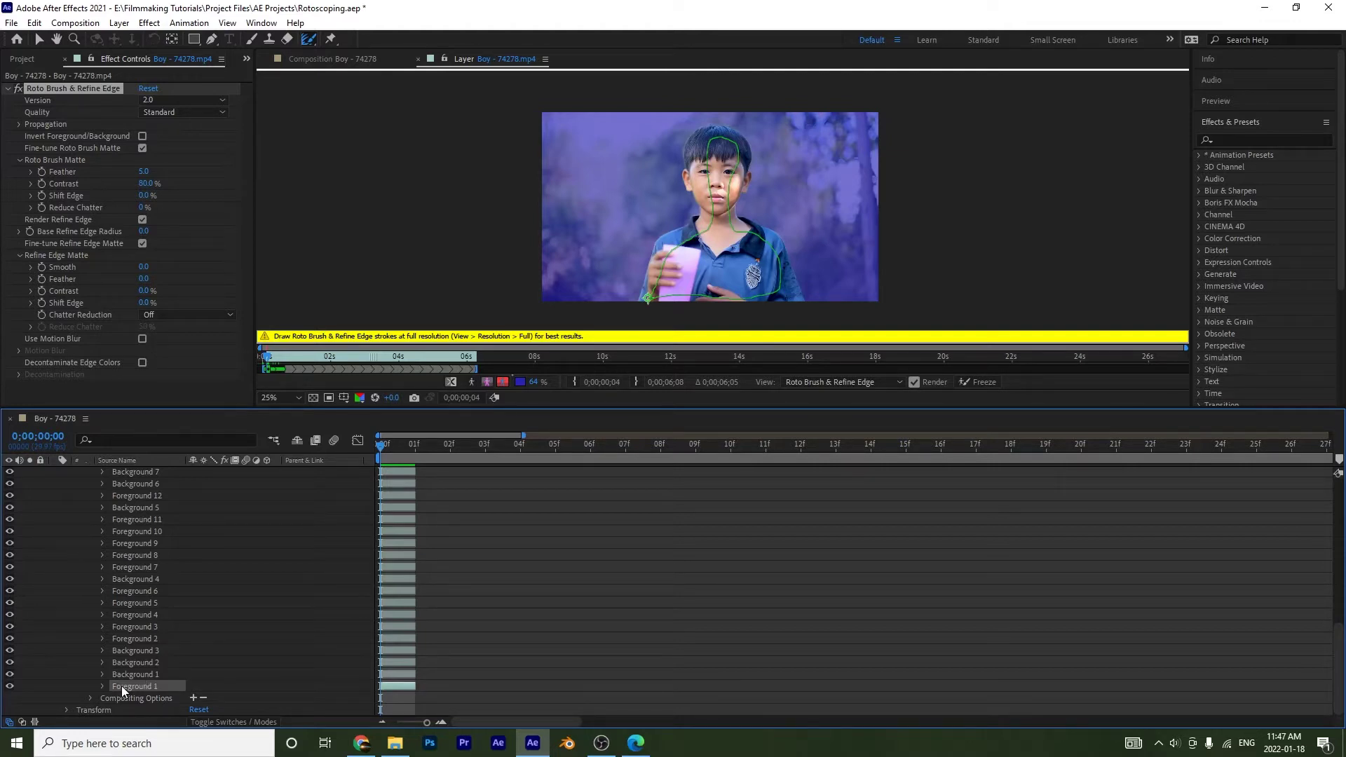
left_click(307, 40)
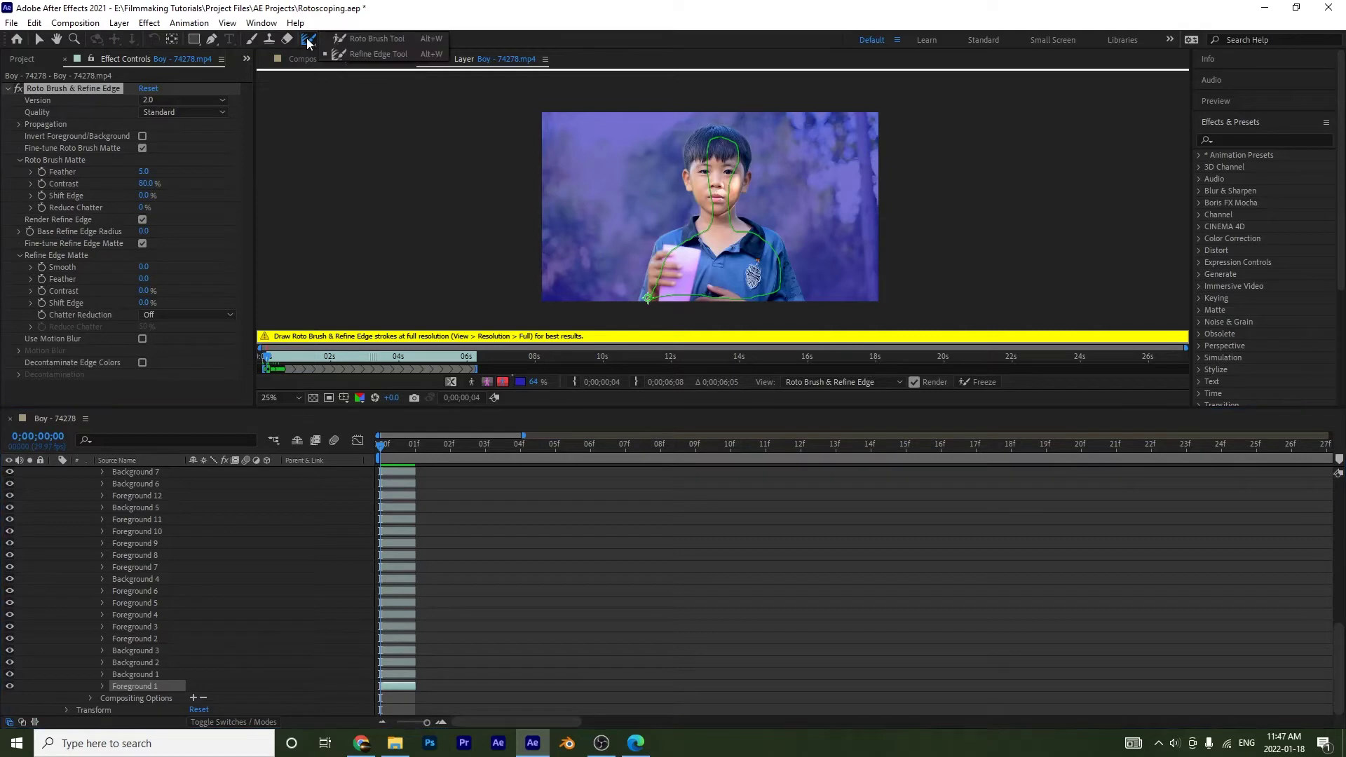
left_click(306, 38)
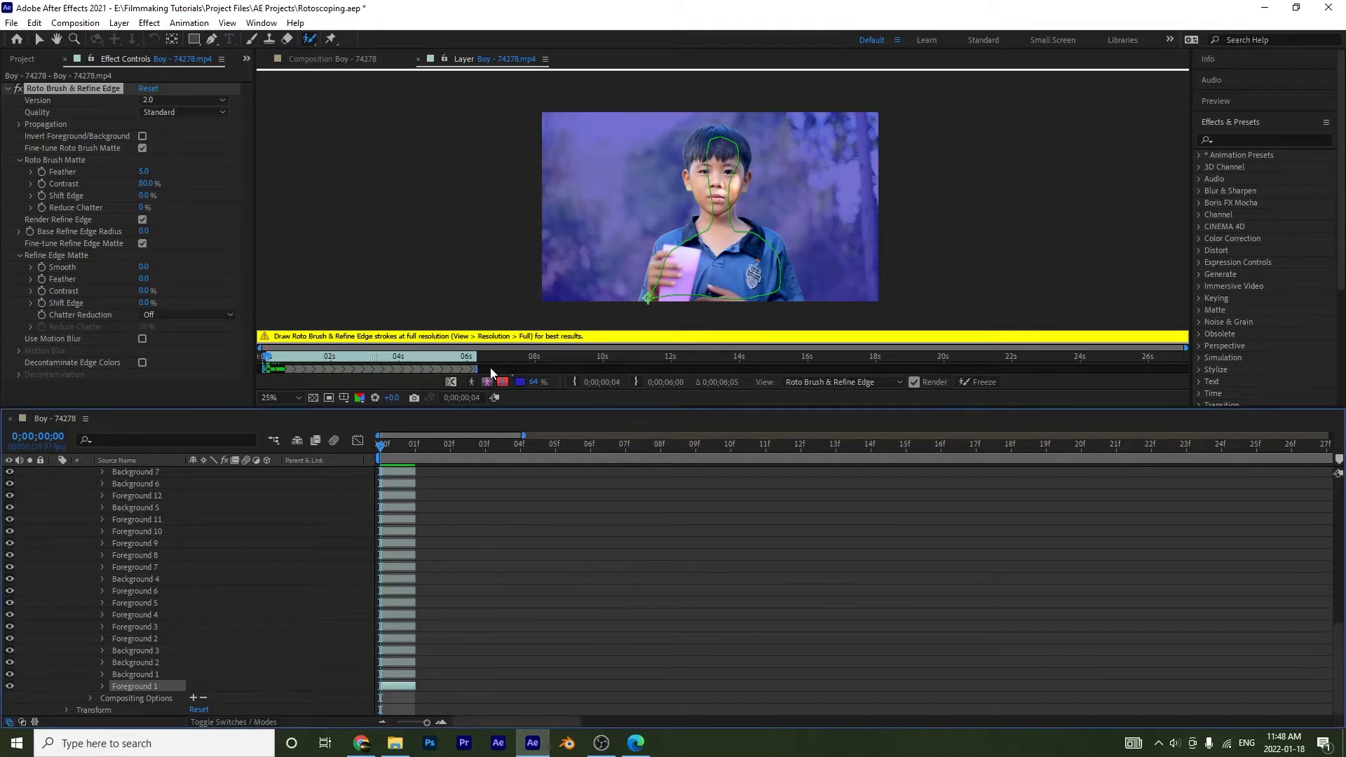
left_click(126, 675)
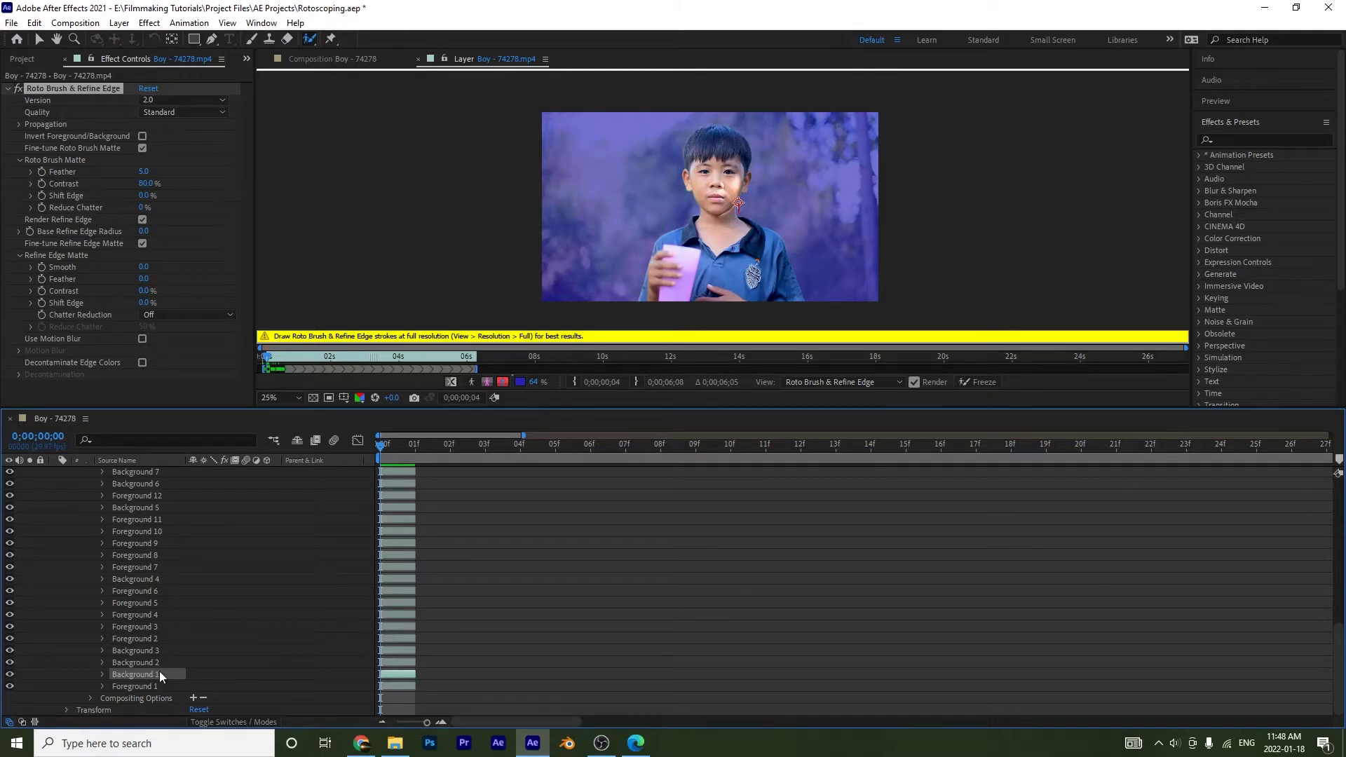
left_click_drag(1342, 643, 1343, 575)
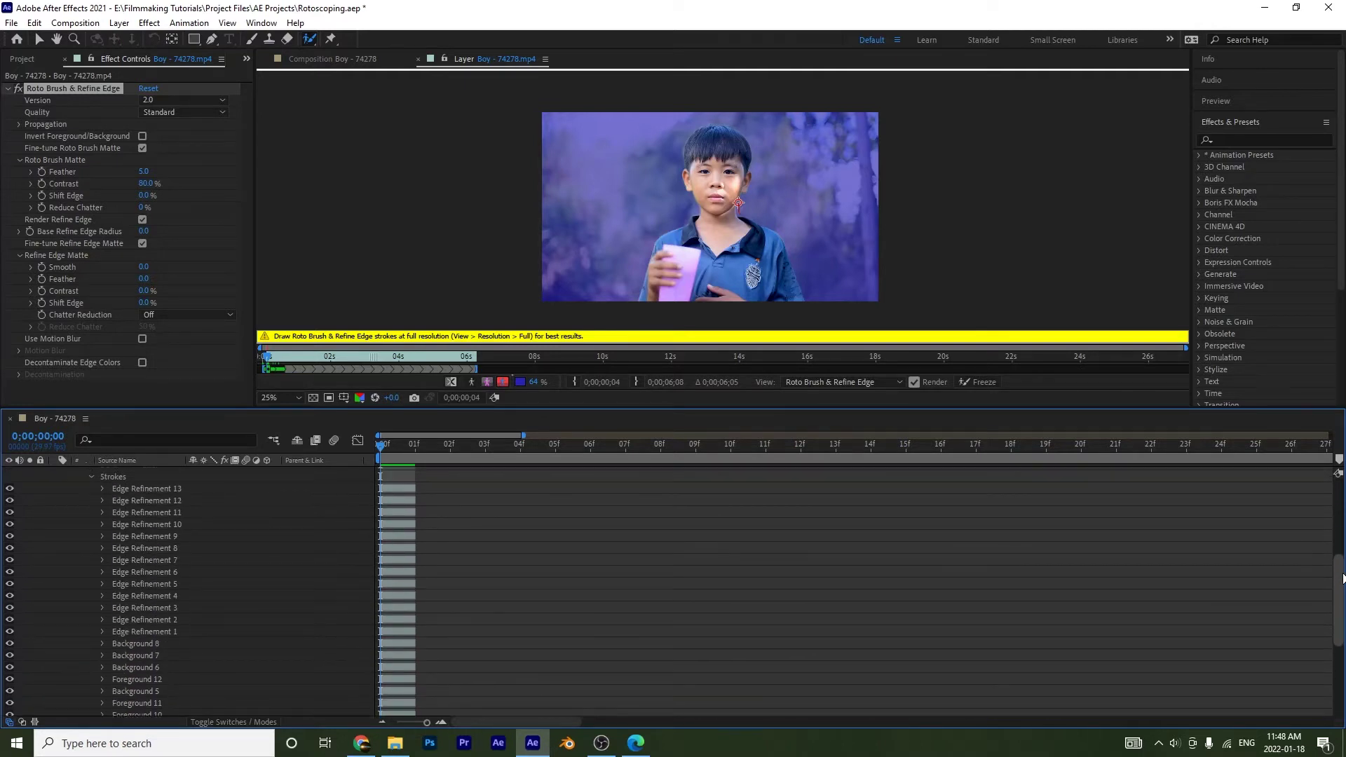
left_click(147, 632)
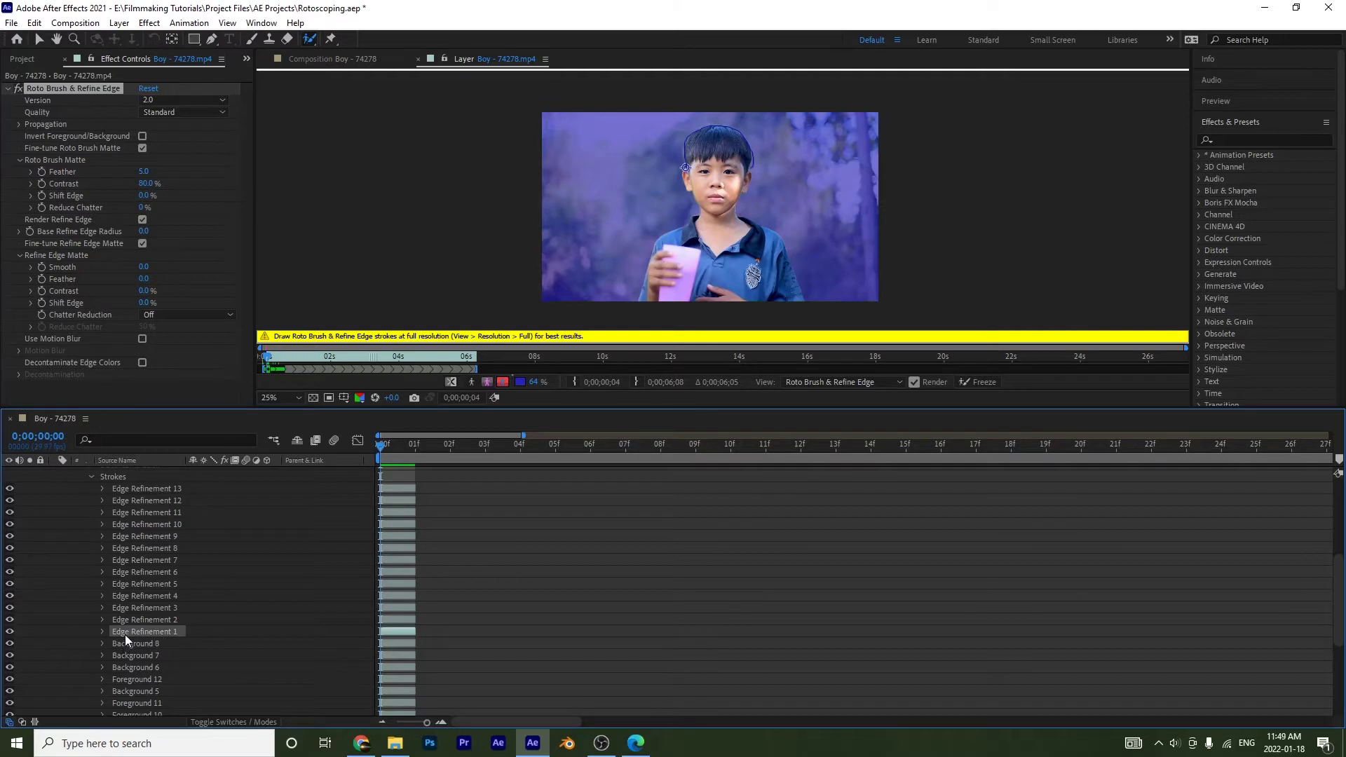
Try erasing part of the refined edge beside the boy's hair in the Refine Edge X-ray display, then undo the erase stroke.
left_click(451, 382)
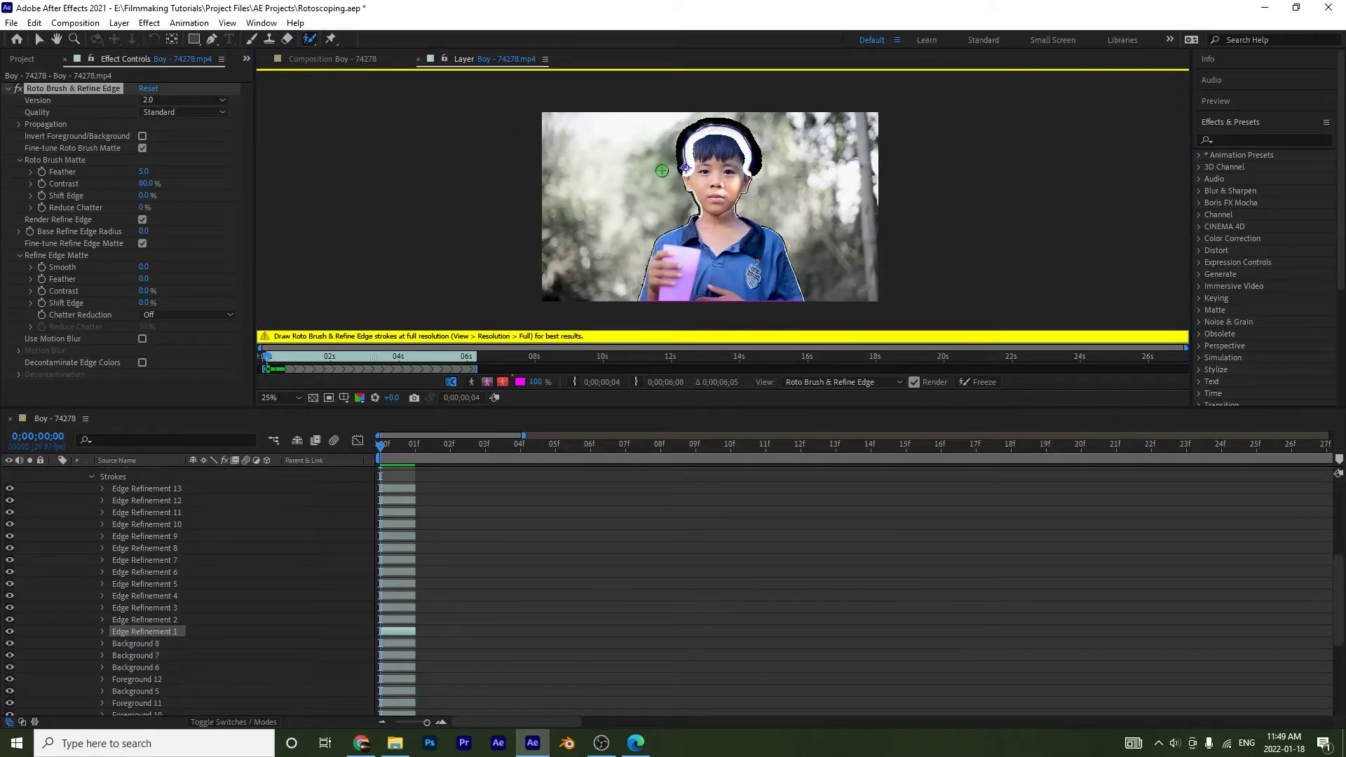
left_click_drag(310, 39, 357, 62)
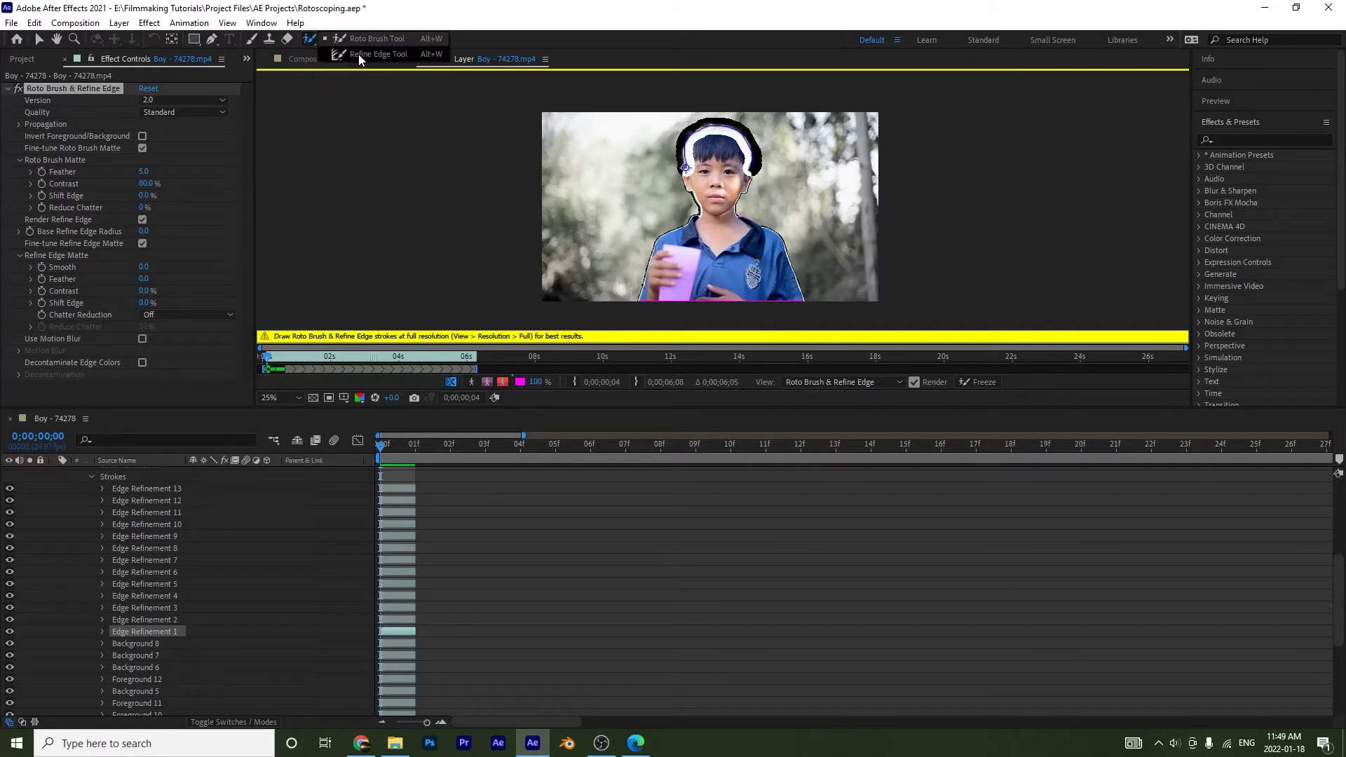
left_click(359, 53)
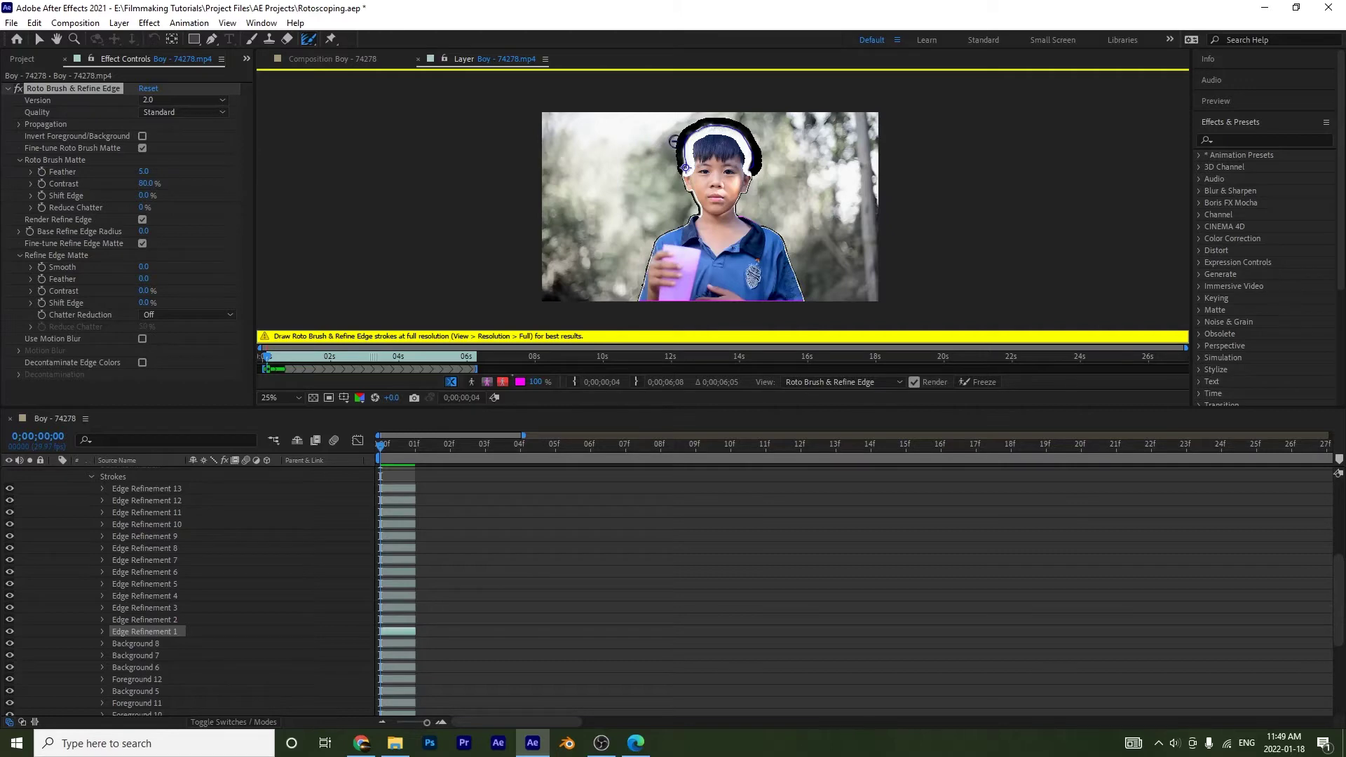
left_click_drag(679, 127, 707, 156)
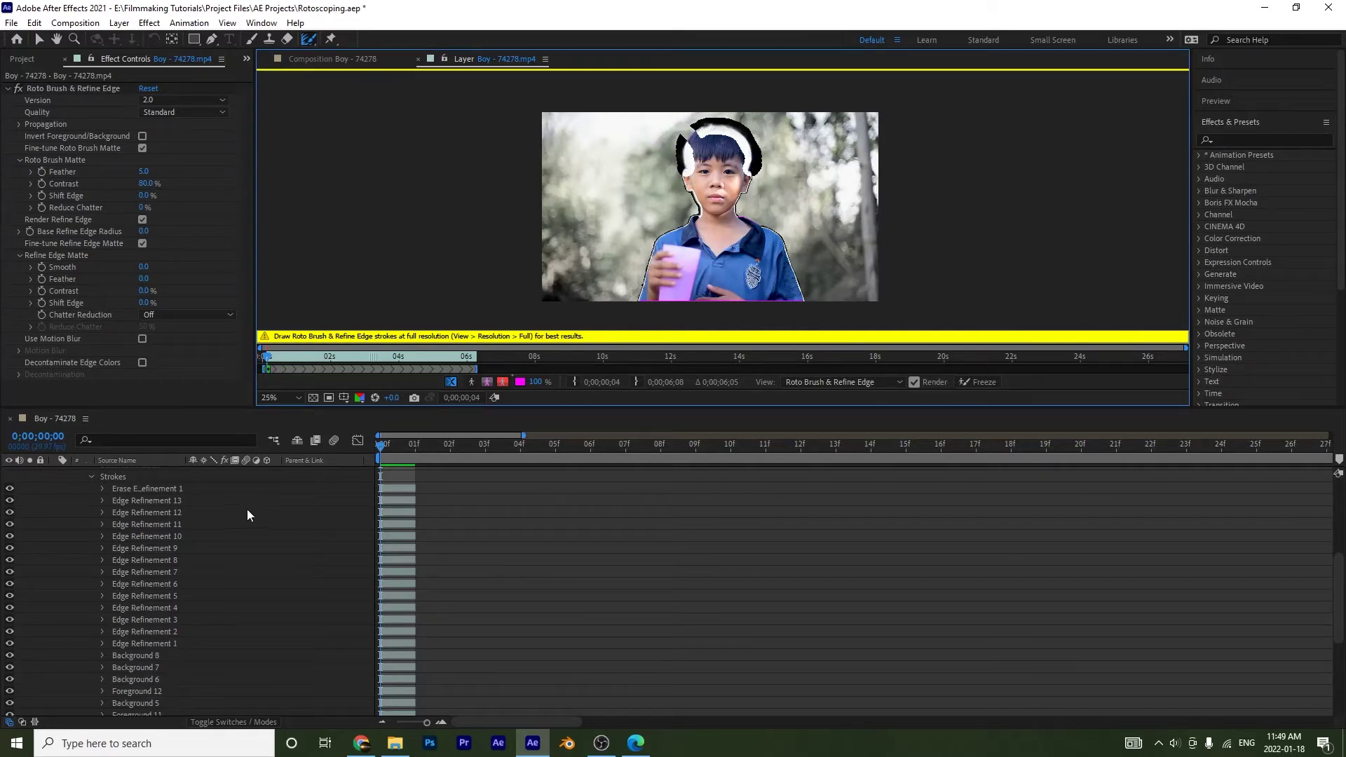
left_click_drag(188, 461, 268, 460)
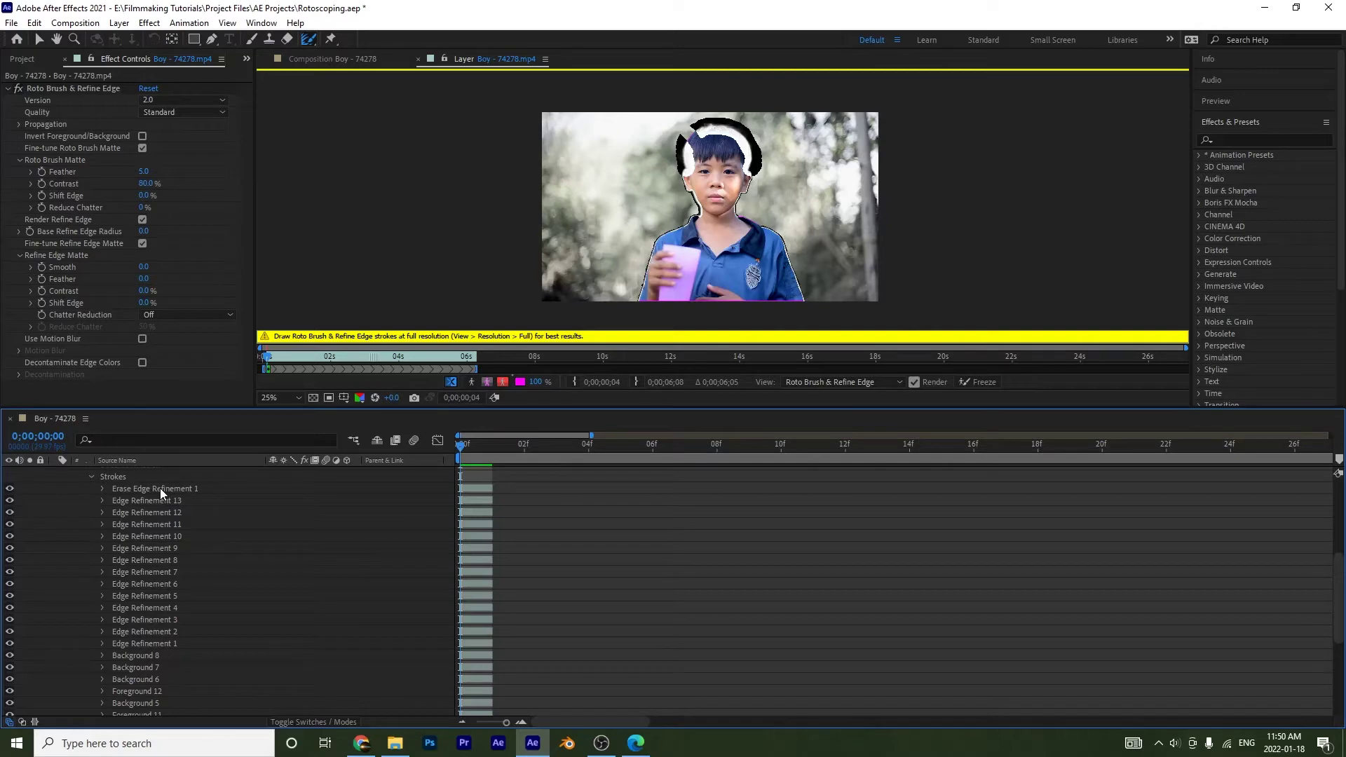
key("ctrl+z")
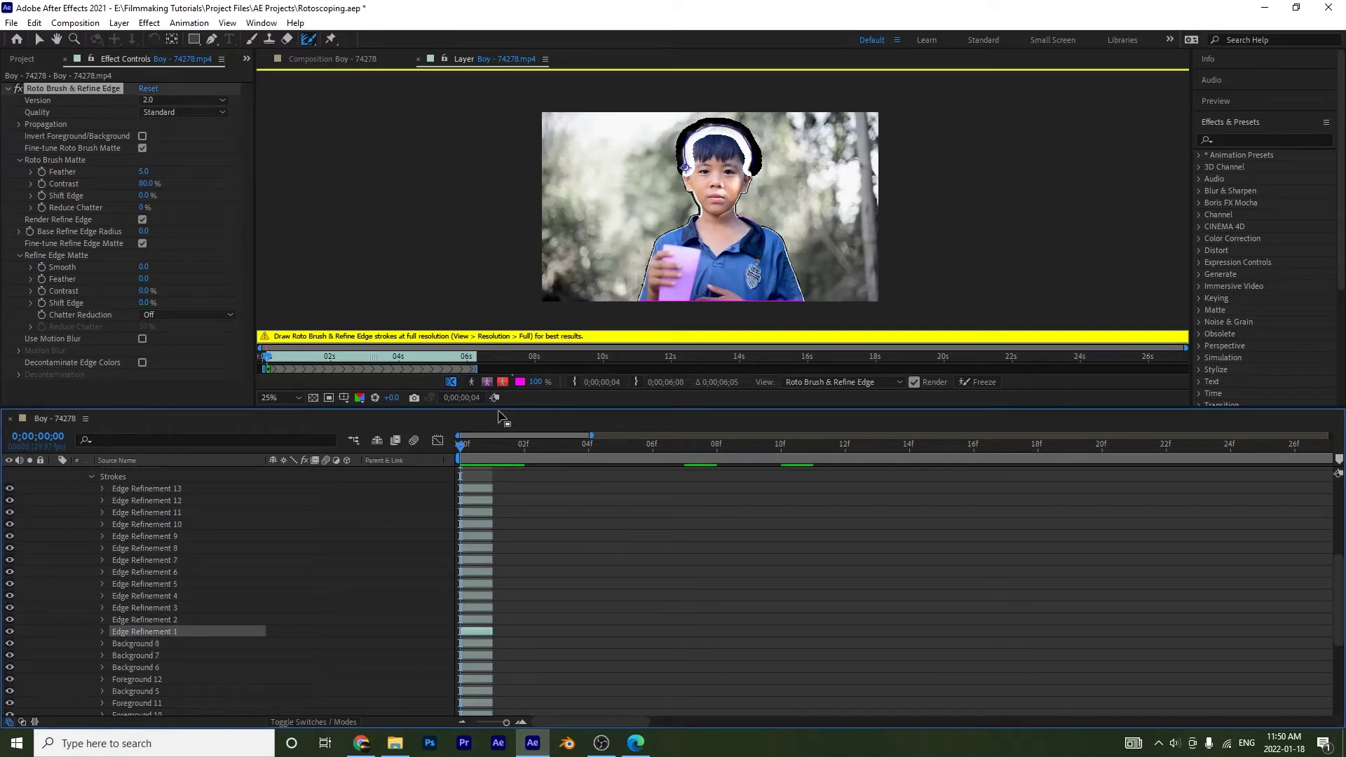
Turn off the Refine Edge X-ray display, show the whole clip in the timeline and preview the first frames of the cutout.
left_click_drag(497, 406, 498, 474)
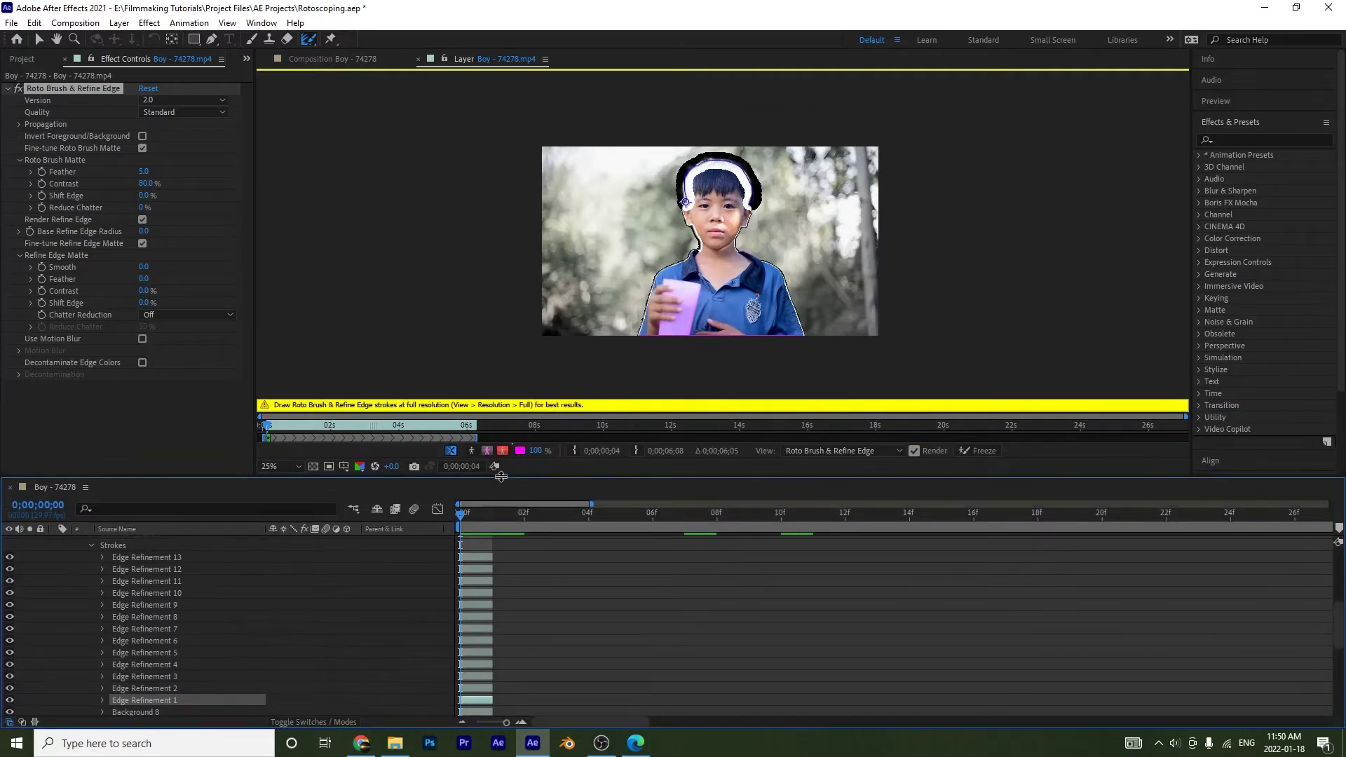
left_click(452, 452)
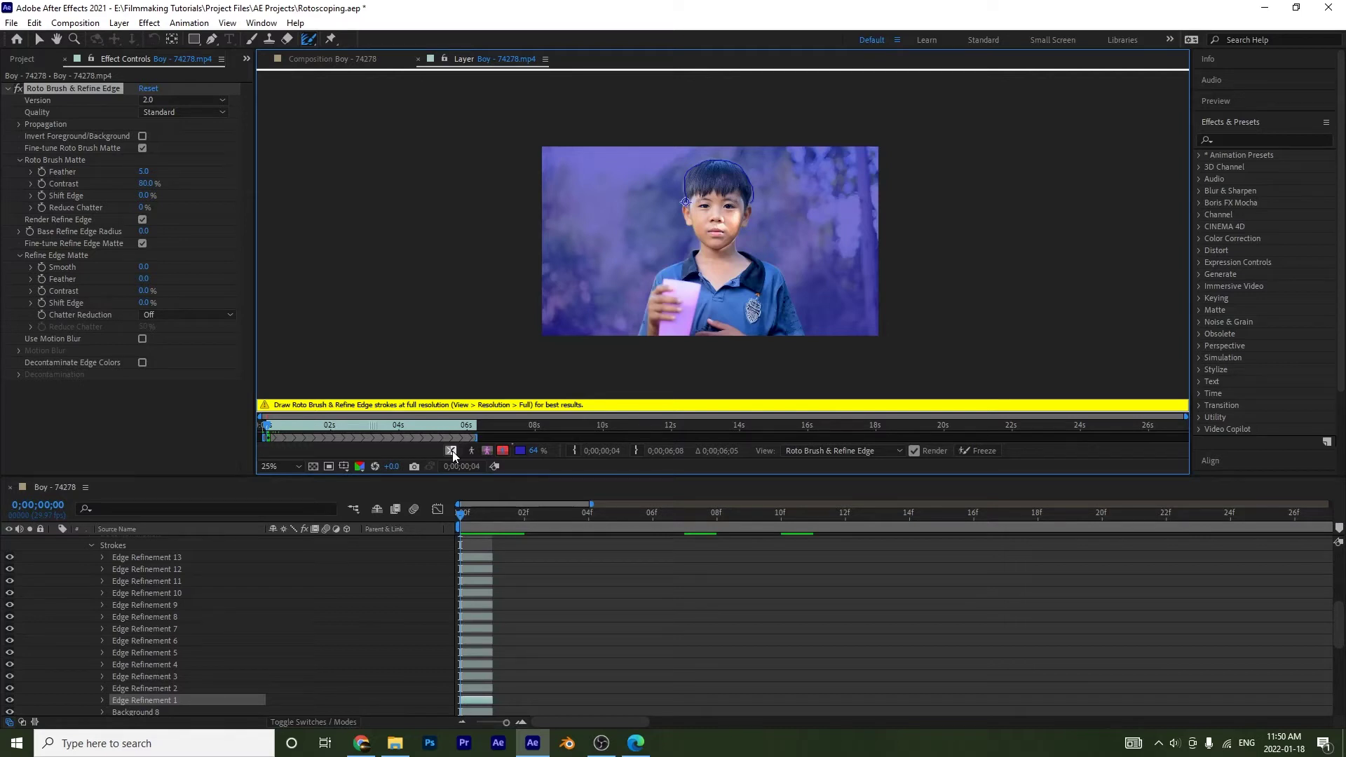
key("semicolon")
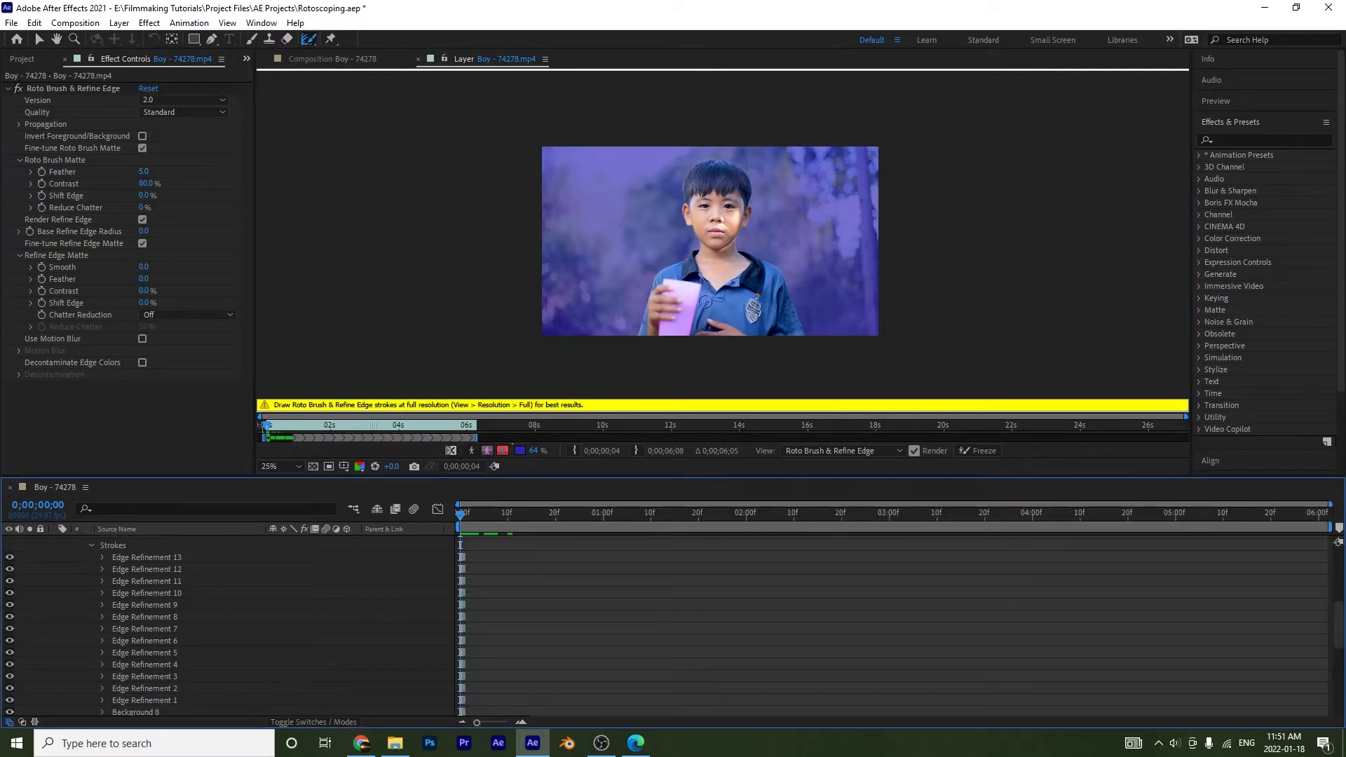
left_click(273, 436)
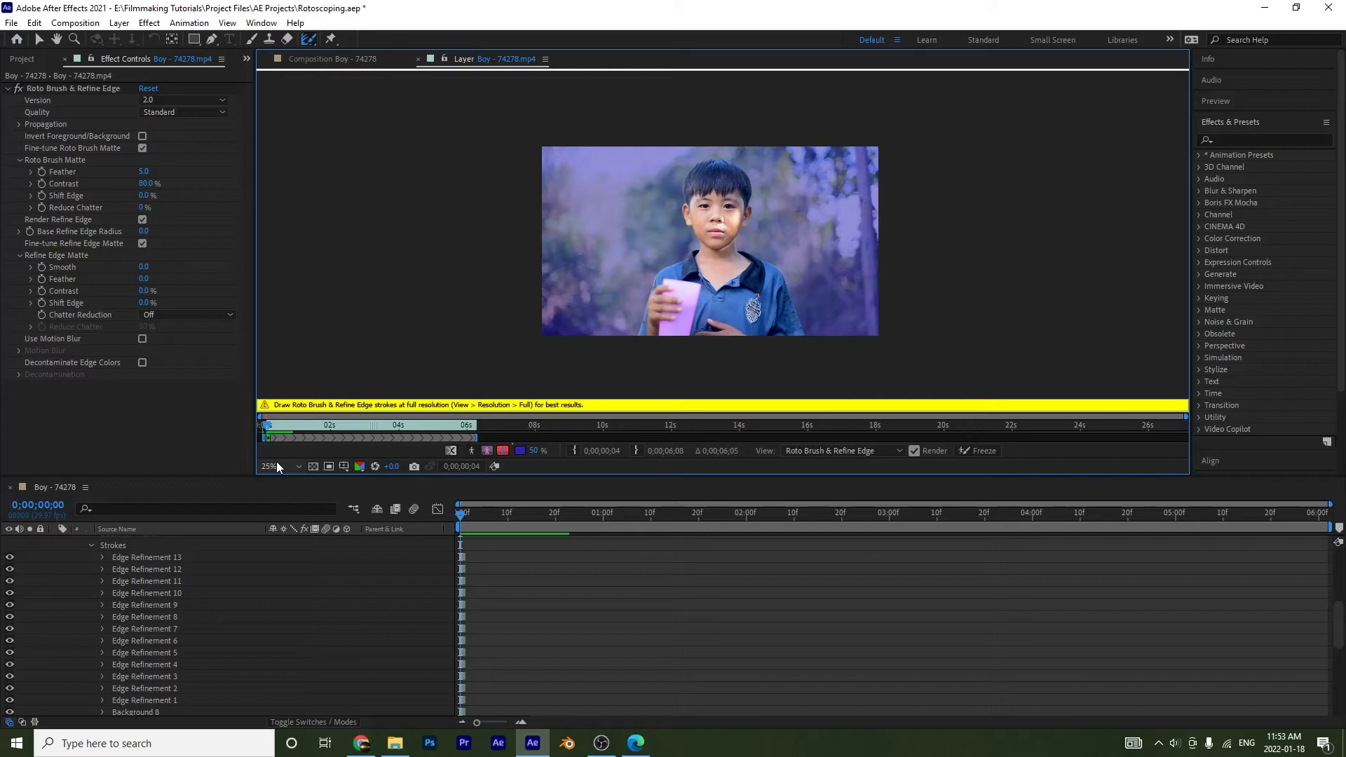
key("space")
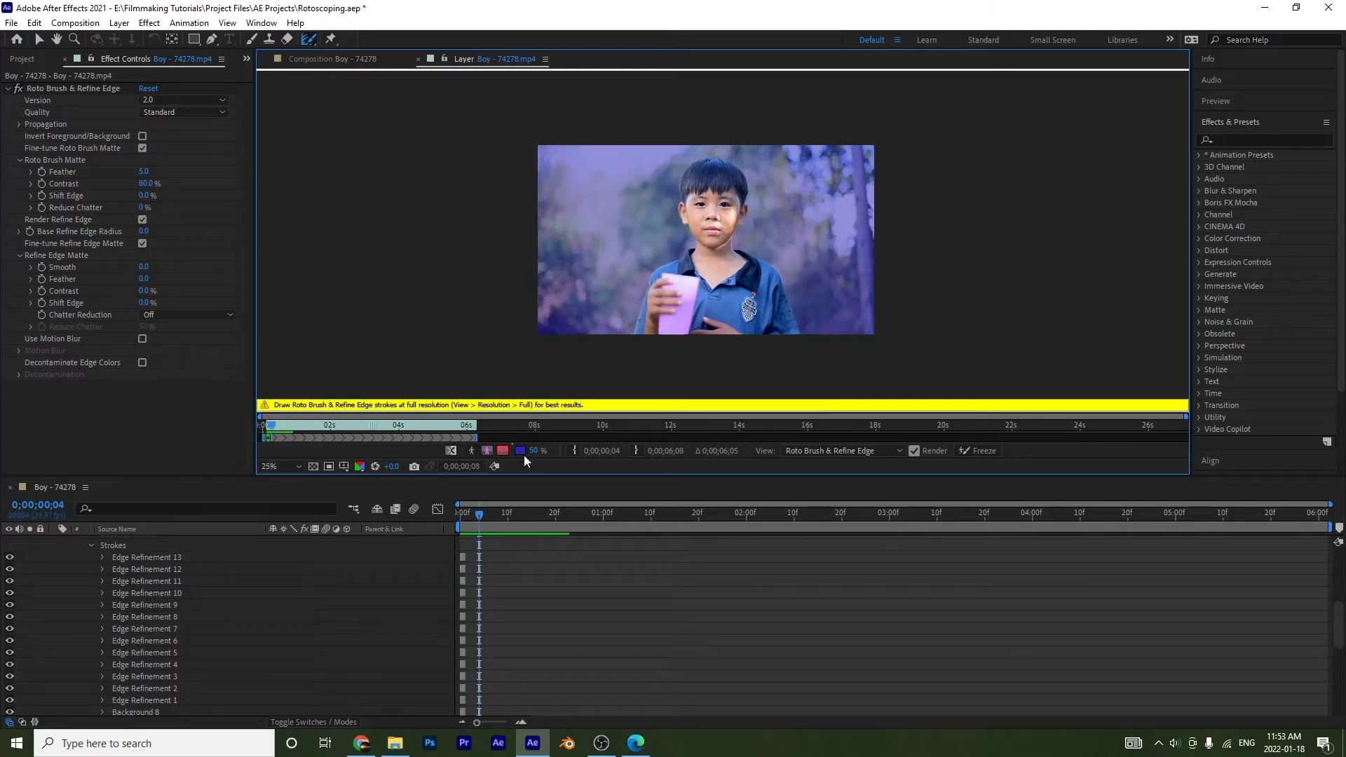
Enlarge the layer view to 50% magnification and set the alpha overlay opacity to 100%.
key("period")
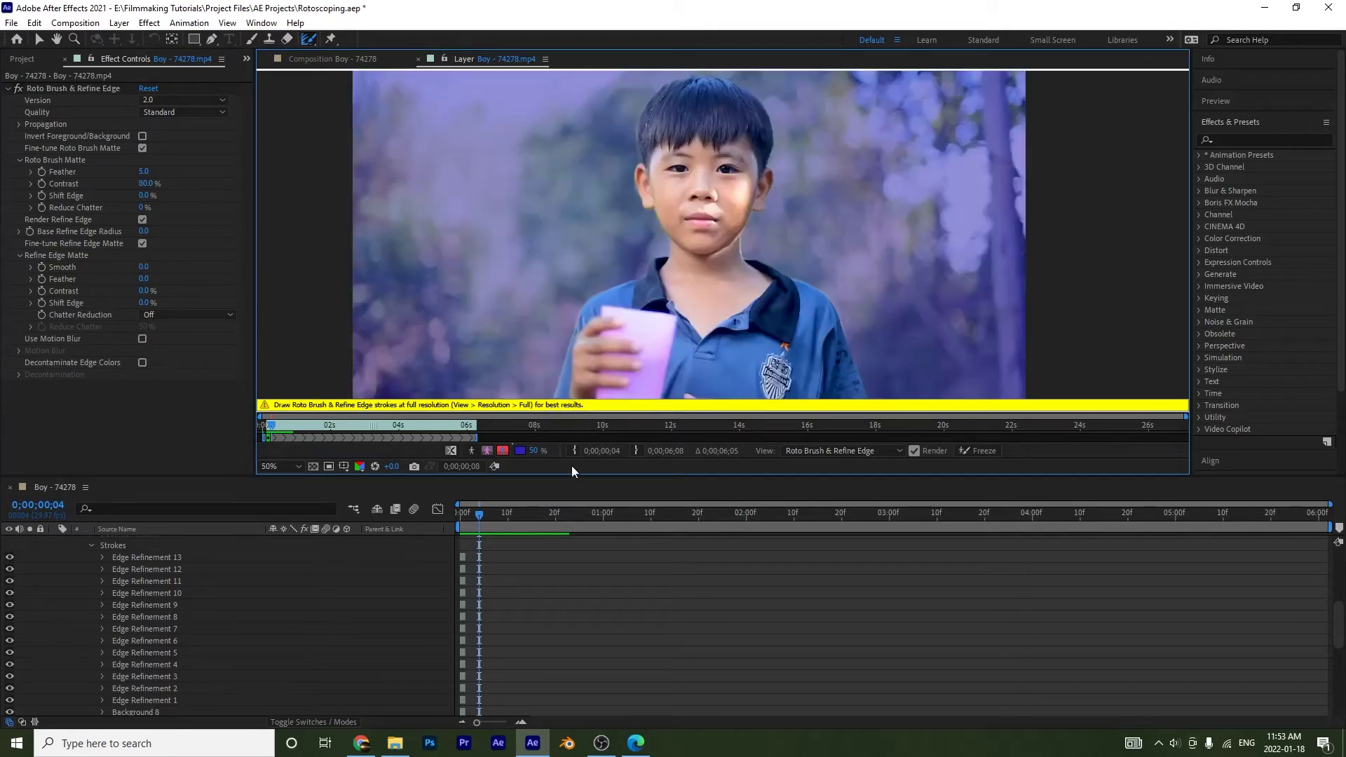
left_click_drag(568, 475, 568, 576)
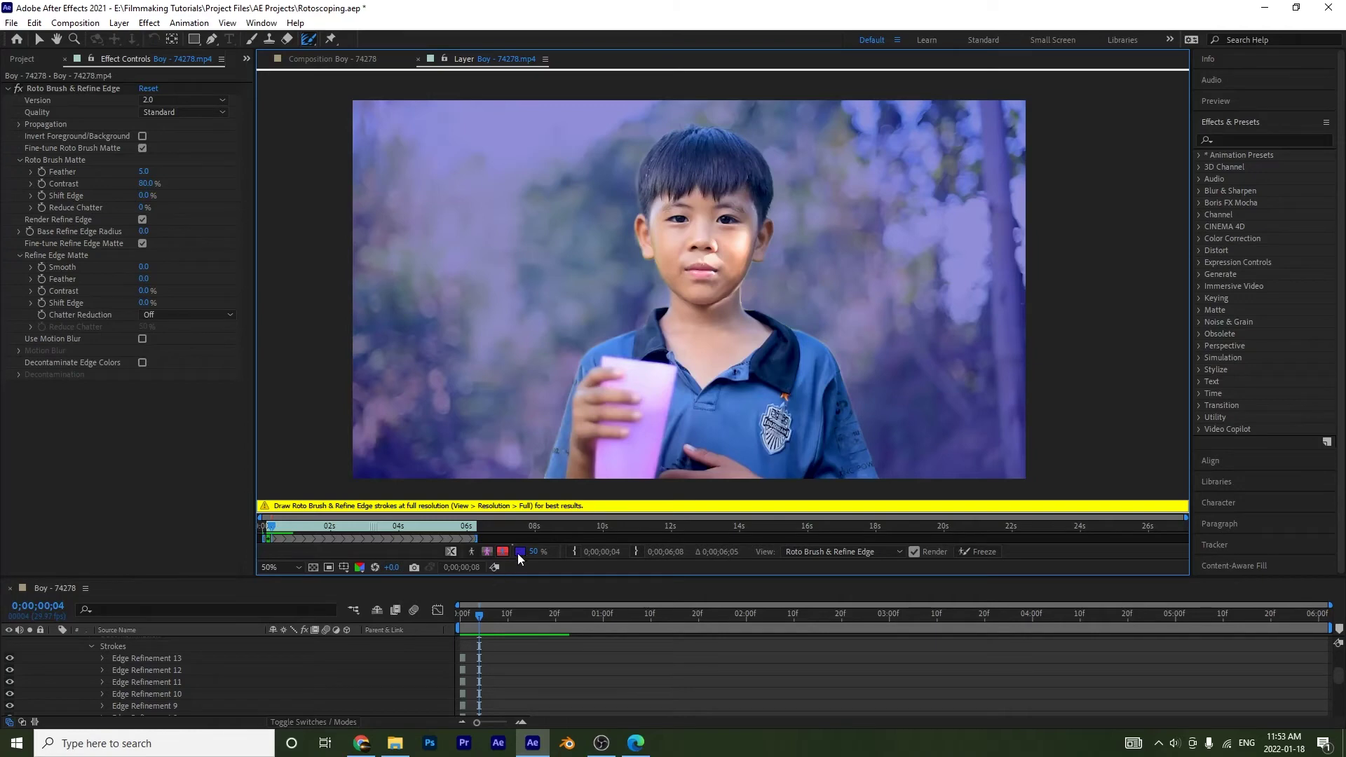
left_click_drag(535, 553, 796, 554)
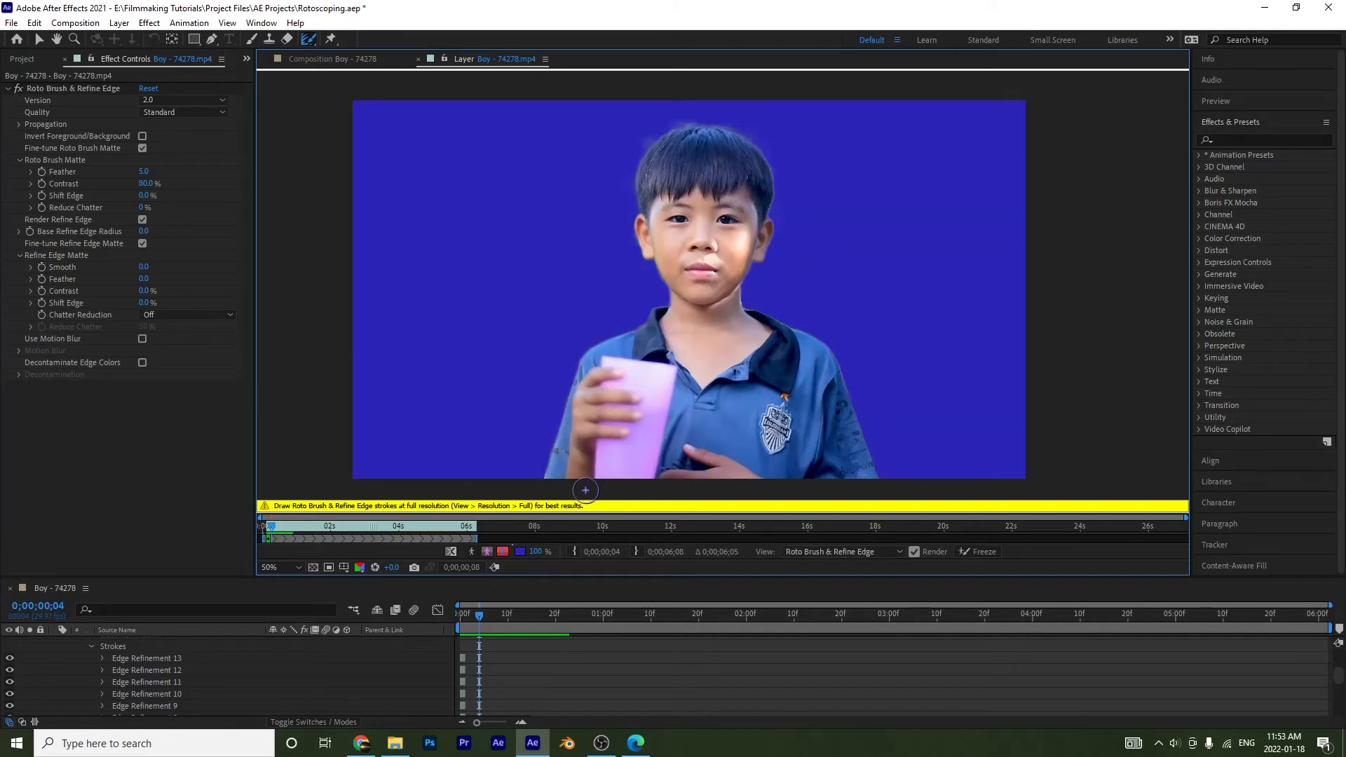
At frame 8, paint a Roto Brush background stroke along the gap between the boy's neck and collar to remove the leftover fringe.
key("Page_Down")
key("Page_Down")
key("Page_Down")
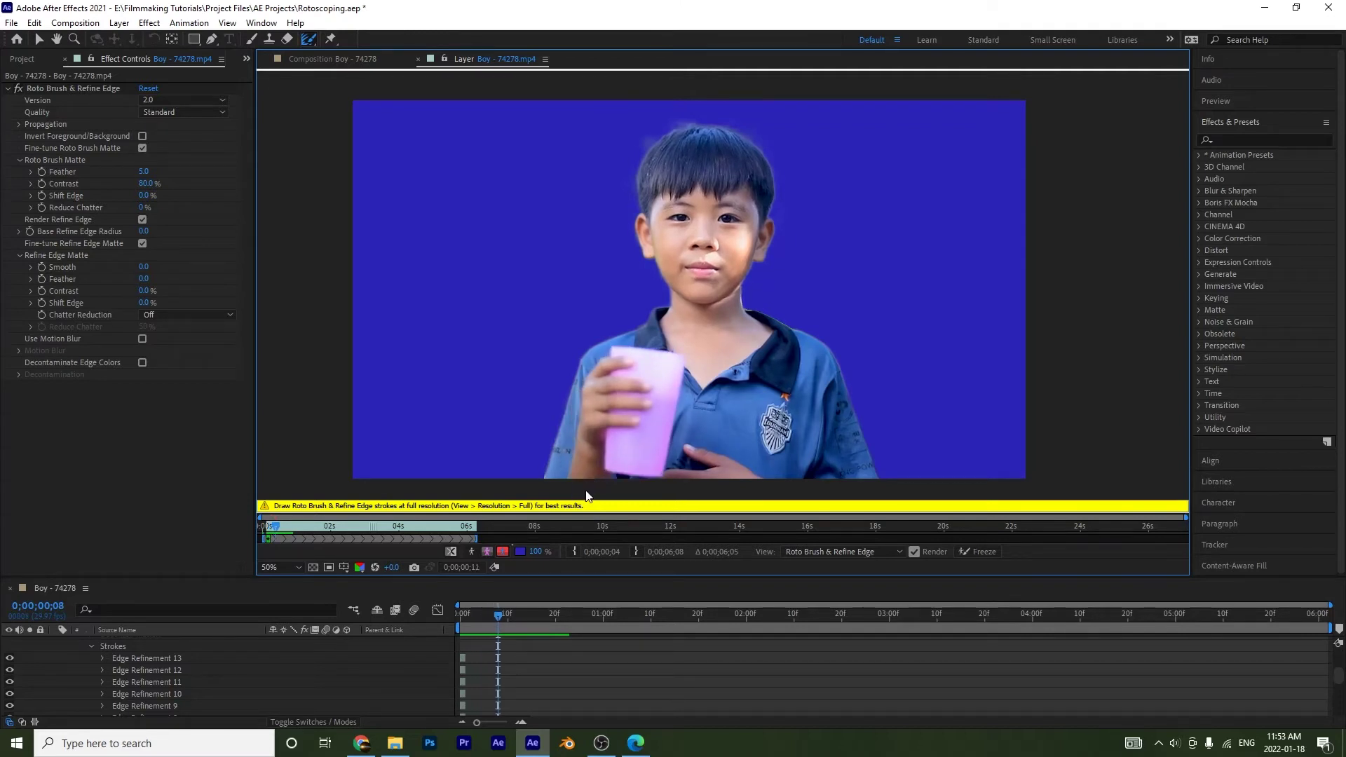
key("Page_Down")
scroll(718, 381, "up", 2)
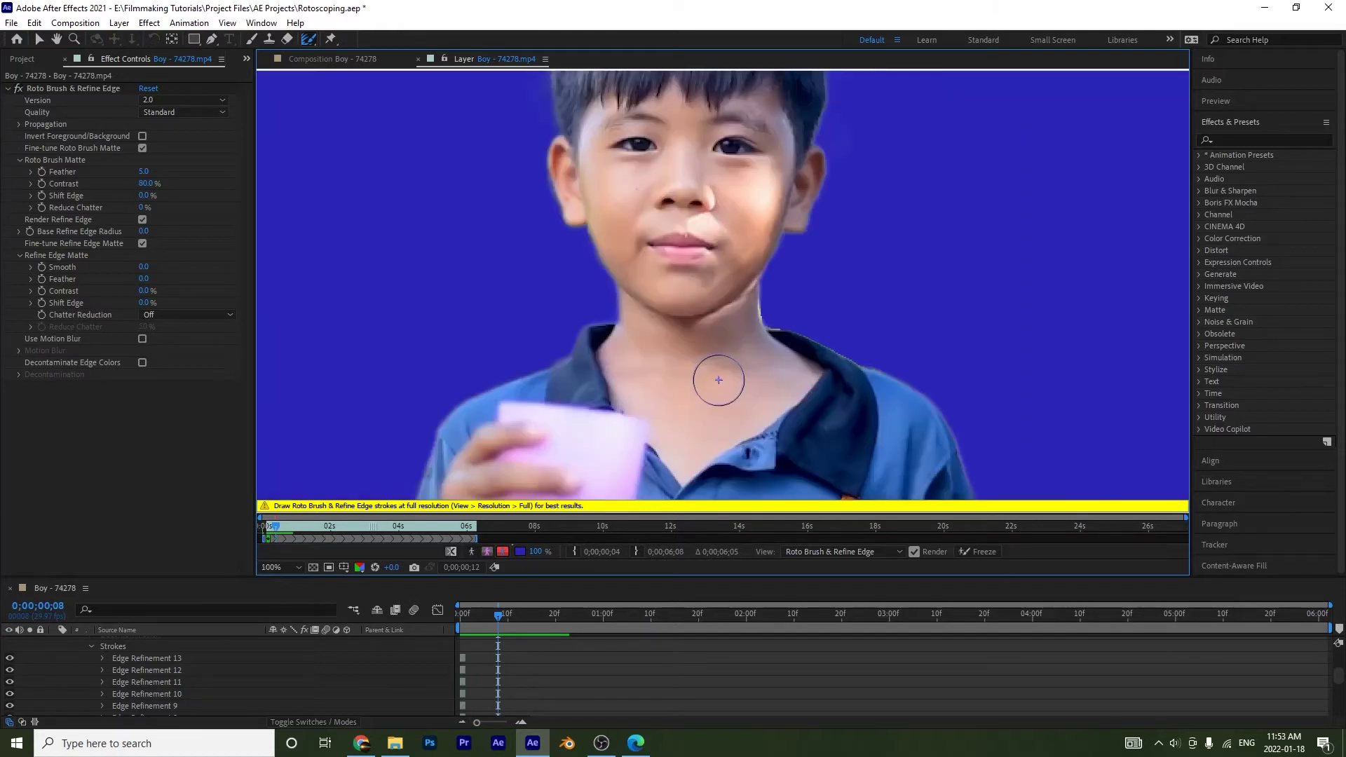
left_click_drag(721, 380, 587, 364)
scroll(586, 364, "up", 2)
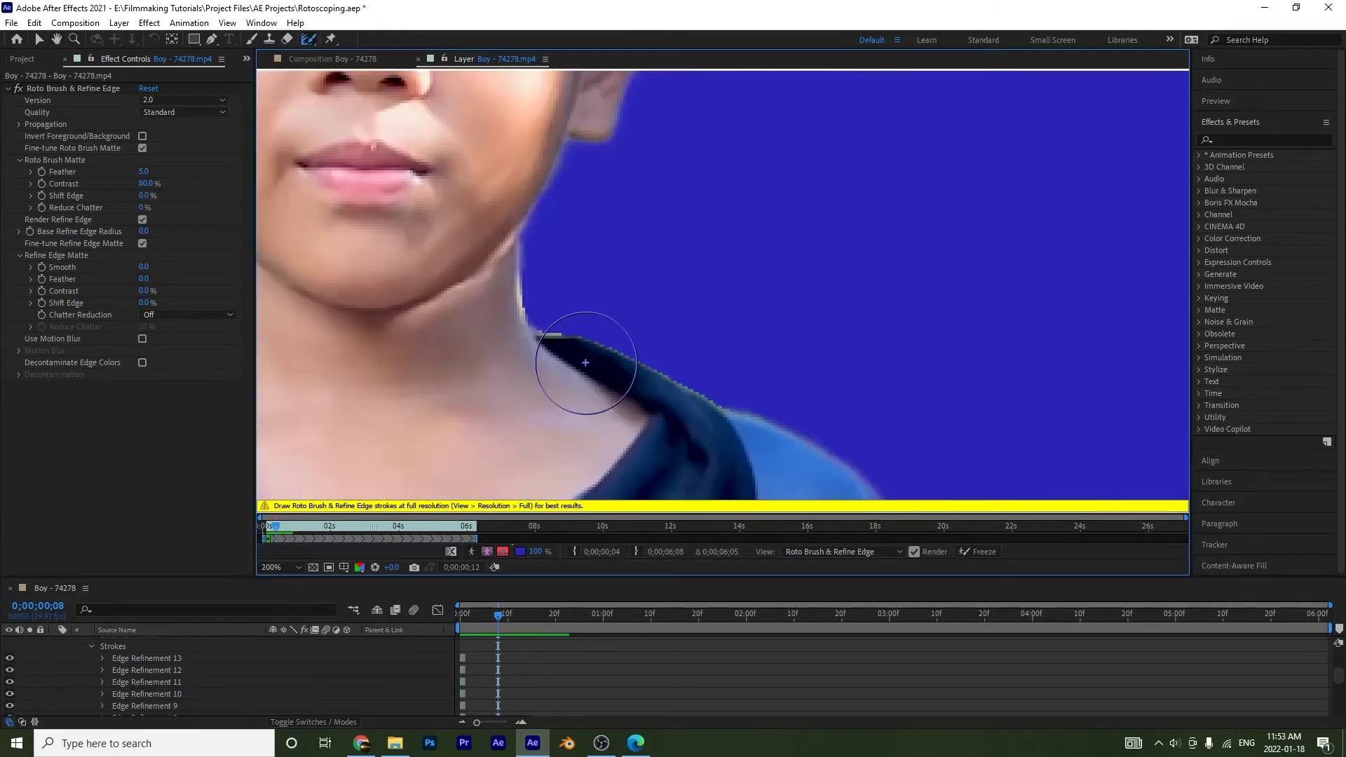
left_click_drag(640, 298, 610, 299, "ctrl")
left_click(314, 35)
left_click(346, 39)
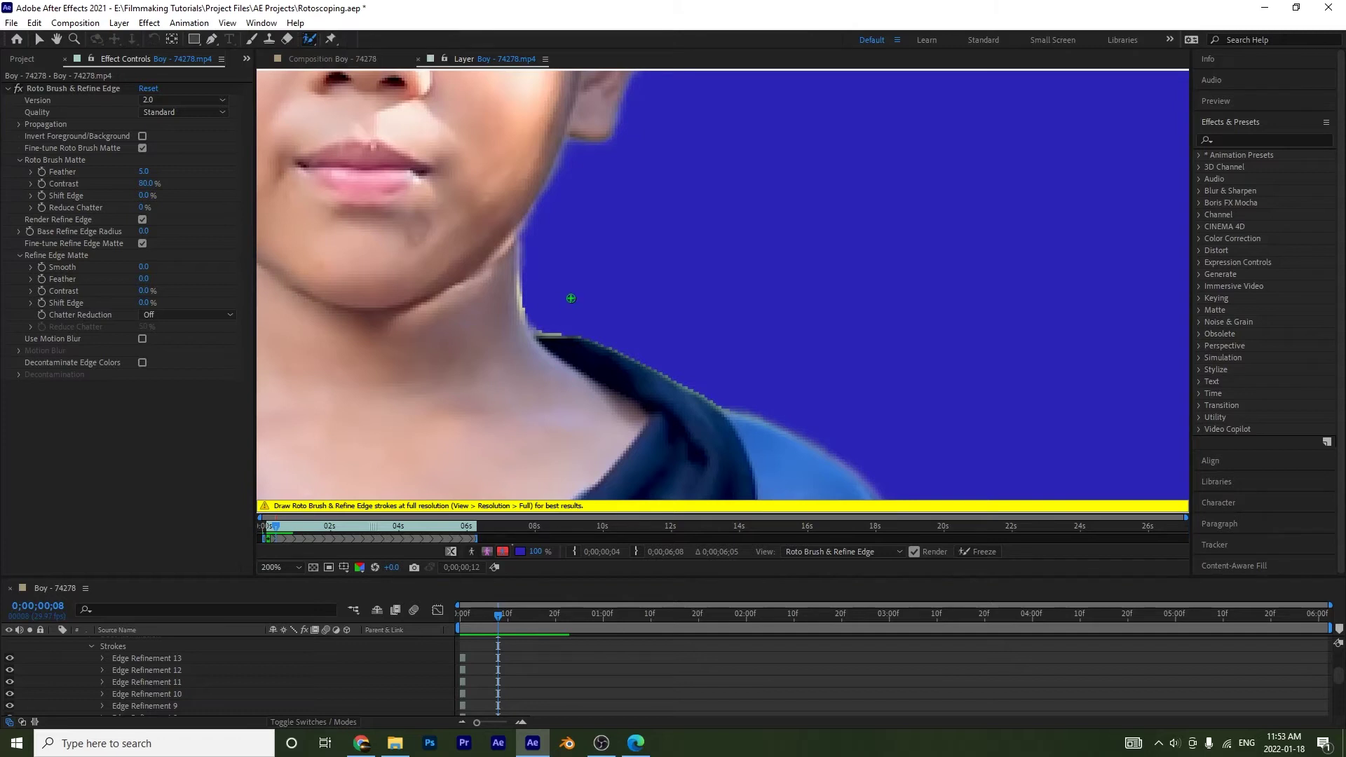
mouse_move(523, 268)
left_mouse_down()
mouse_move(531, 319)
mouse_move(564, 335)
left_mouse_up()
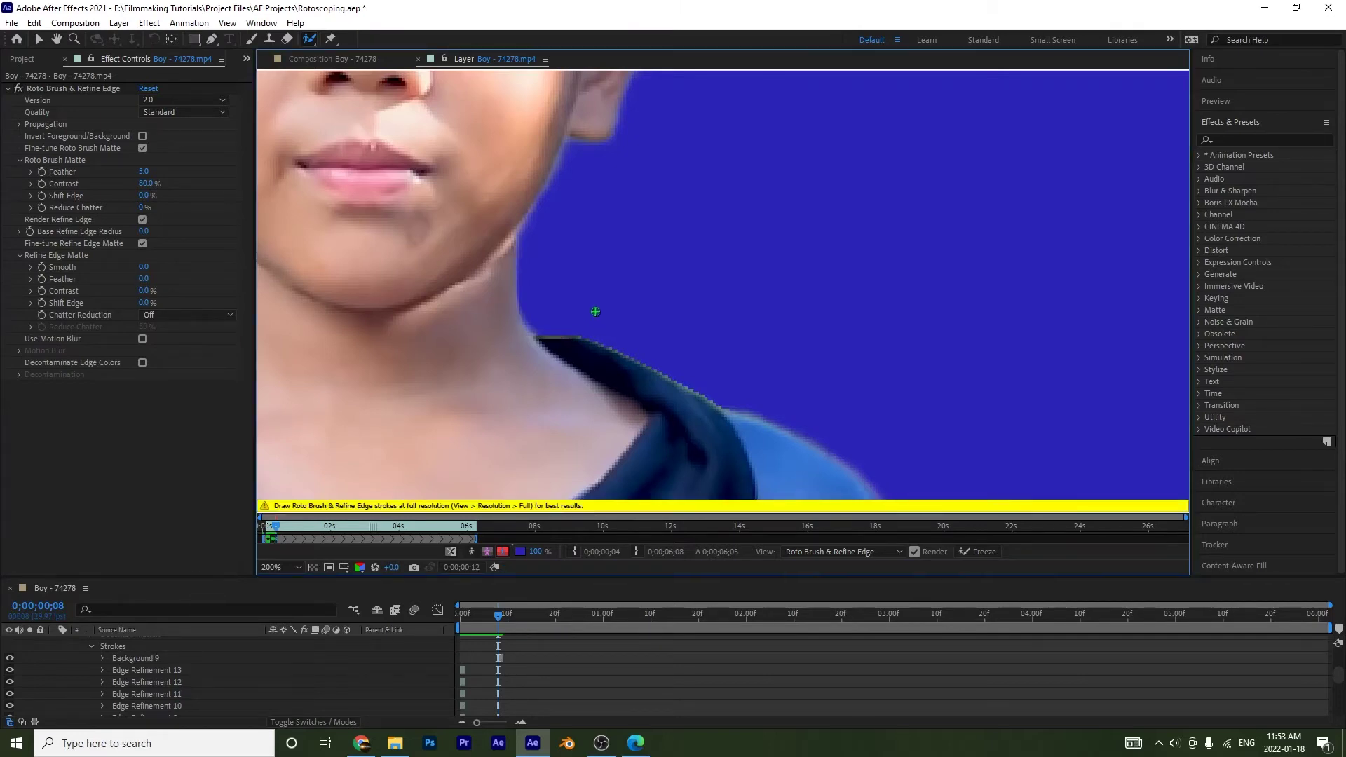
At frame 9, remove the fringe beside the boy's neck with another Roto Brush background stroke.
key("comma")
key("comma")
key("Page_Down")
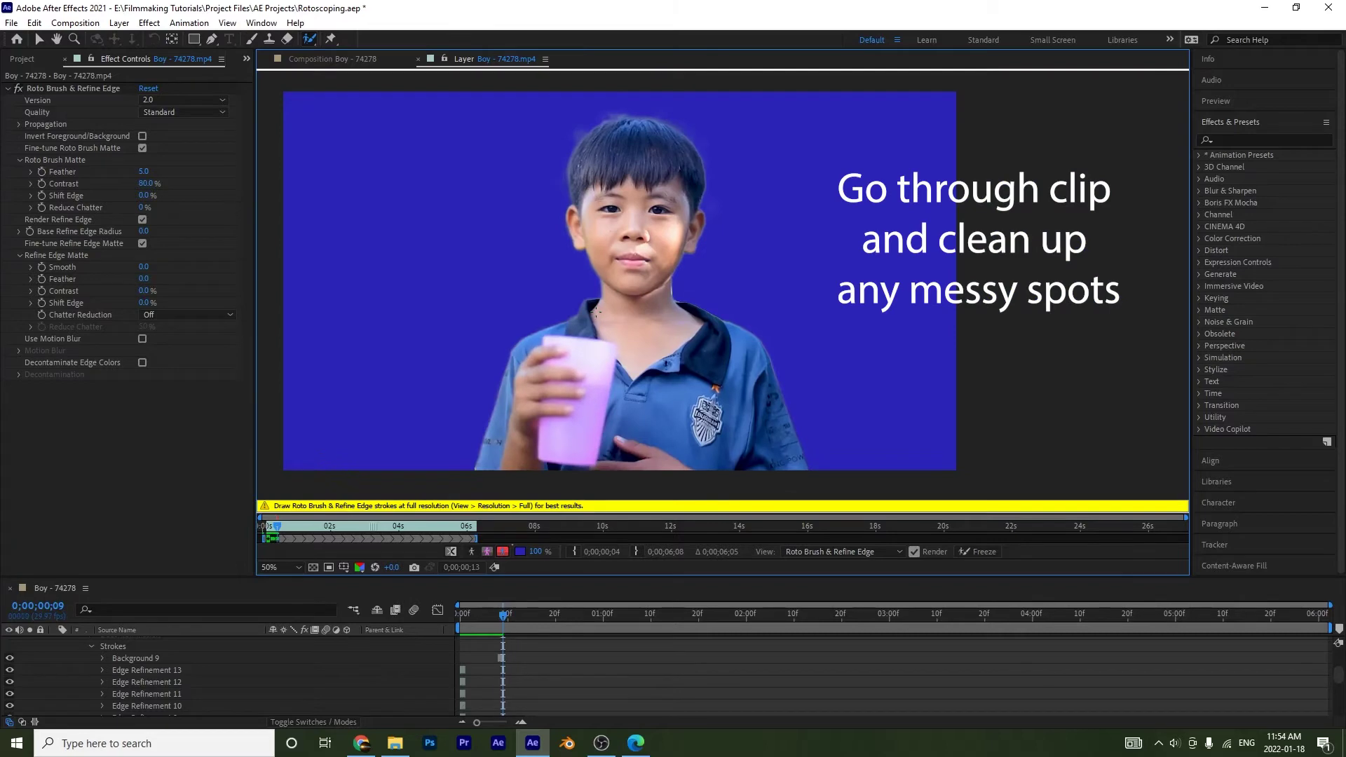
key("period")
key("period")
mouse_move(519, 256)
left_mouse_down()
mouse_move(521, 308)
mouse_move(547, 333)
left_mouse_up()
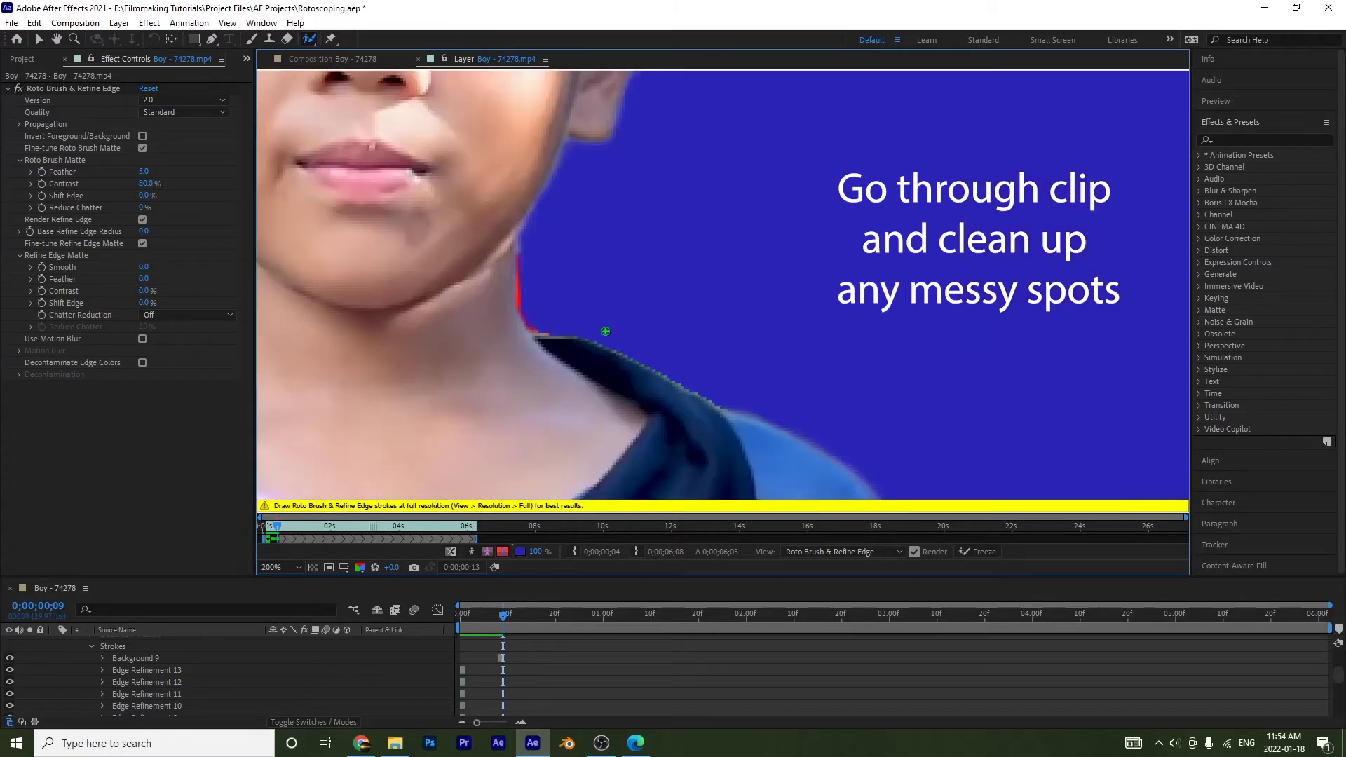
Step through the following frames up to frame 15 and examine the cutout's edges for messy spots.
key("comma")
key("comma")
key("Page_Down")
key("Page_Down")
key("Page_Down")
key("Page_Down")
key("Page_Down")
key("Page_Down")
key("Page_Down")
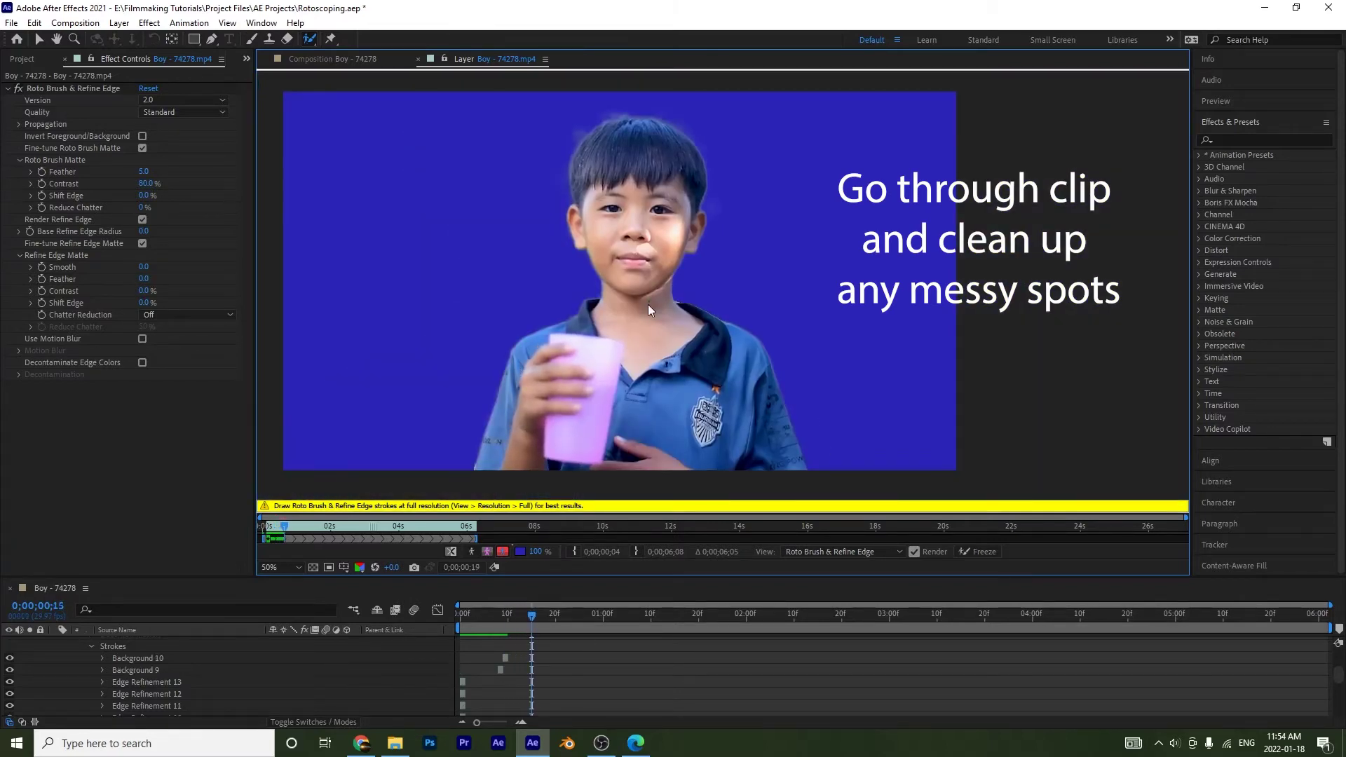
key("Page_Up")
key("period")
key("period")
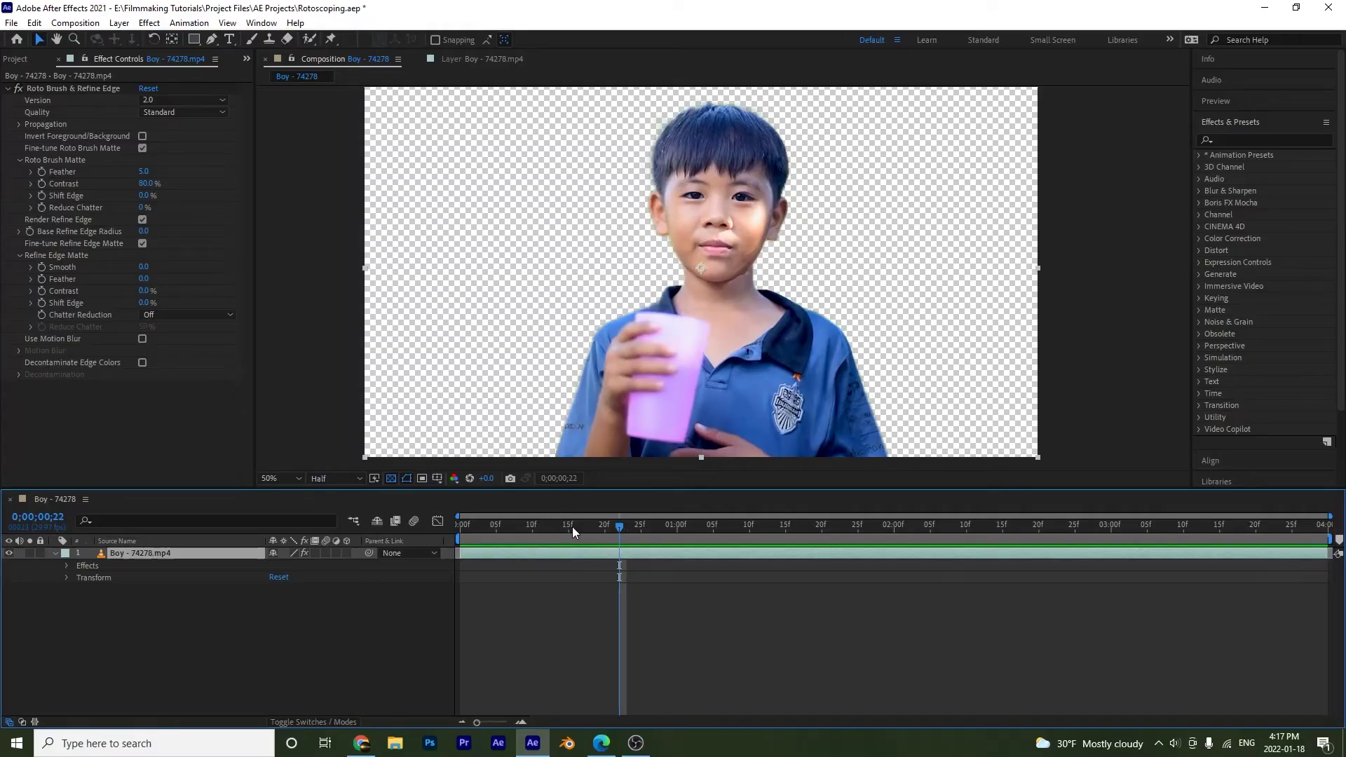
Preview the finished cutout from the start of the composition and return to frame 7.
key("Home")
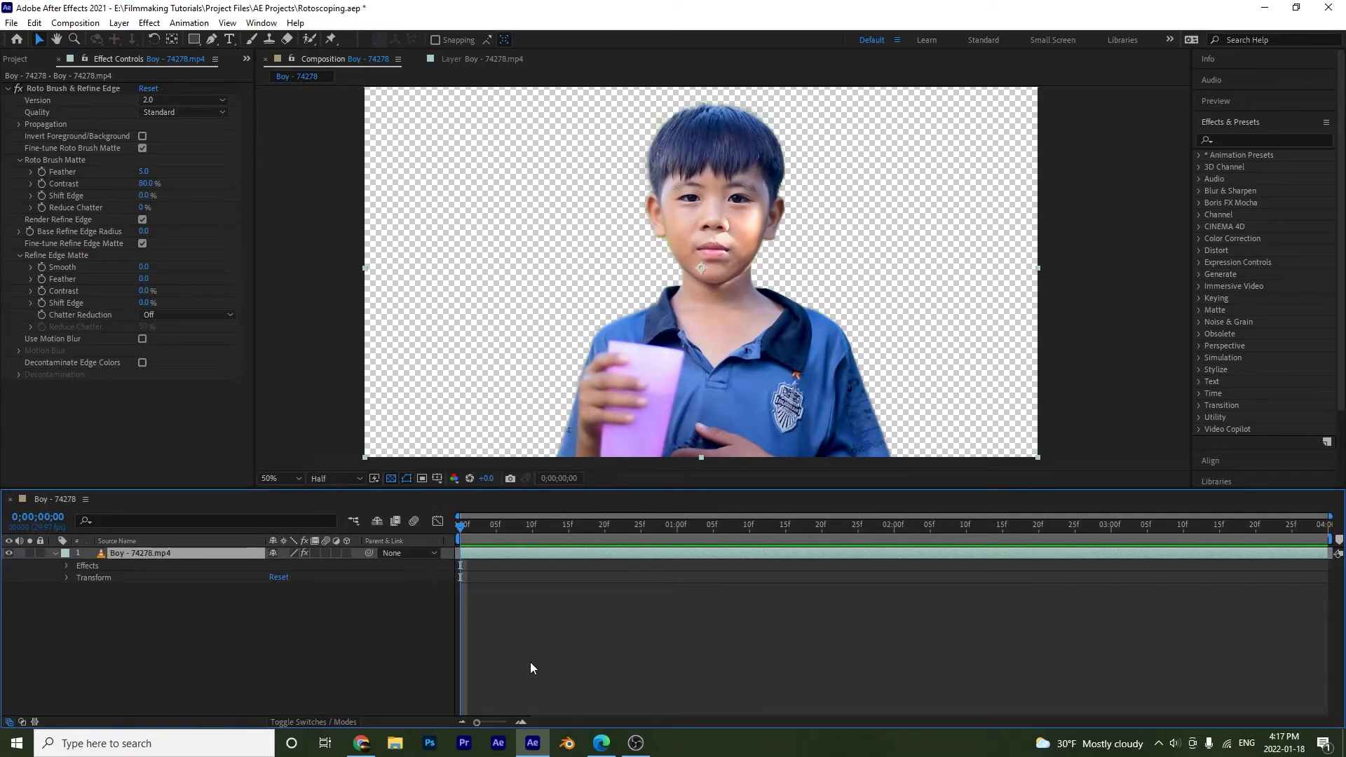
key("space")
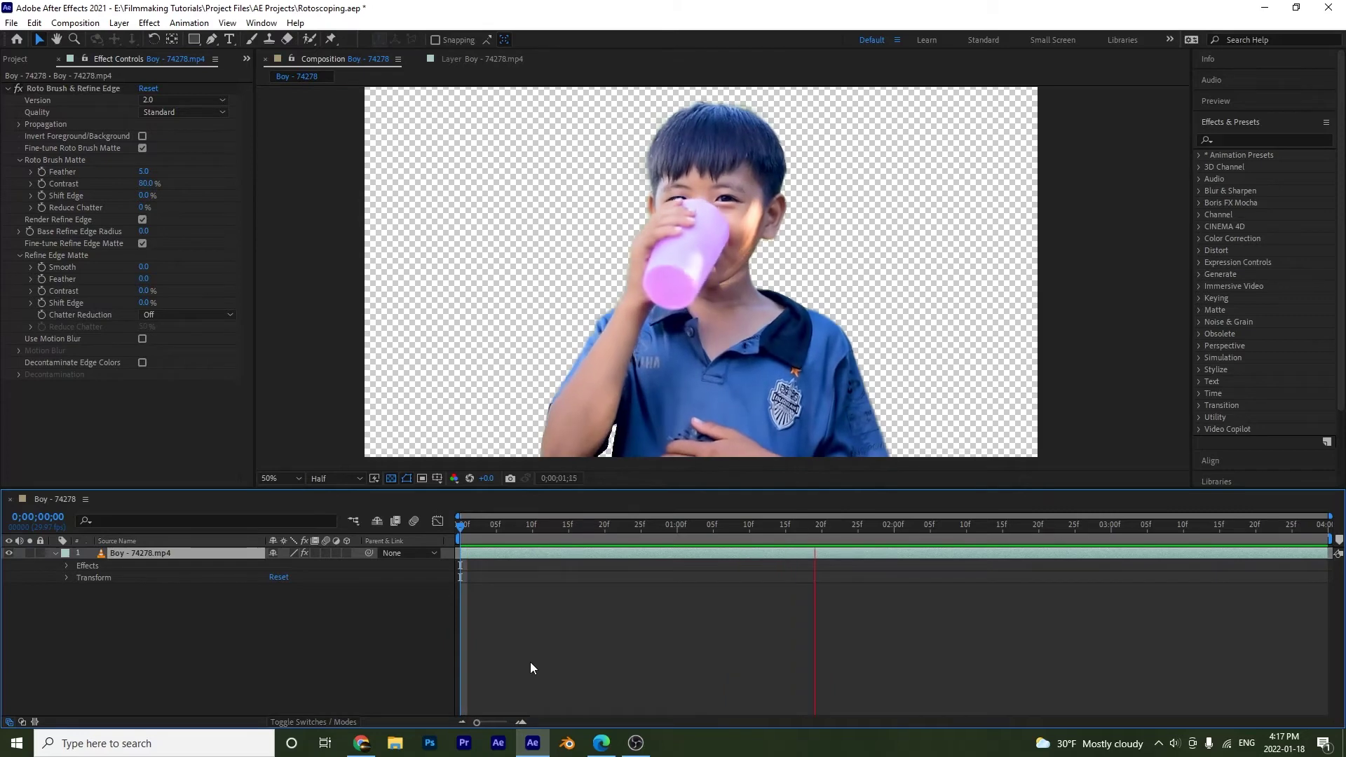
key("space")
left_click(509, 530)
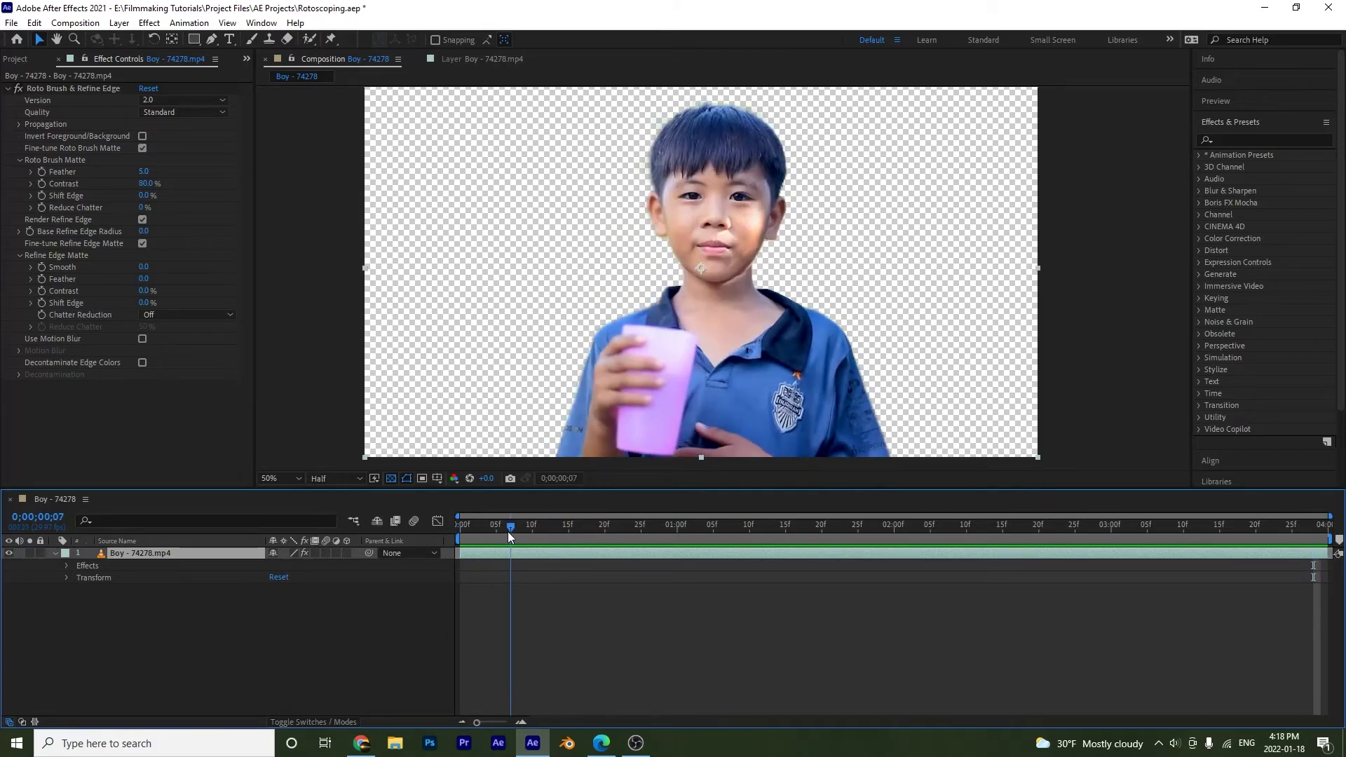
Move the playhead to frame 3 and import Nature - 38678.mp4 from the Stock Footage folder inside Filmmaking Tutorials.
left_click_drag(508, 533, 485, 533)
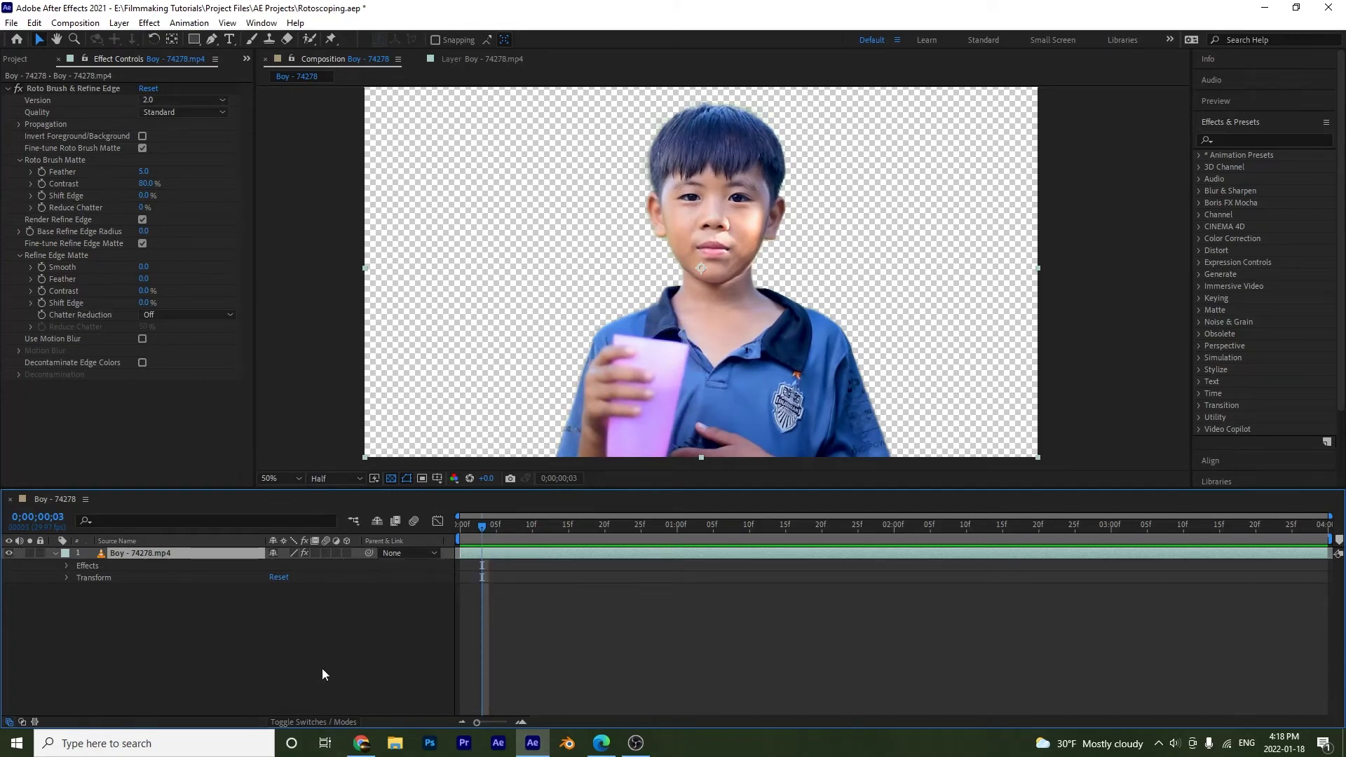
left_click(14, 60)
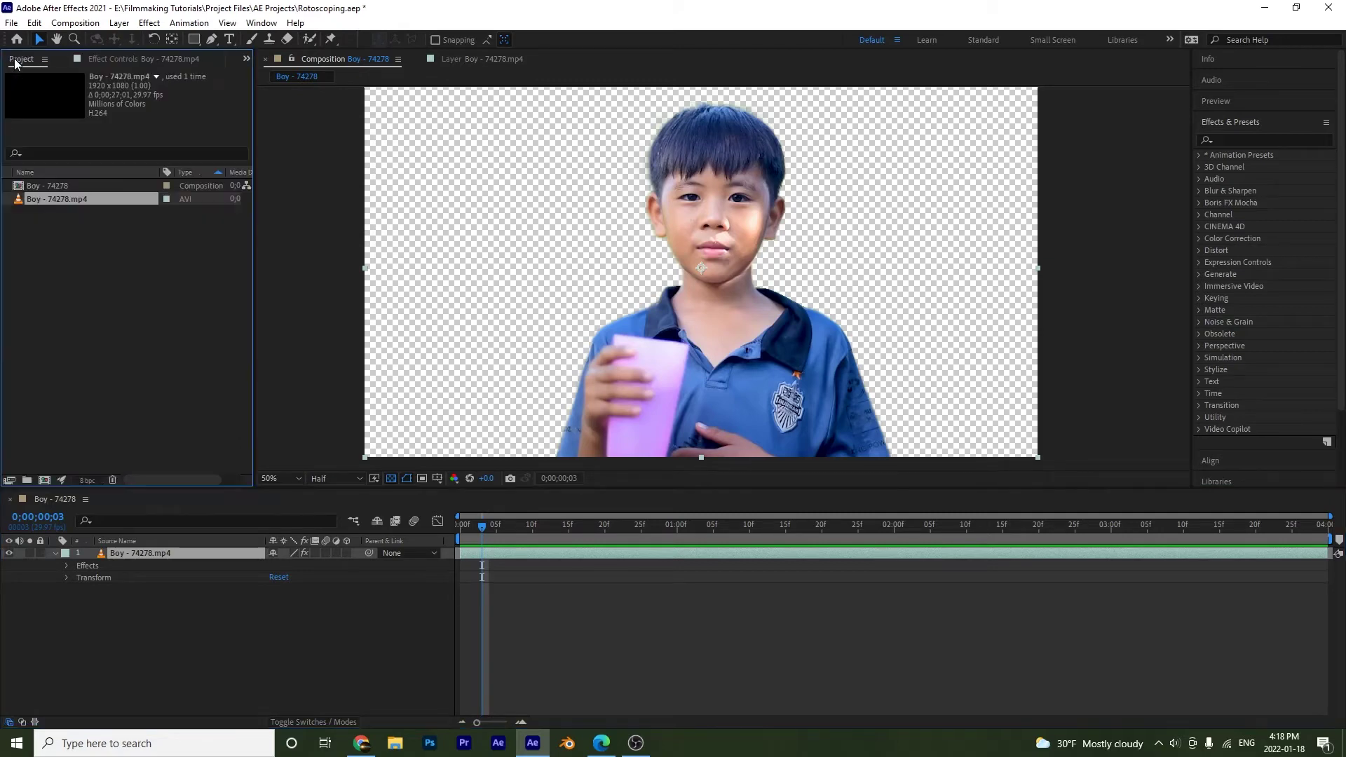
left_click(58, 222)
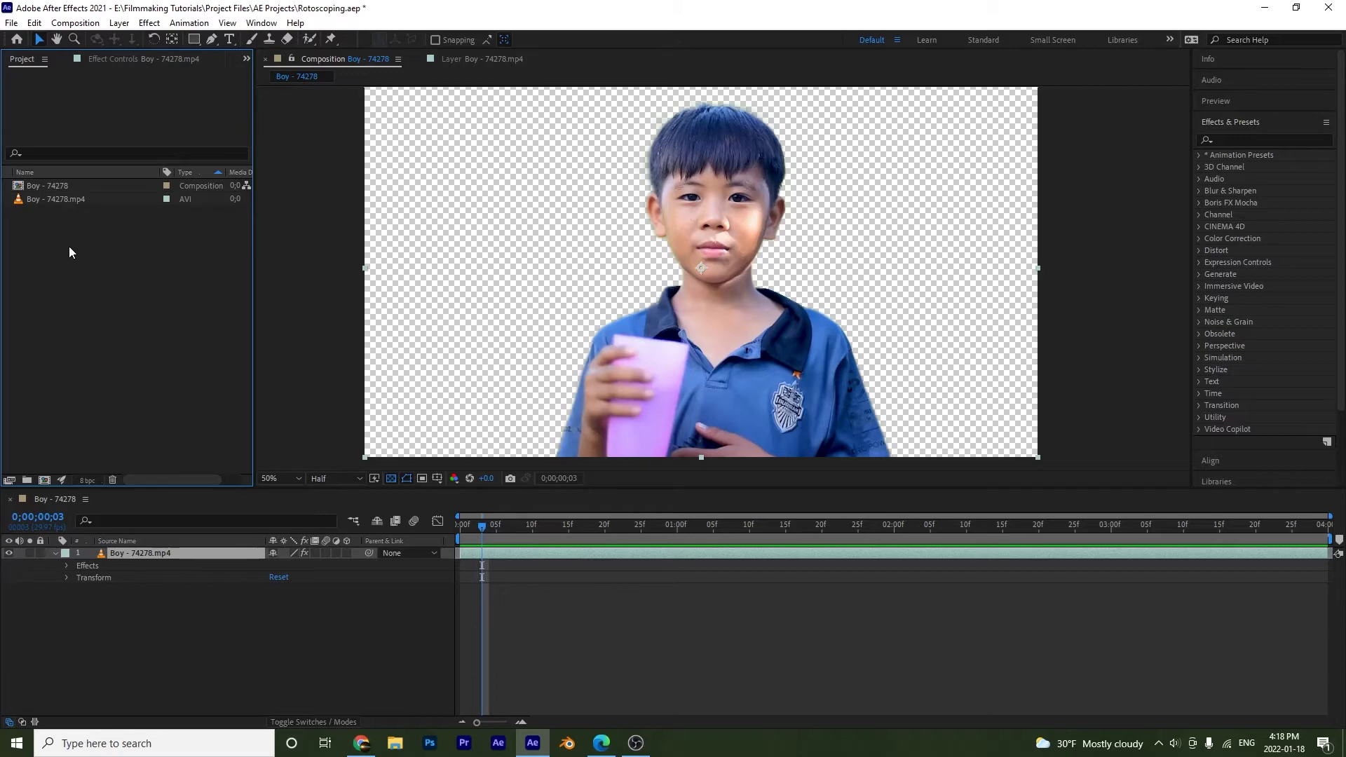
double_click(69, 251)
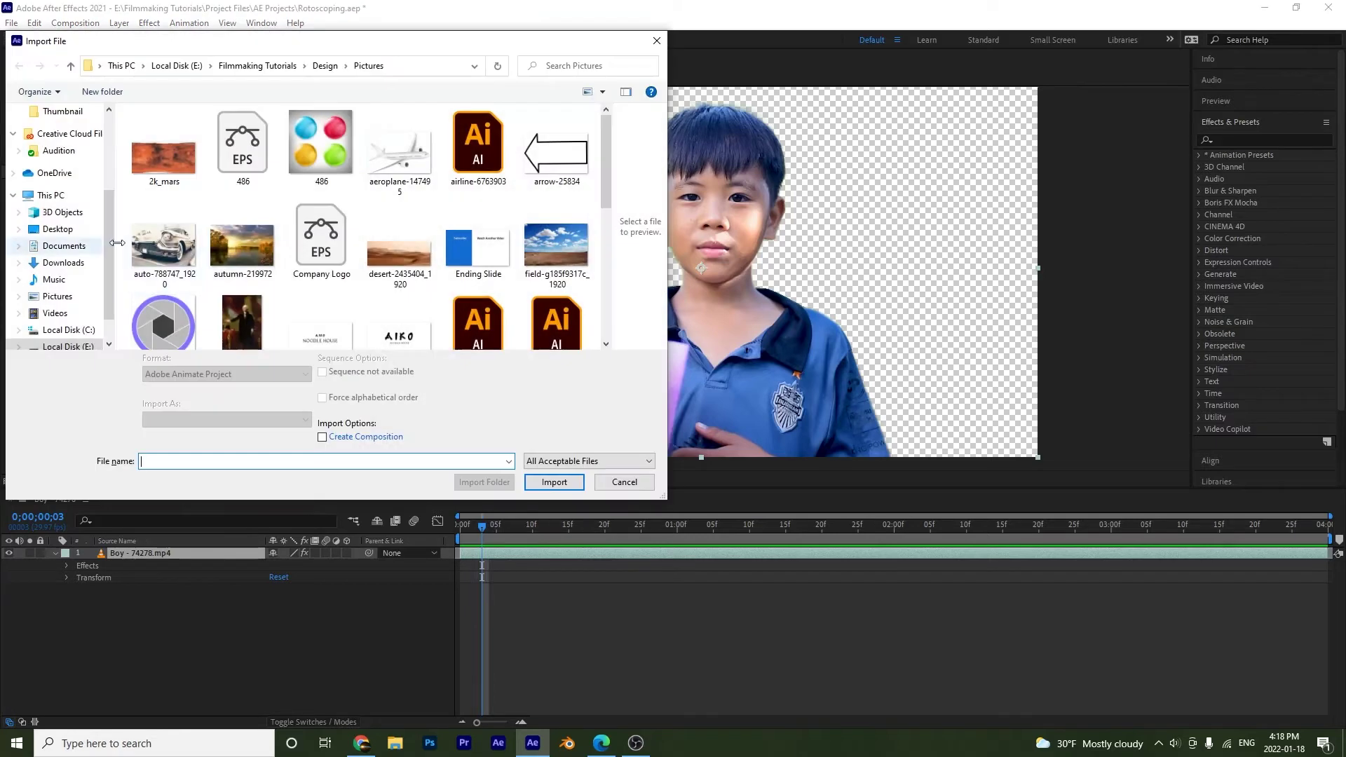
left_click(275, 70)
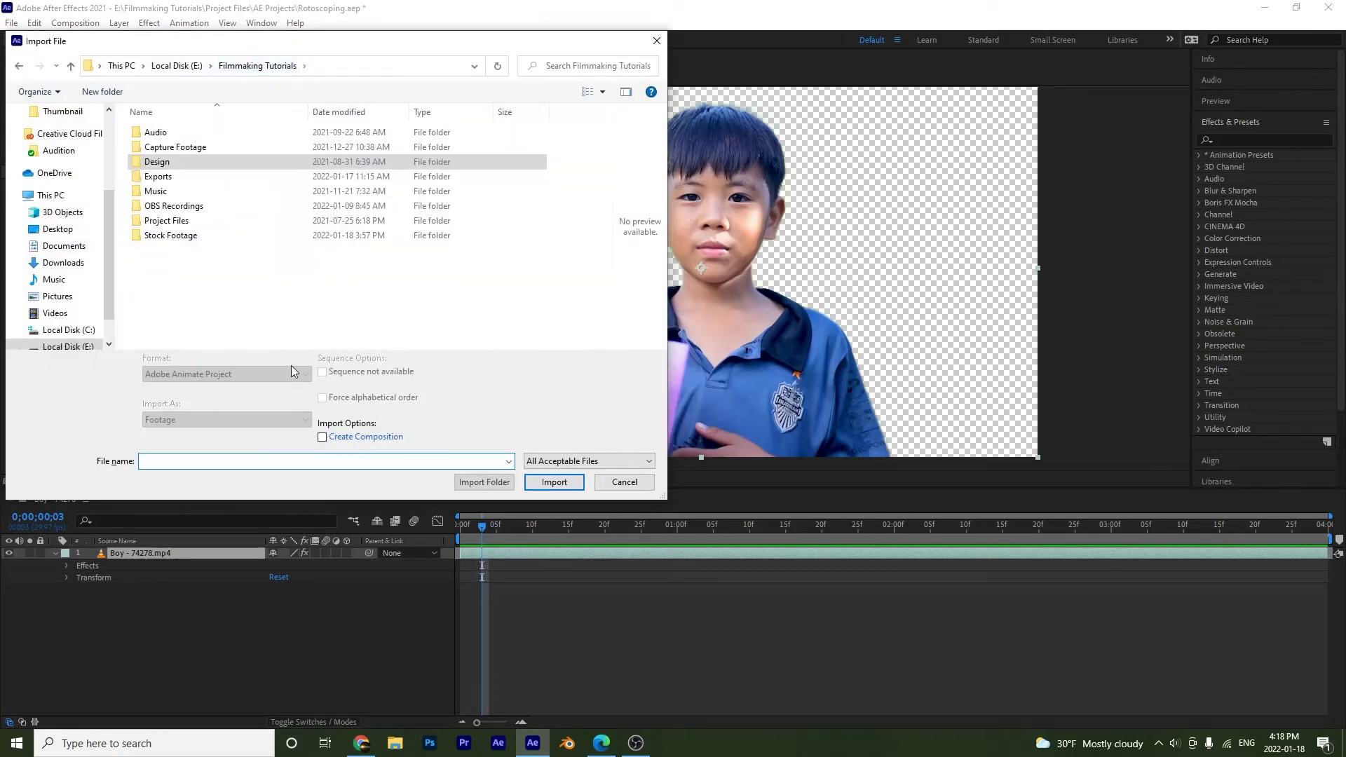
double_click(198, 238)
scroll(602, 170, "down", 2)
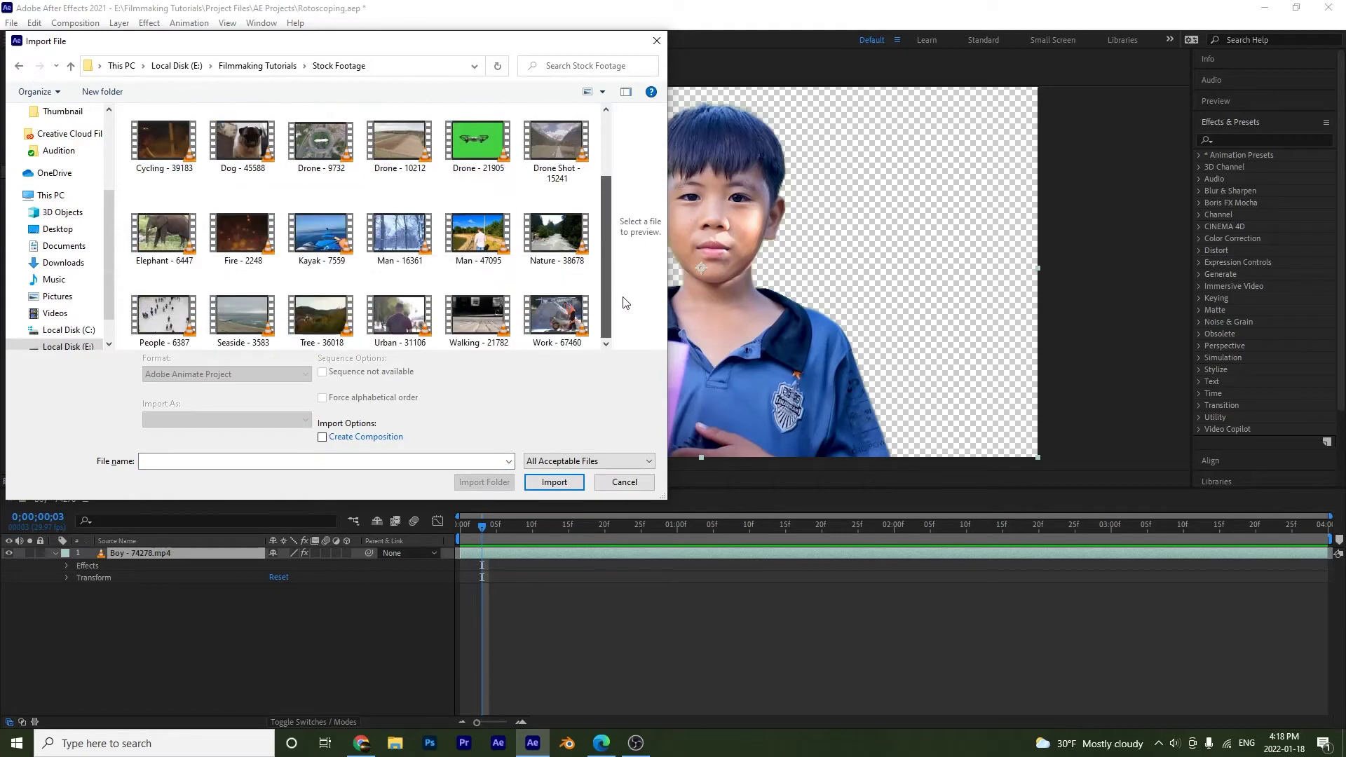
left_click(549, 241)
left_click(554, 481)
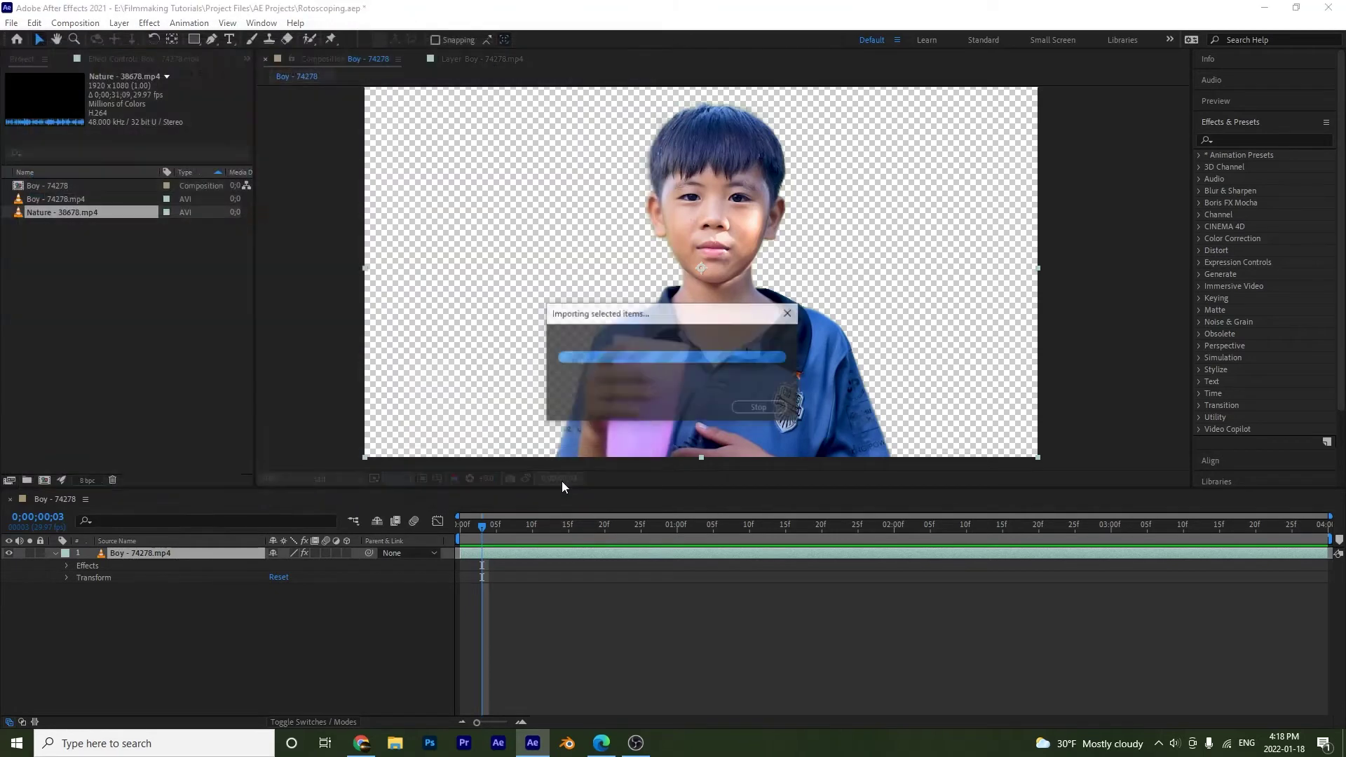
Add the Nature - 38678.mp4 clip to the composition beneath the boy layer as the new background.
left_click_drag(37, 212, 137, 611)
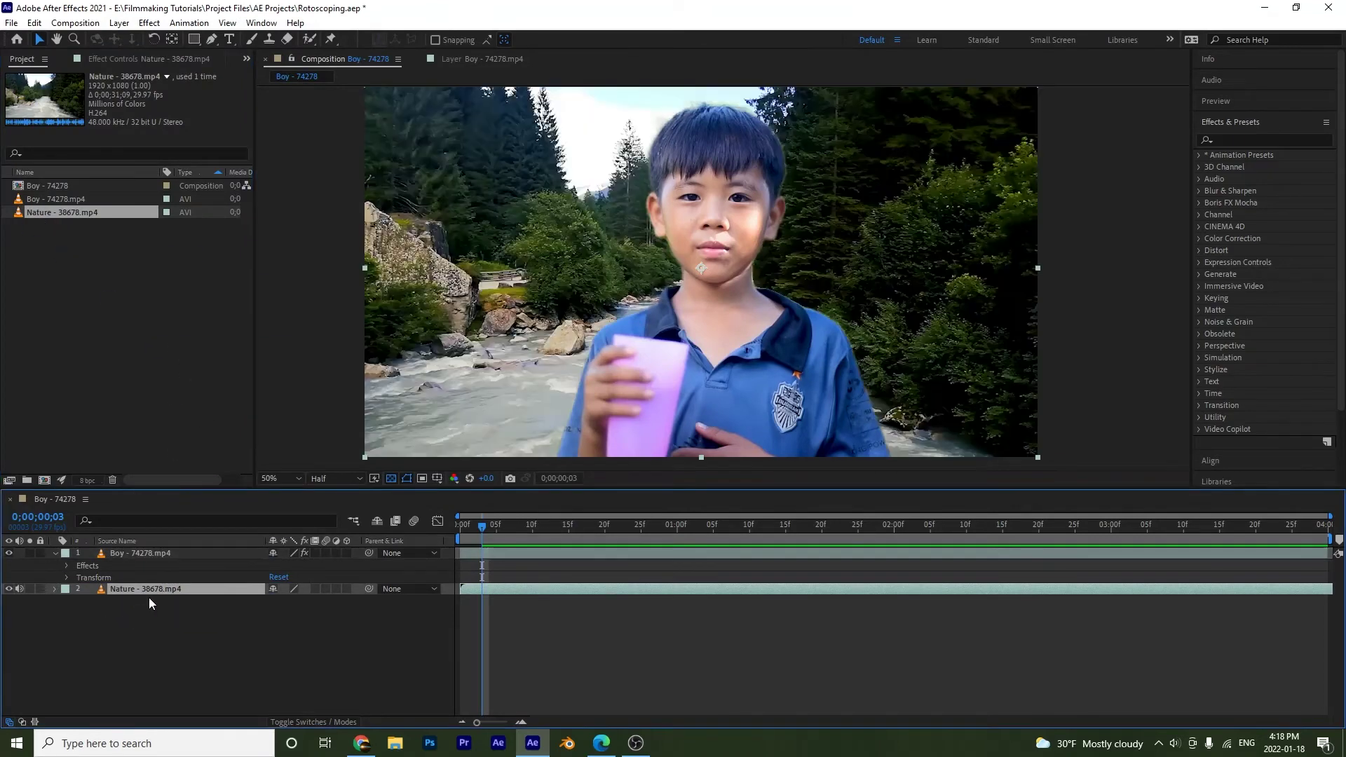
left_click(162, 578)
left_click(88, 642)
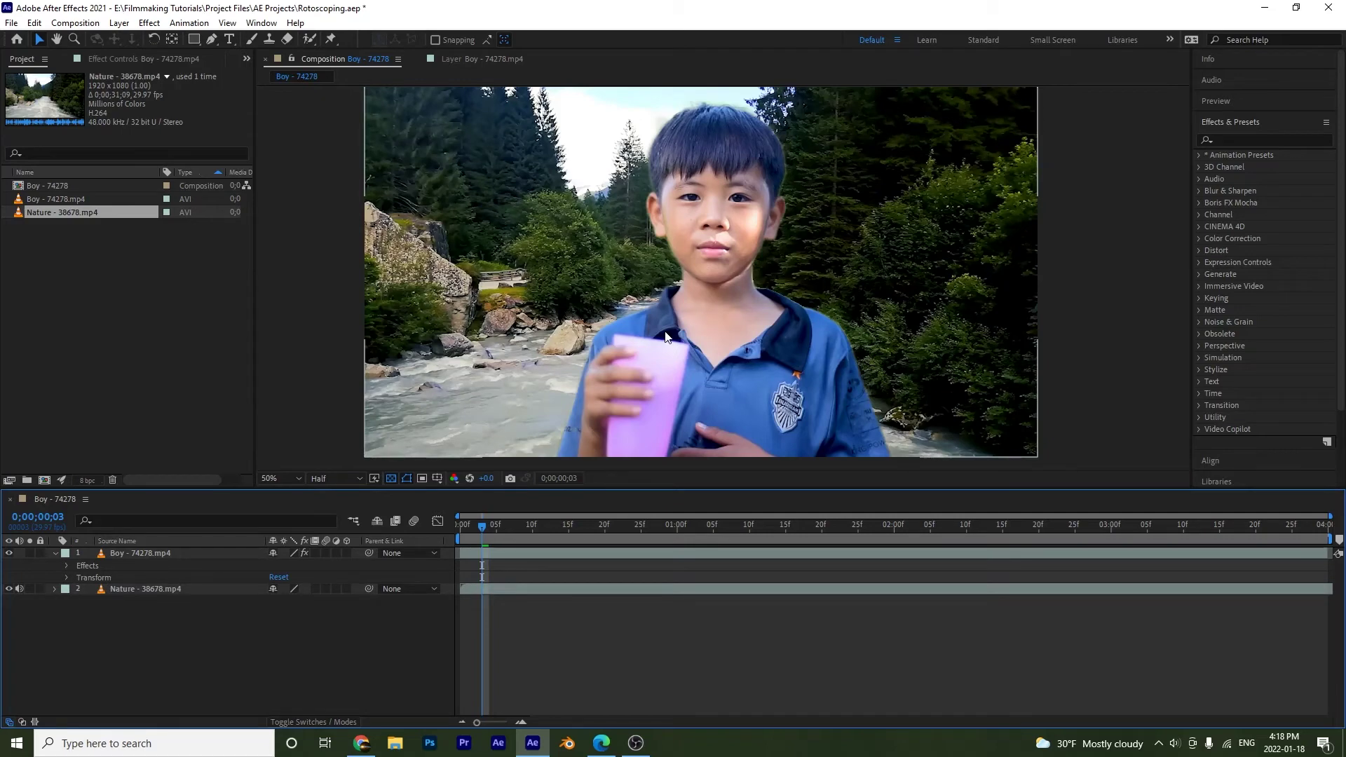
Examine the Propagation settings of the boy layer's Roto Brush & Refine Edge effect.
left_click(157, 57)
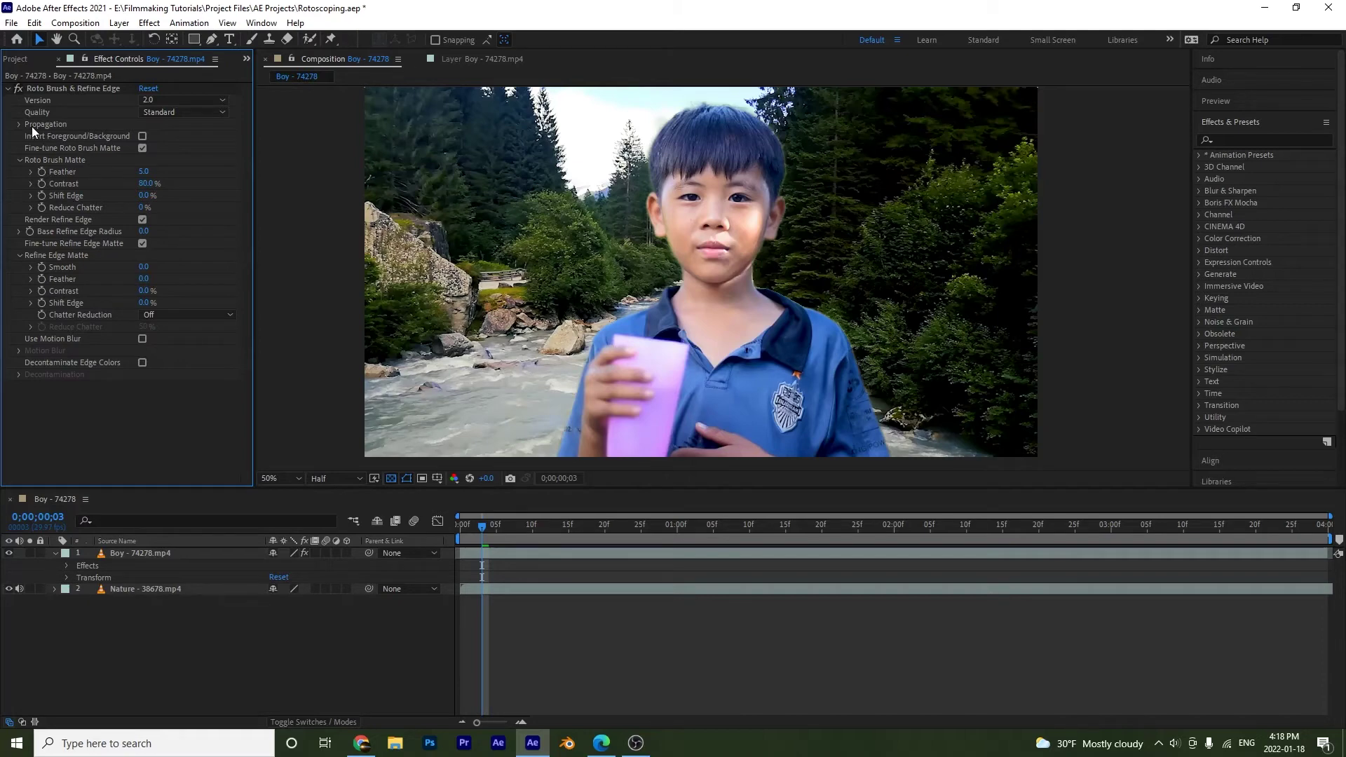
left_click(19, 125)
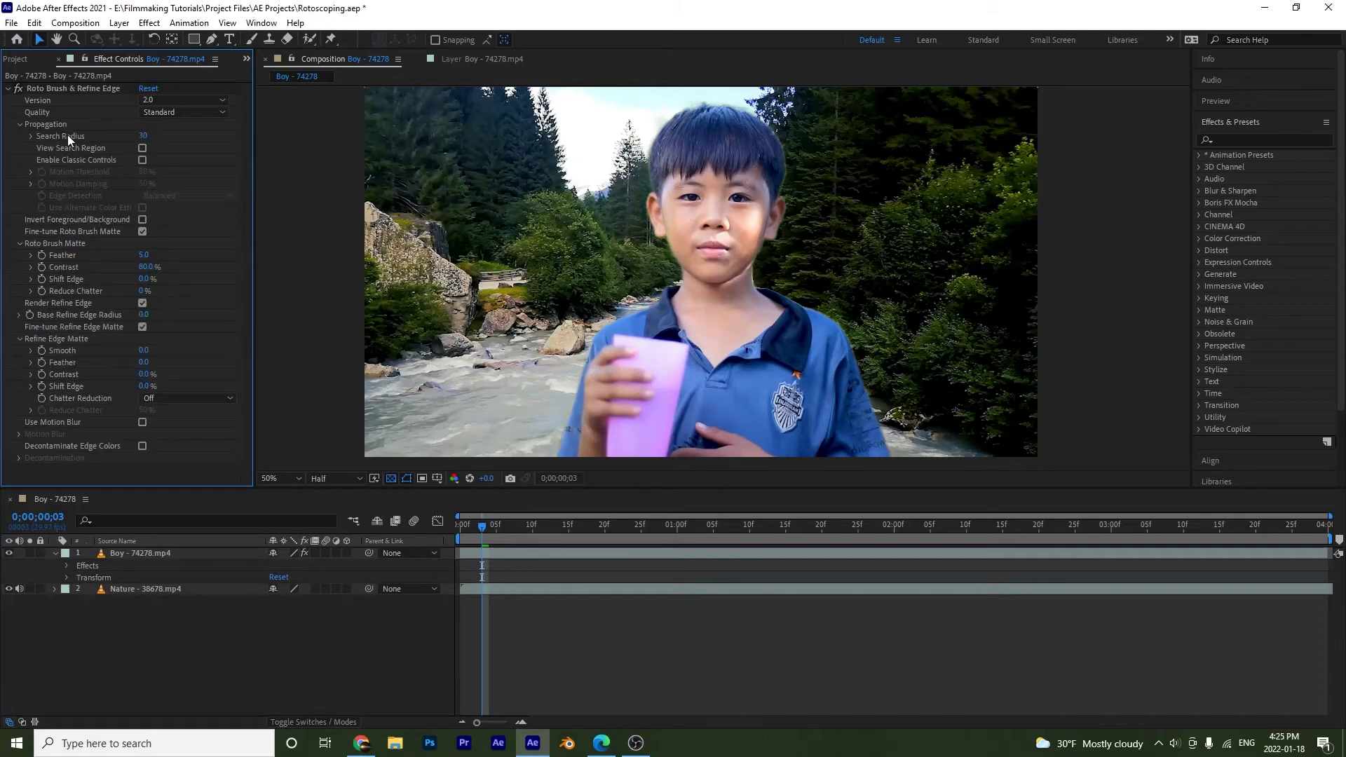
left_click(18, 125)
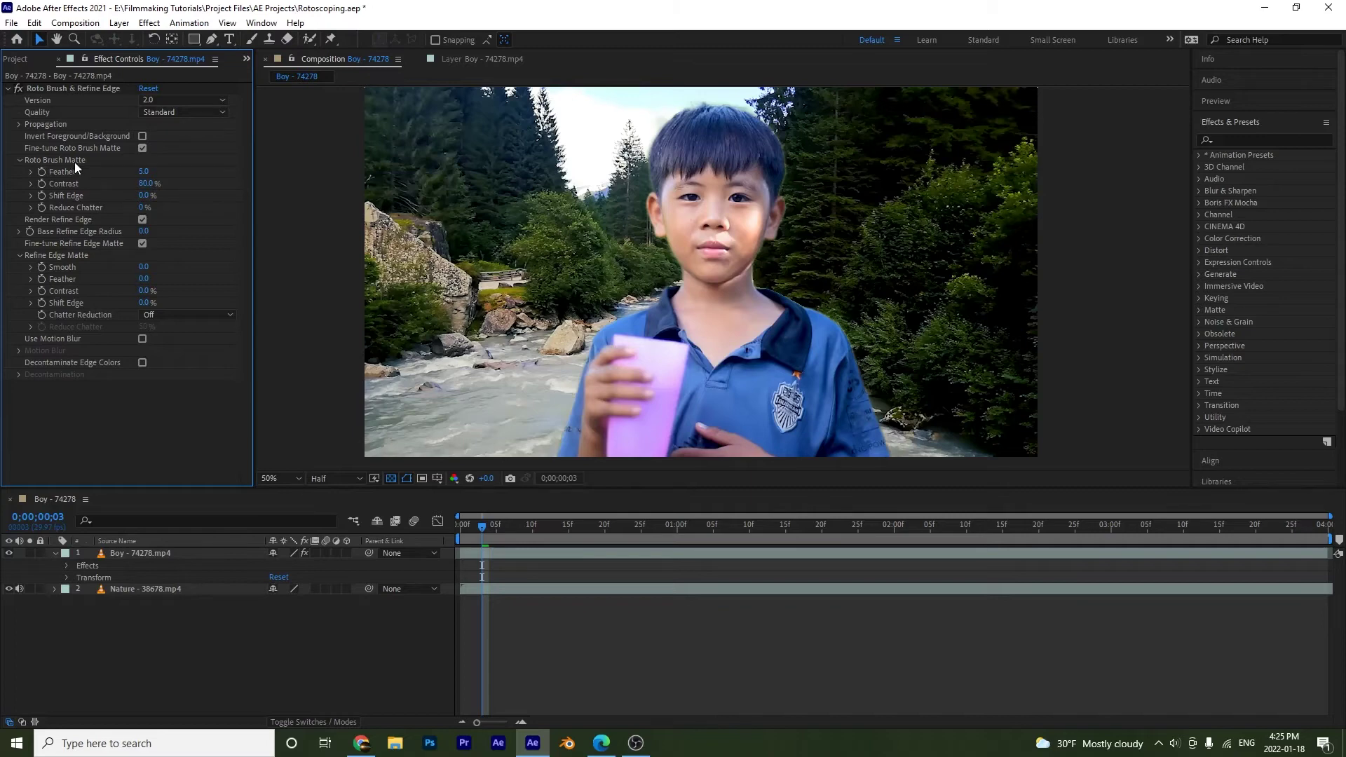
Try much larger Roto Brush Matte Feather values, up to about 112, checking the boy layer as an alpha matte and as a cutout.
left_click(455, 60)
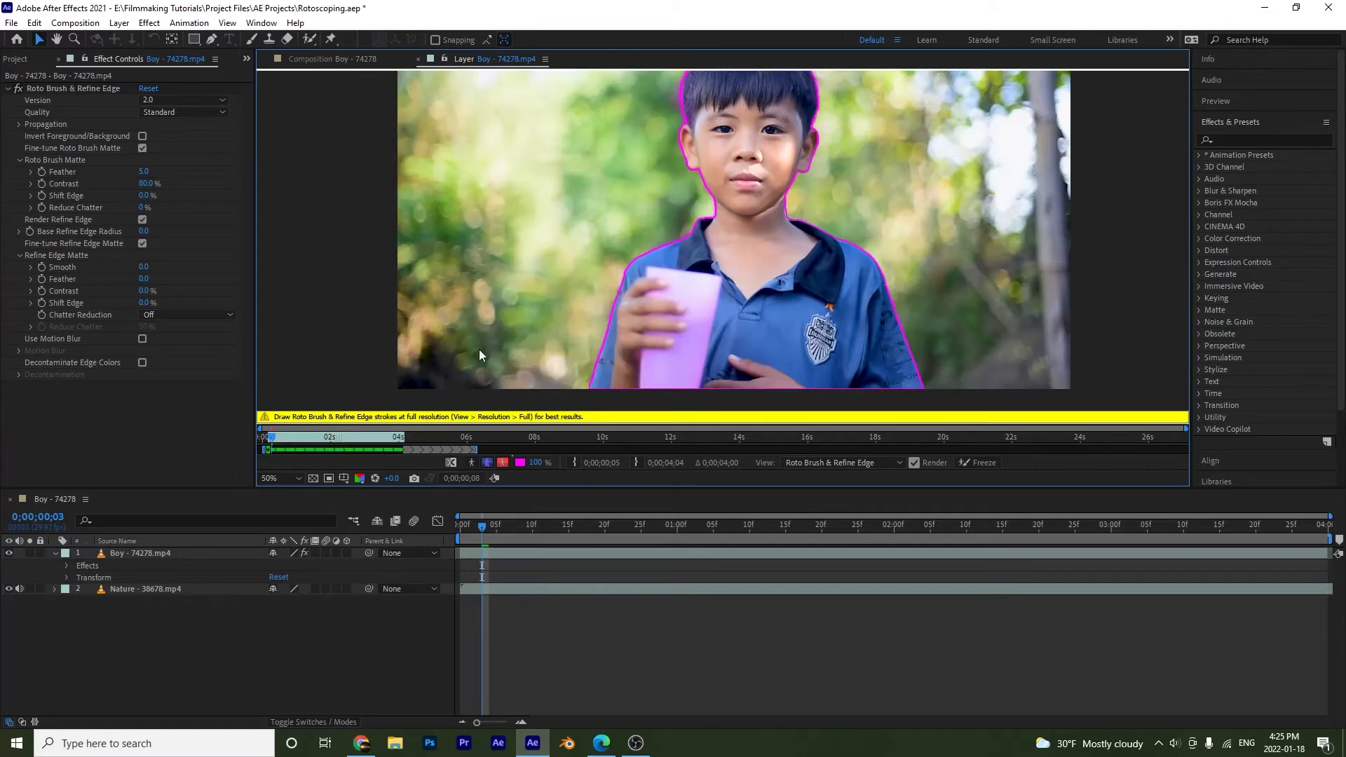
left_click(472, 463)
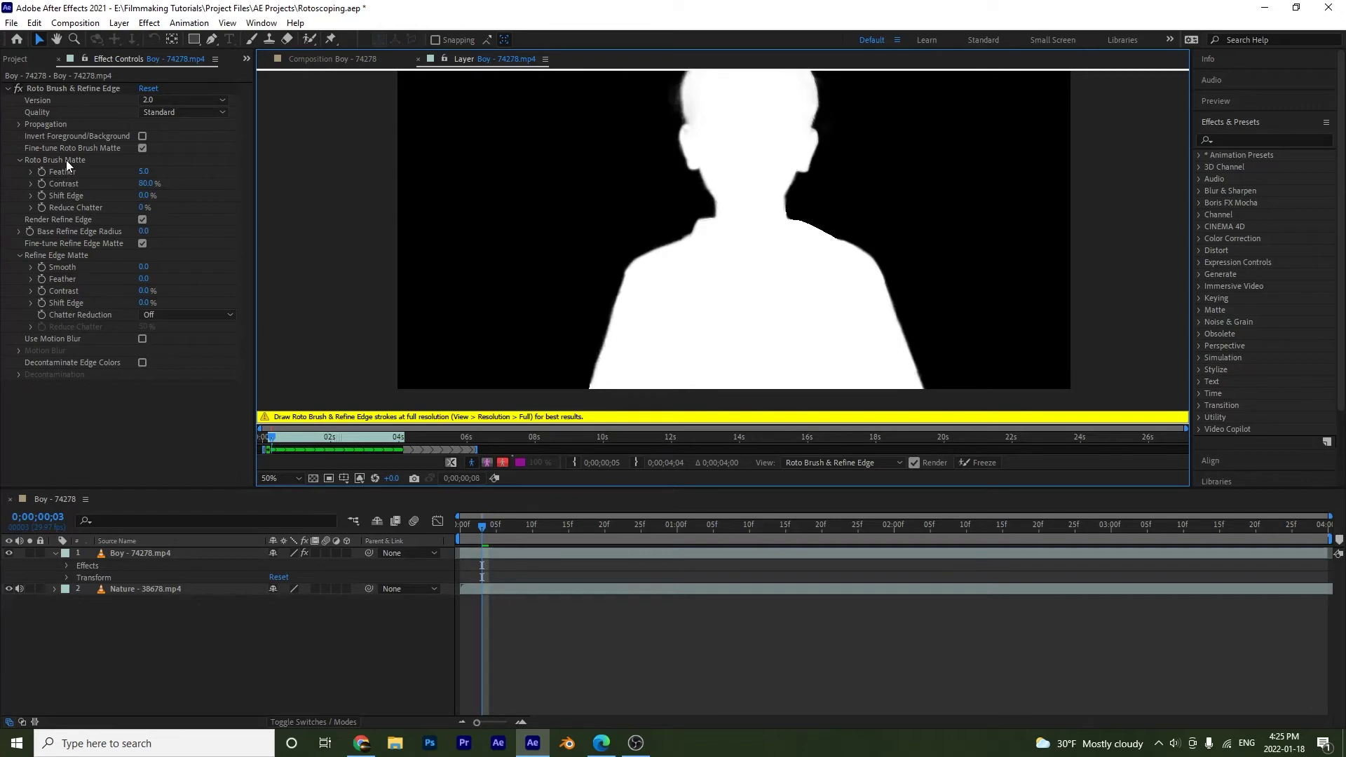
left_click(144, 172)
type("61.5")
key("Return")
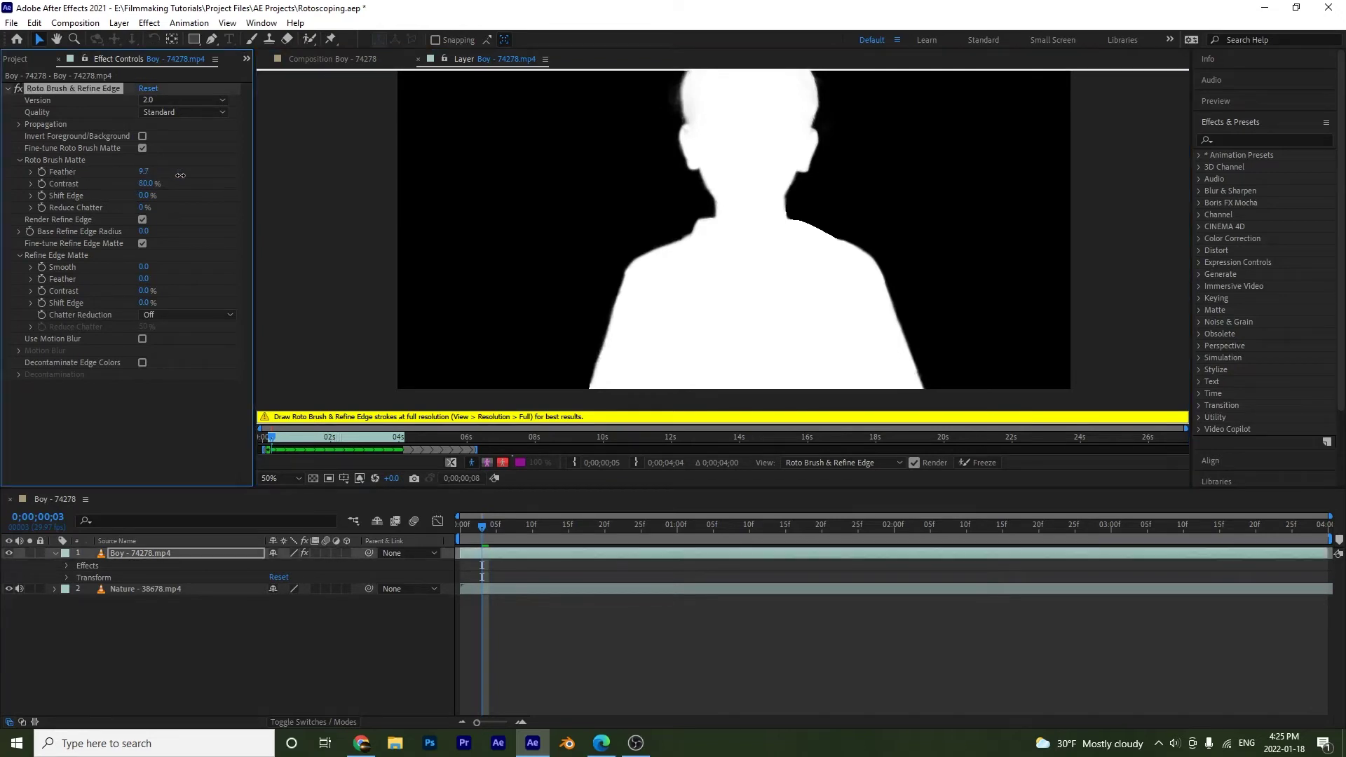
scroll(601, 204, "down", 1)
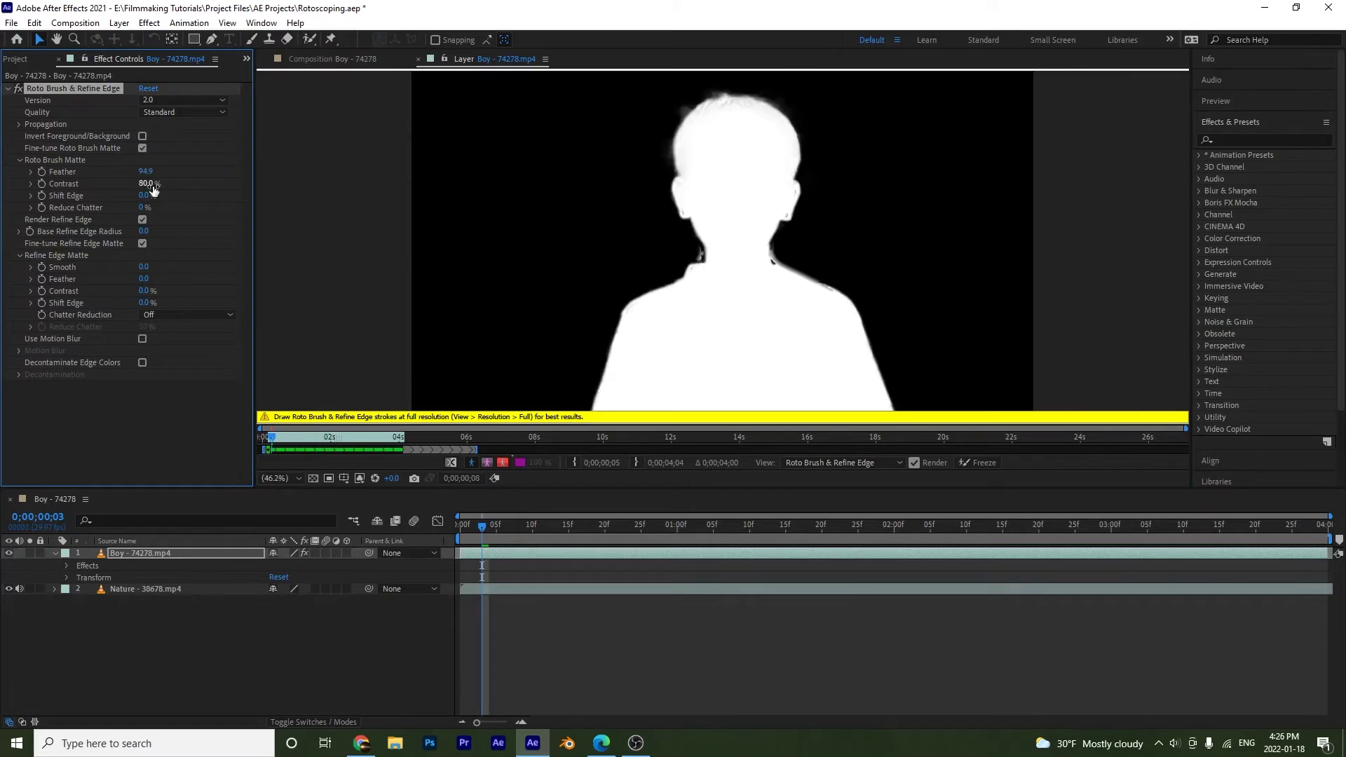
left_click_drag(152, 175, 189, 175)
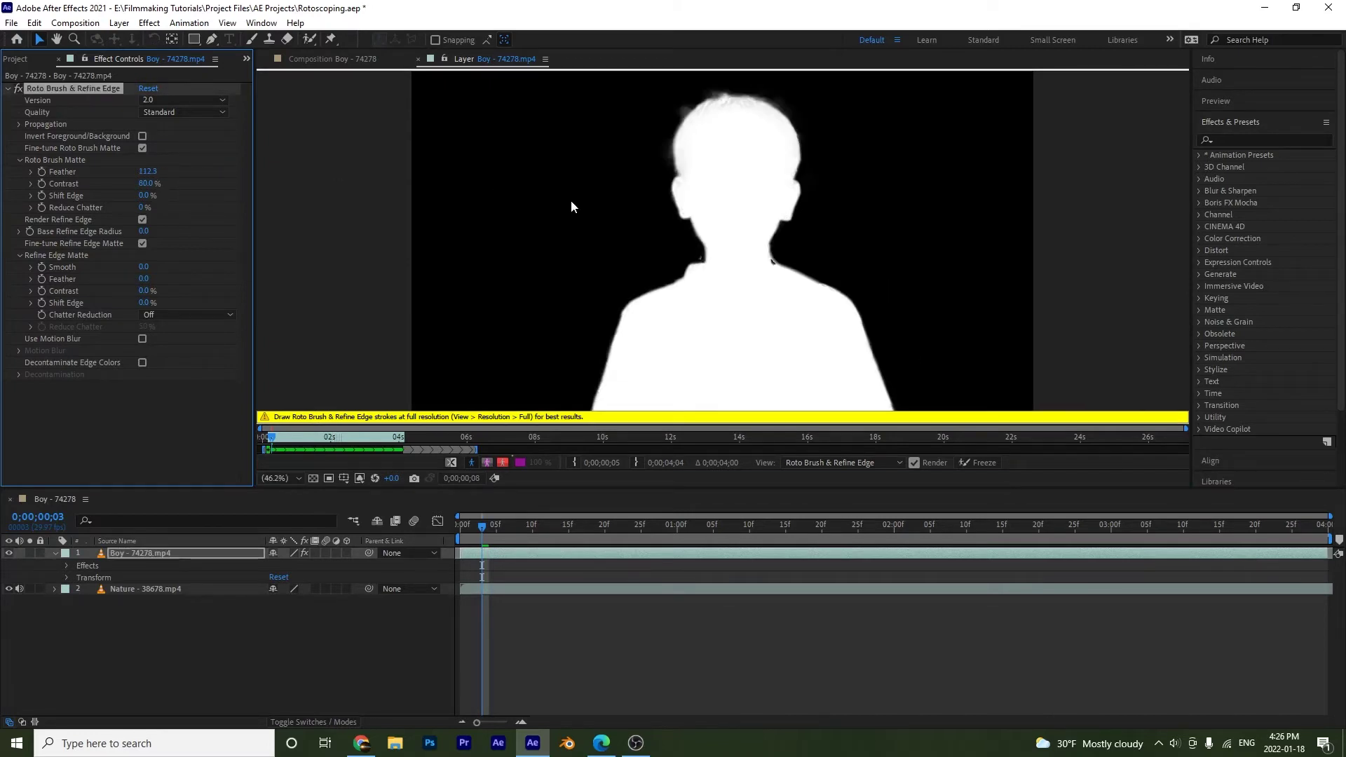
left_click_drag(161, 172, 138, 174)
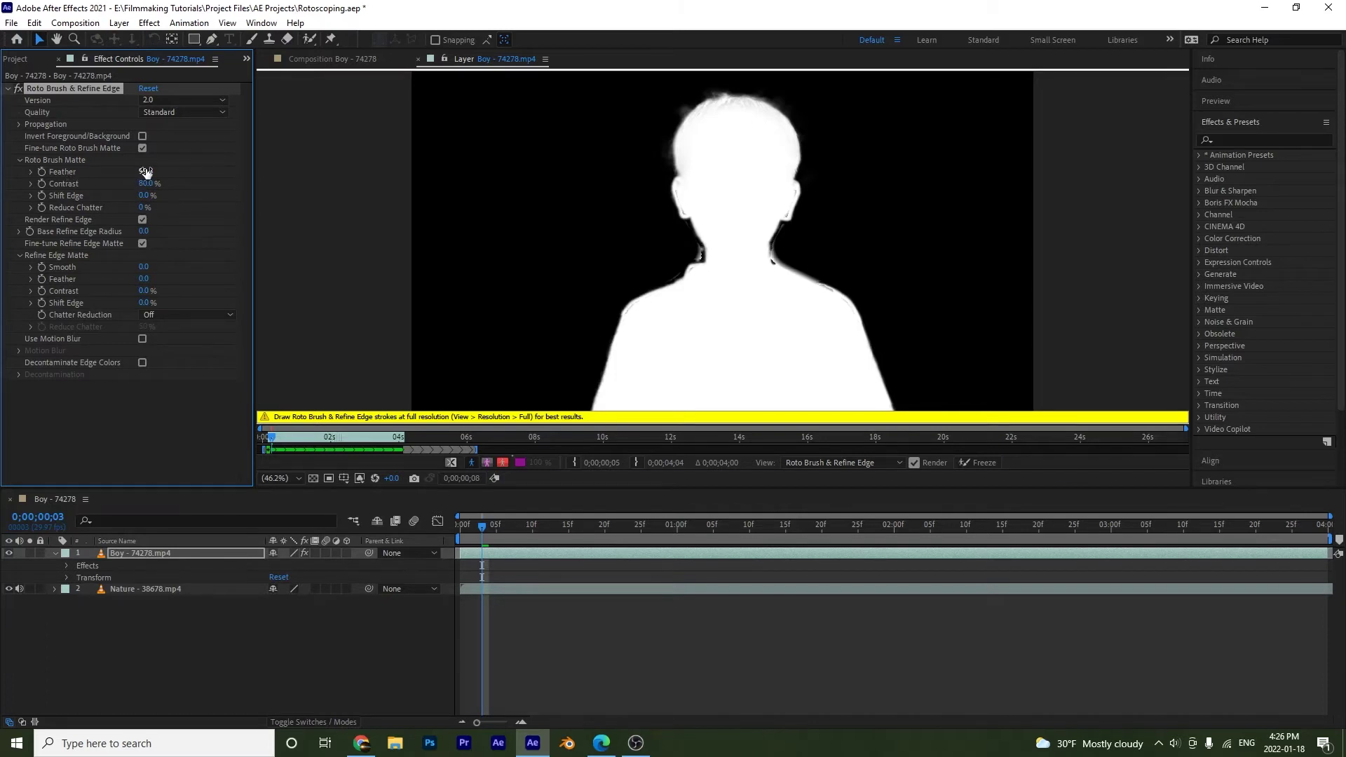
left_click_drag(146, 172, 142, 173)
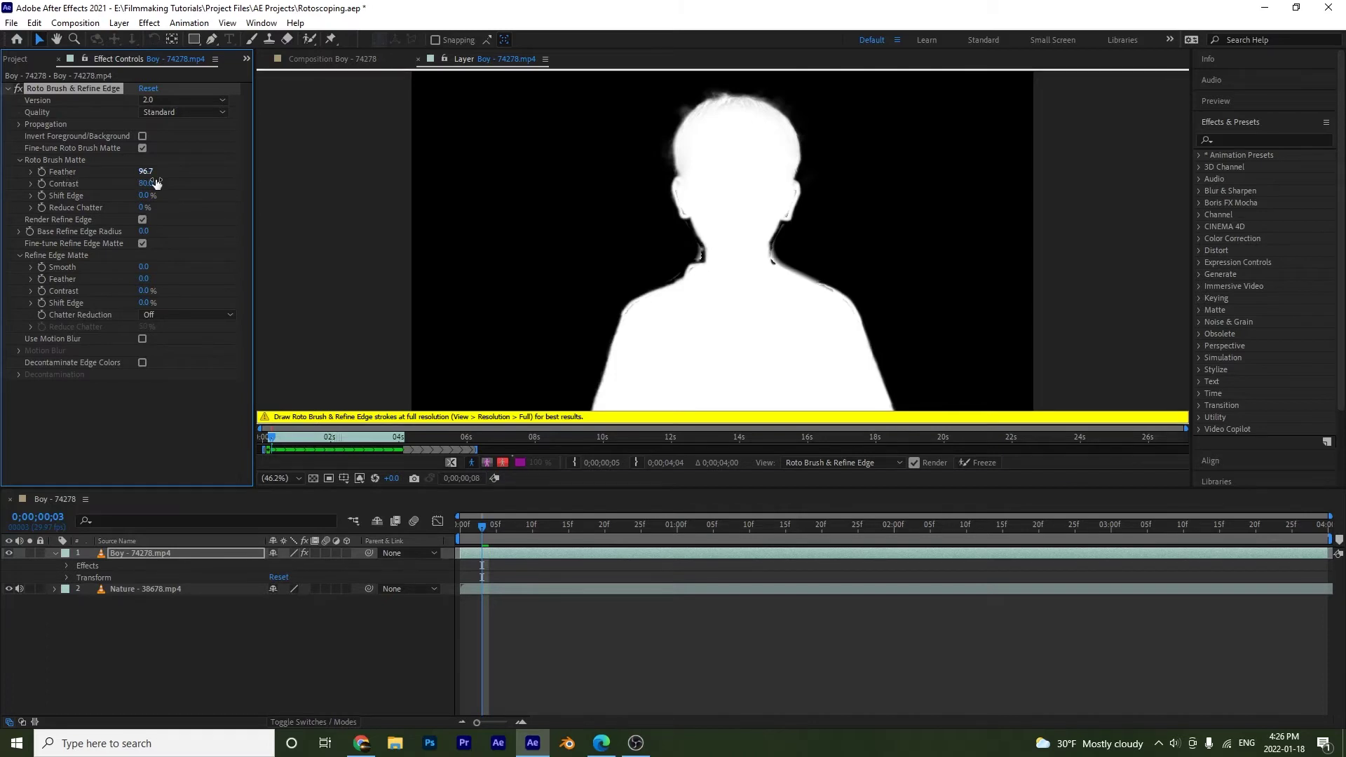
left_click(467, 463)
left_click_drag(144, 171, 56, 183)
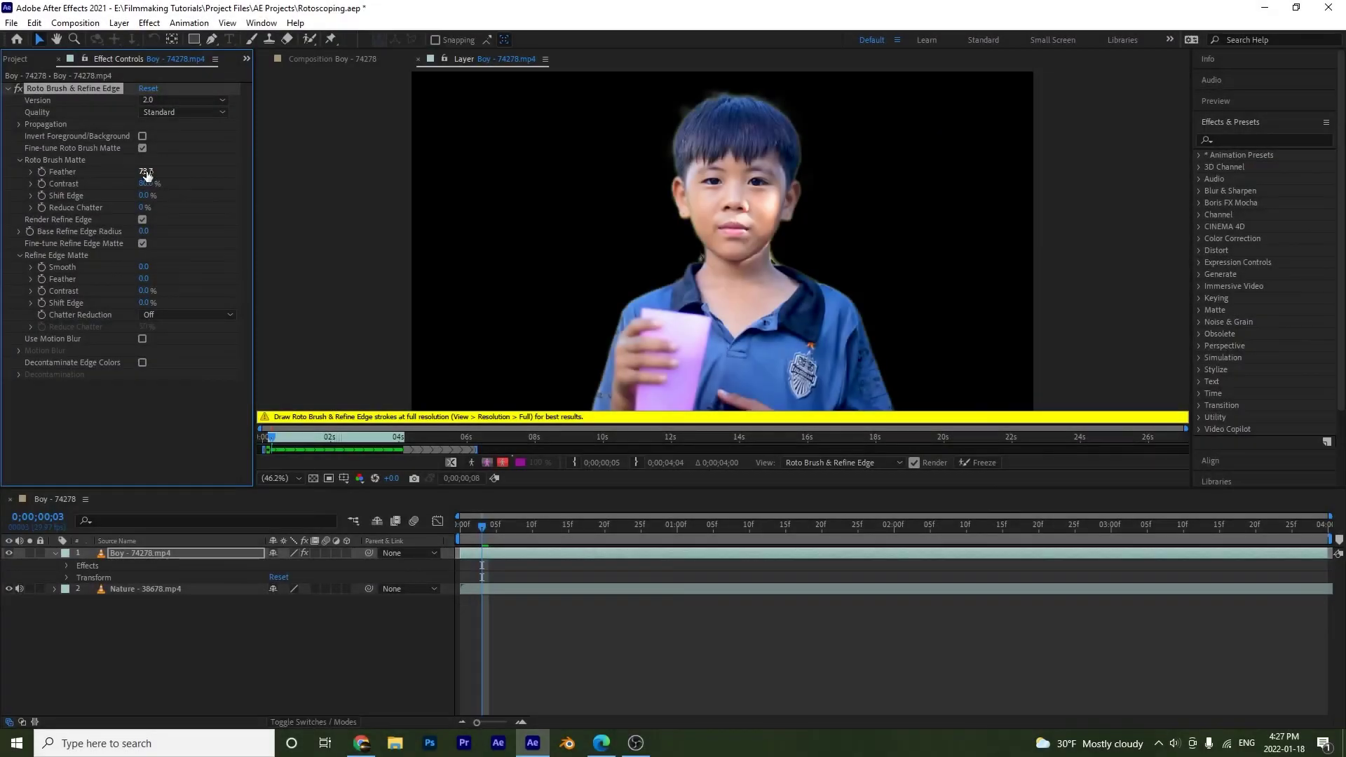
Set the Roto Brush Matte's Feather to 5 and its Contrast to 80%.
left_click(145, 172)
type("5")
key("Return")
left_click(152, 183)
type("80")
key("Return")
Contract the Roto Brush Matte with a Shift Edge of -59% and set its Feather to 8.
left_click_drag(146, 197, 123, 198)
left_click_drag(149, 196, 141, 200)
left_click(141, 172)
type("8")
key("Return")
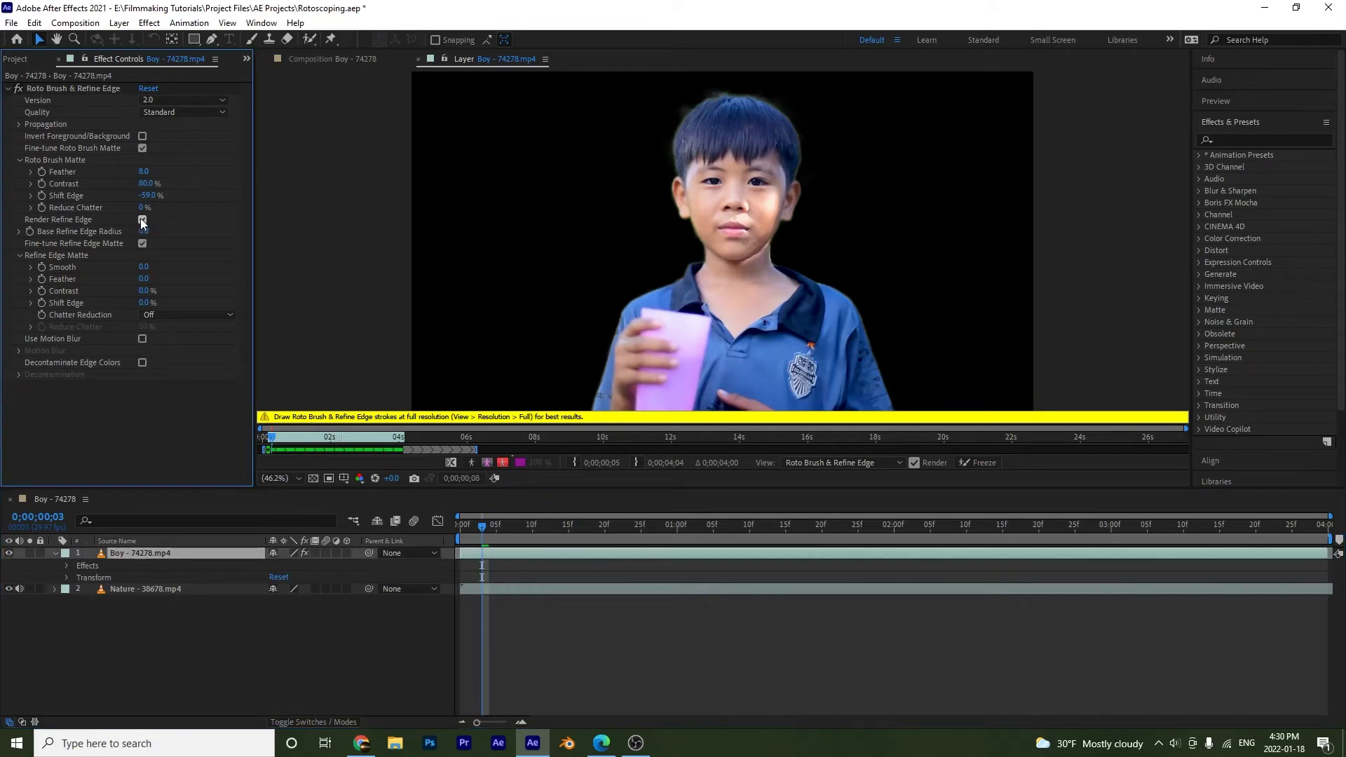
Compare the cutout with Render Refine Edge disabled and enabled, leaving it enabled.
left_click(142, 220)
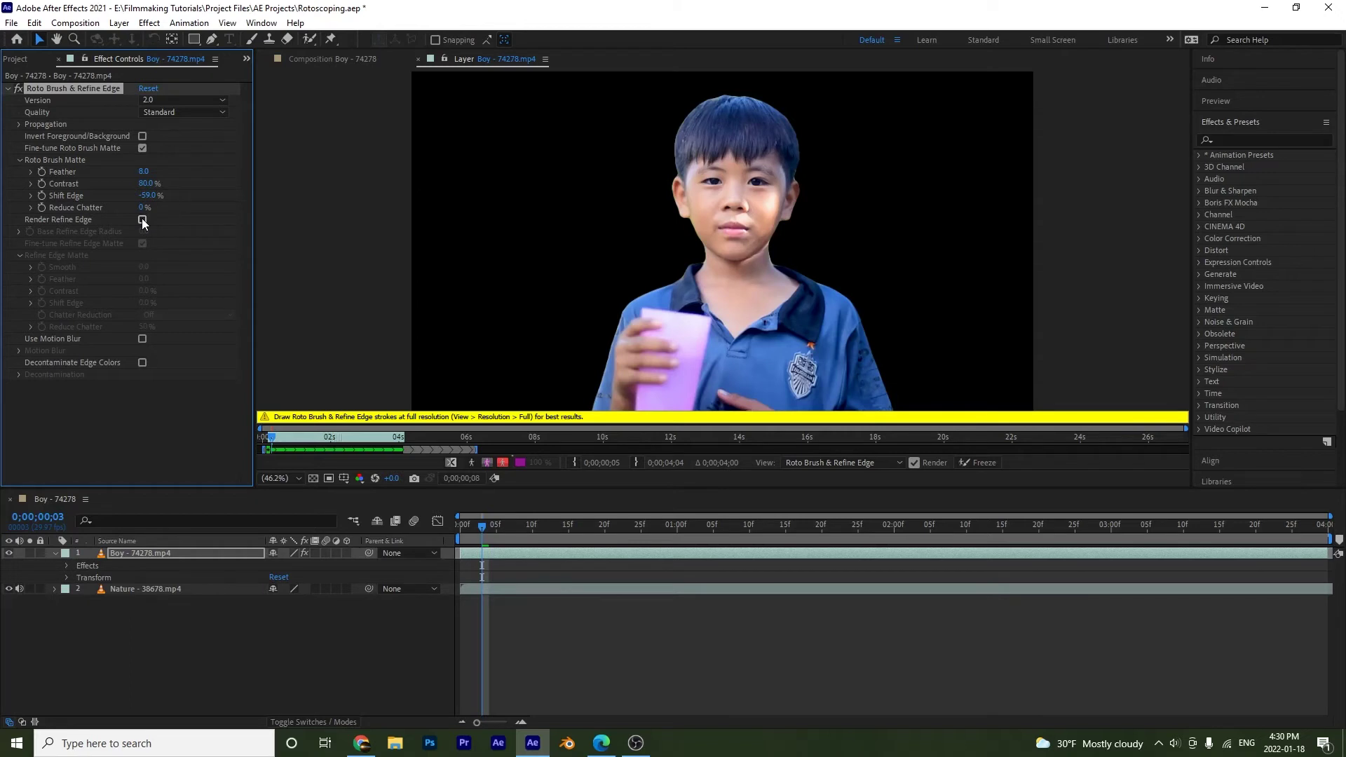
left_click(143, 220)
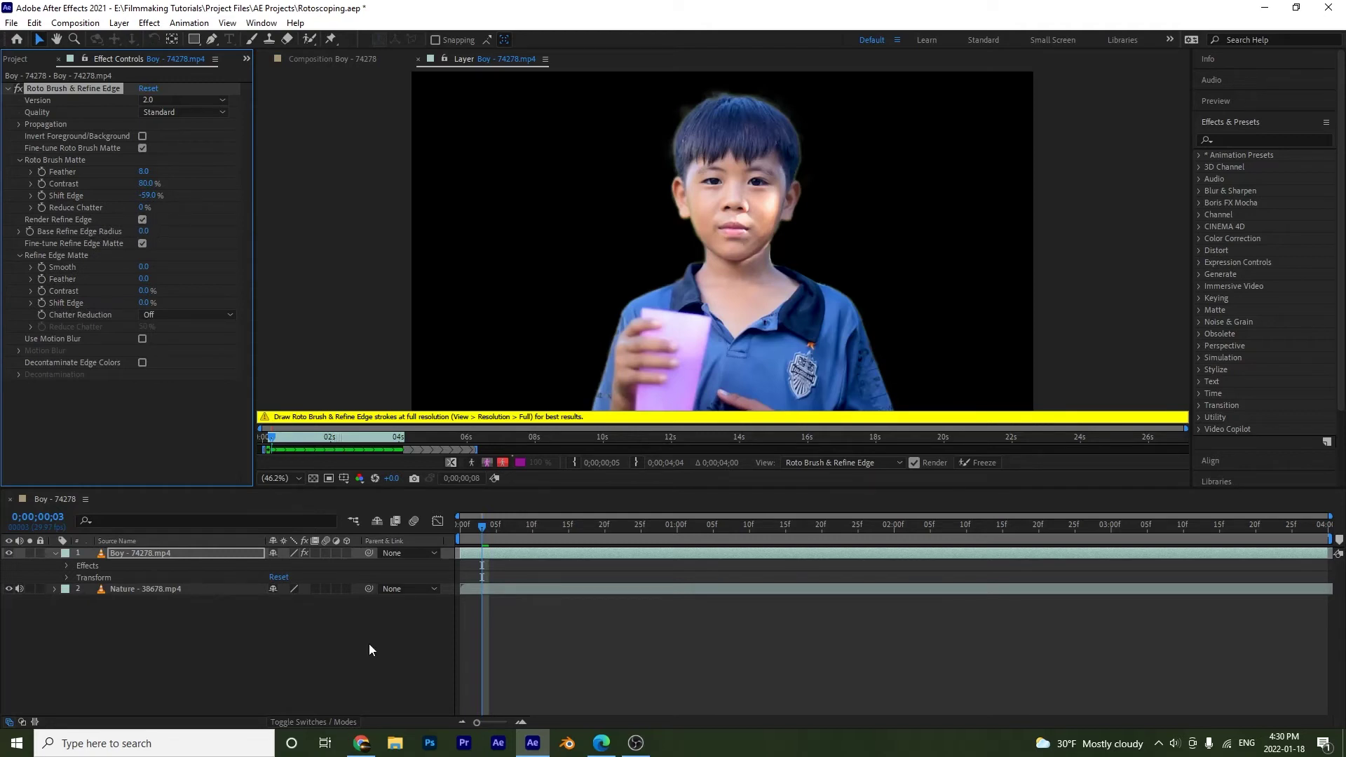
Test Base Refine Edge Radius values such as 20.2 in the Refine Edge X-ray view, reset the radius to 0, and leave the X-ray view.
left_click(449, 462)
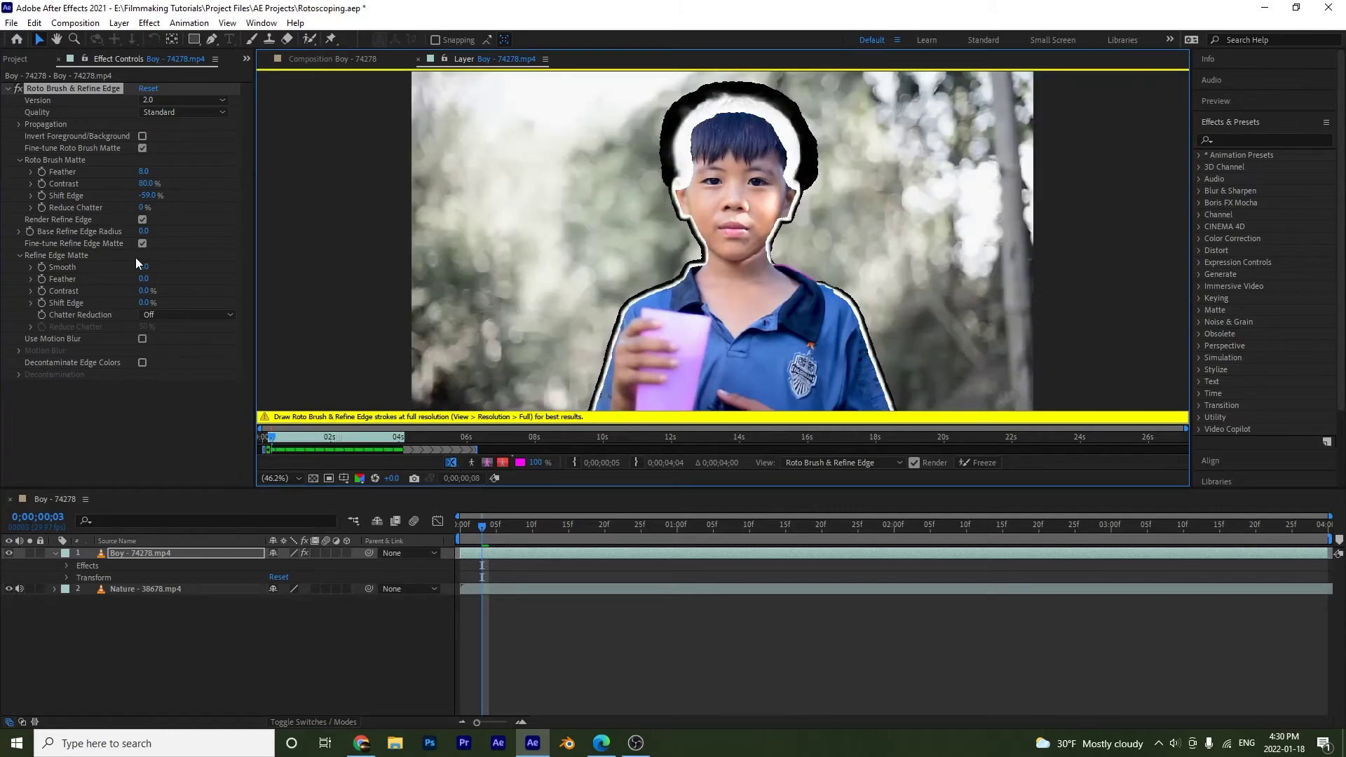
left_click_drag(143, 231, 224, 237)
left_click_drag(144, 231, 183, 239)
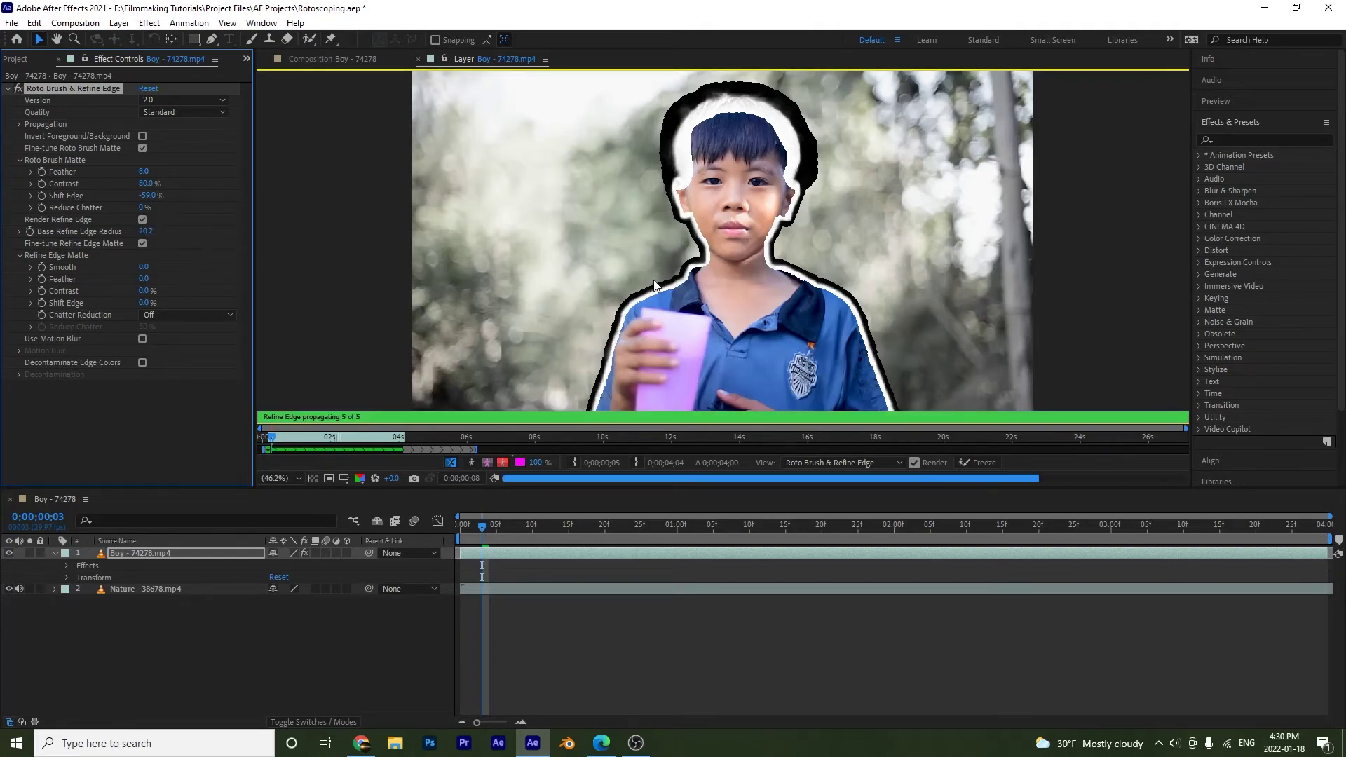
left_click(145, 231)
type("0")
key("Return")
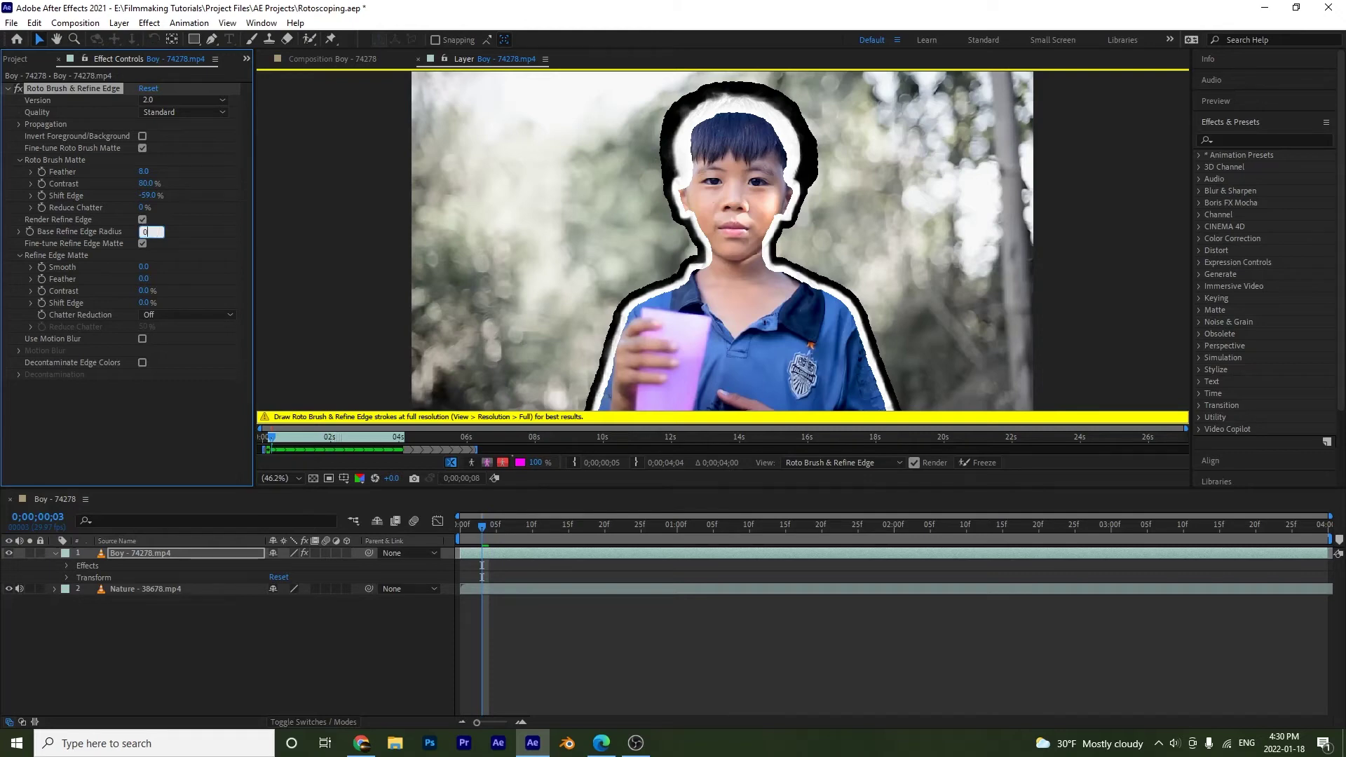
left_click(453, 464)
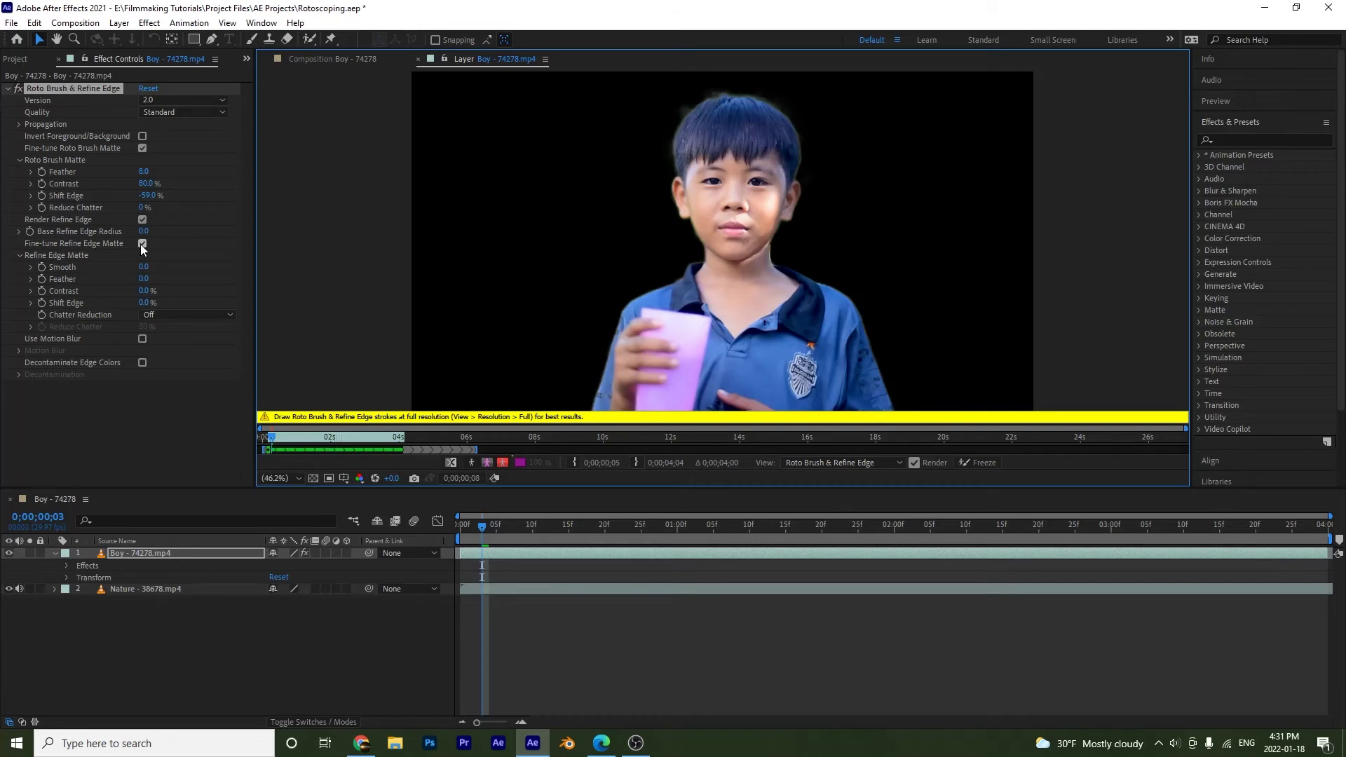
Try Refine Edge Matte adjustments with Smooth at 1.7 and Feather at 2.2, return Smooth to 0, and bring Shift Edge to -10%.
left_click(75, 255)
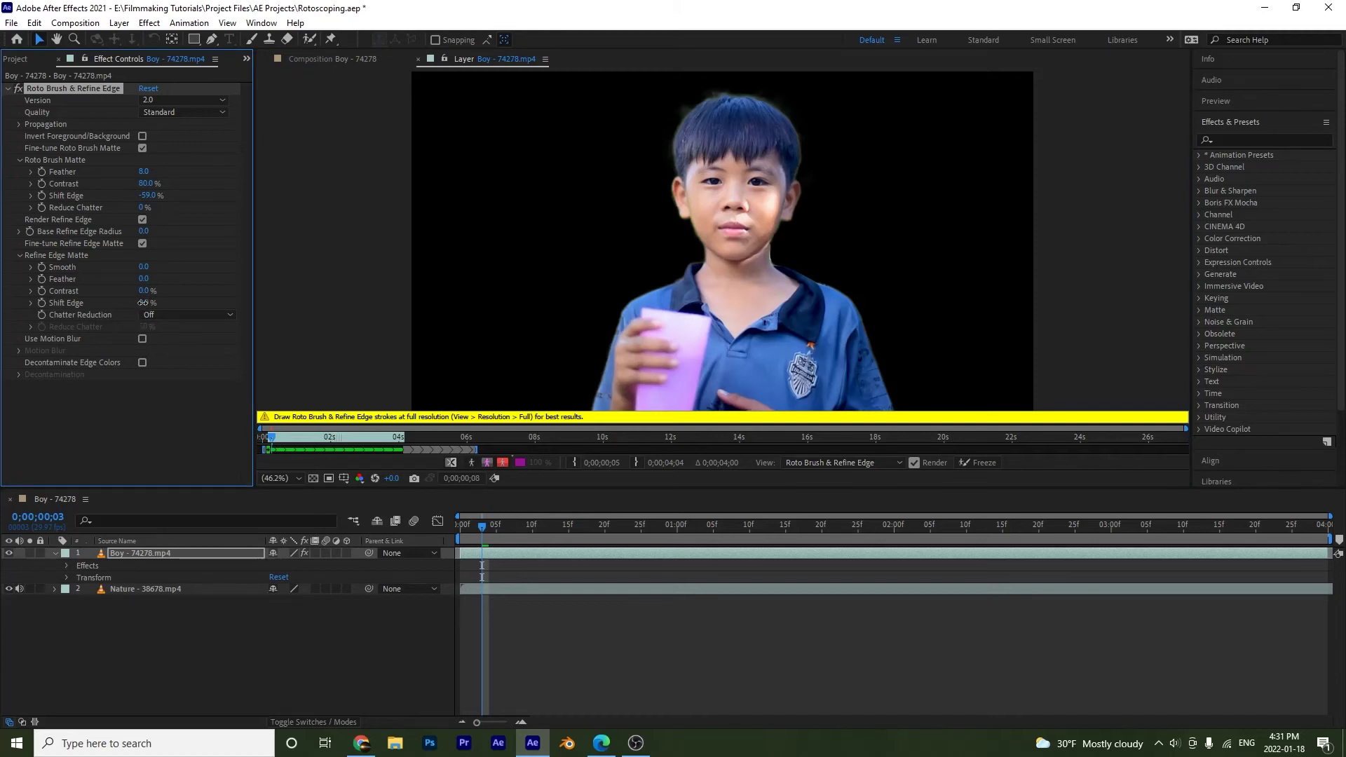
left_click_drag(144, 303, 128, 308)
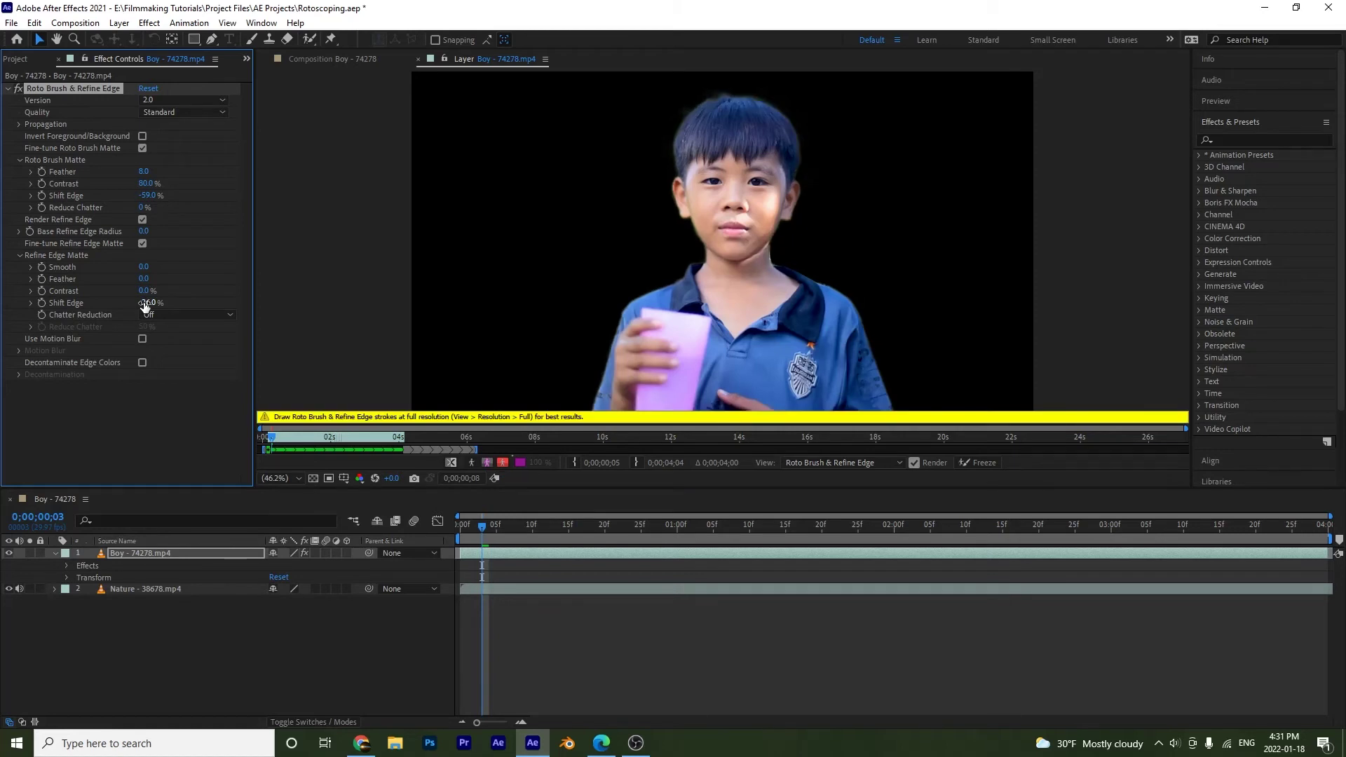
left_click_drag(144, 306, 140, 303)
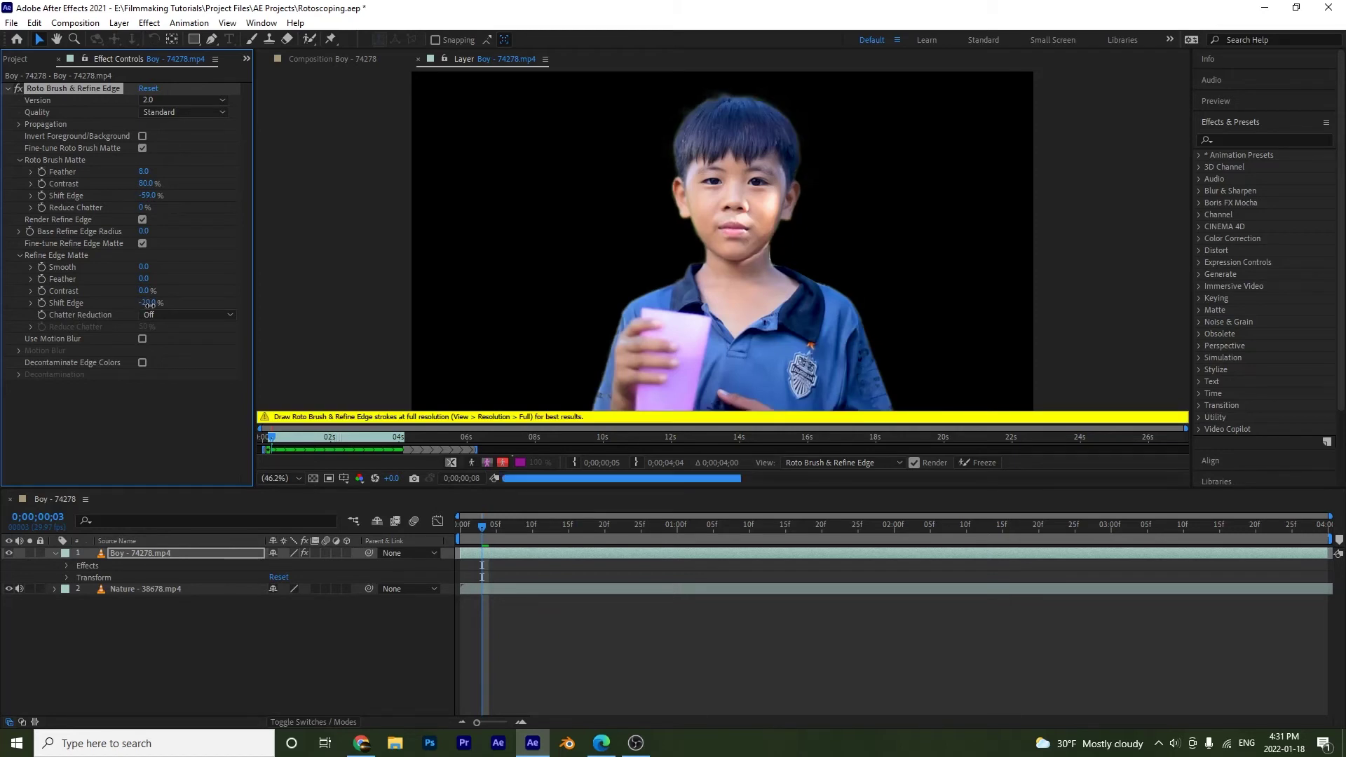
left_click_drag(144, 267, 153, 269)
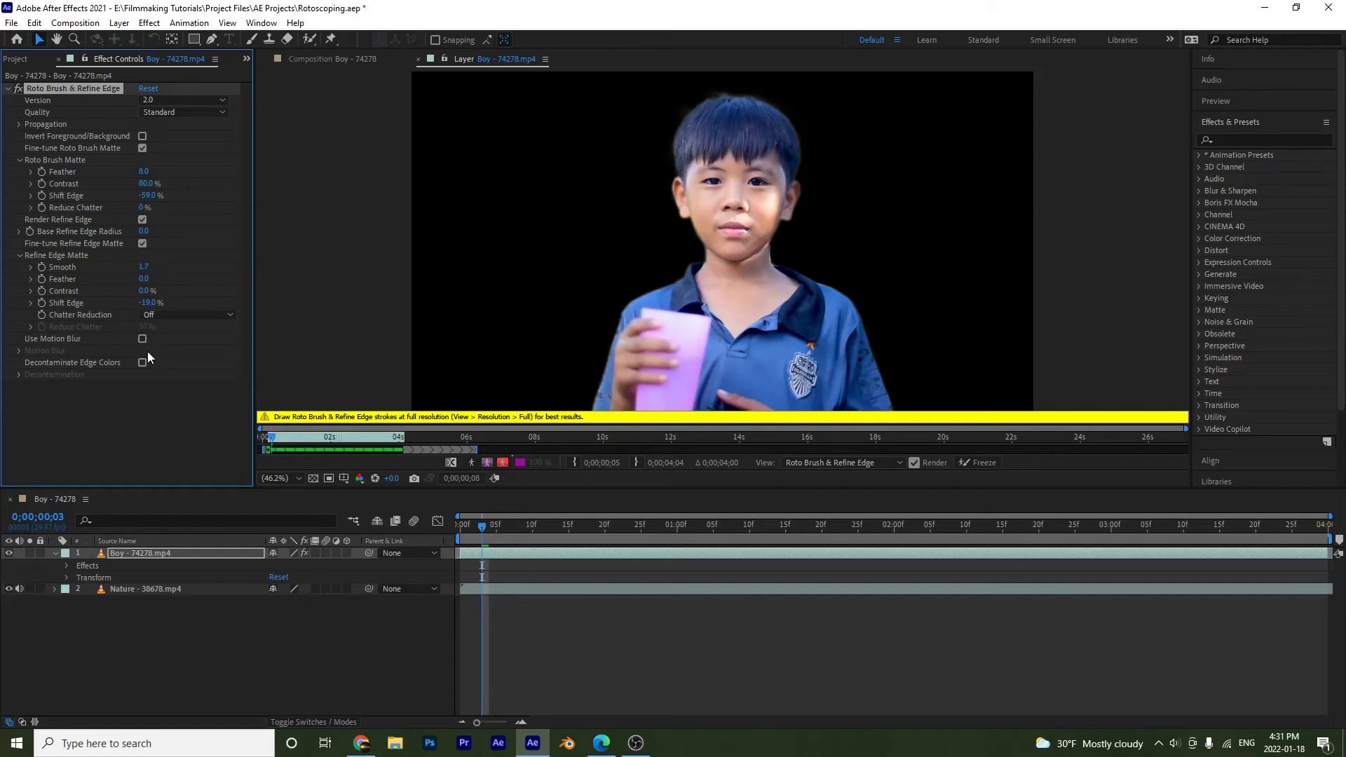
left_click_drag(146, 303, 140, 269)
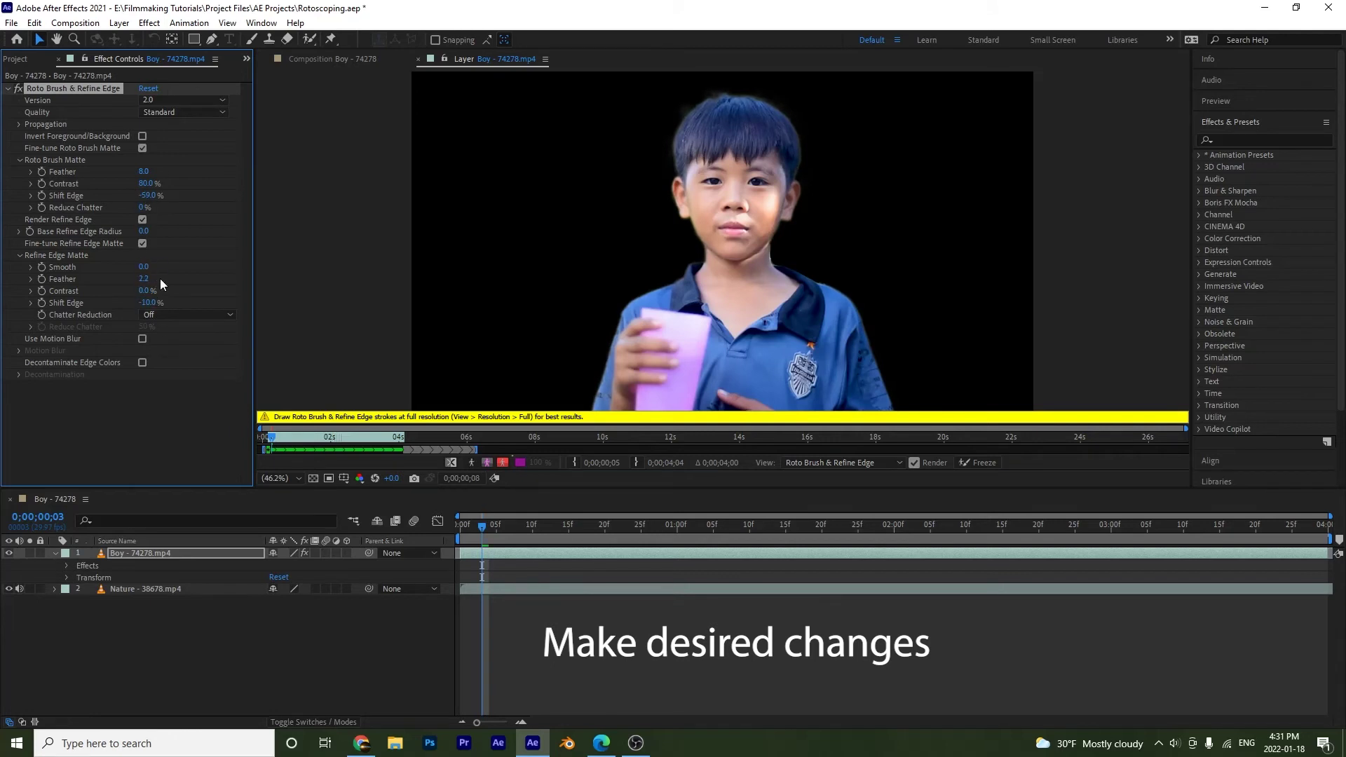
Try the effect's Use Motion Blur option on the cutout and switch it back off.
left_click(142, 339)
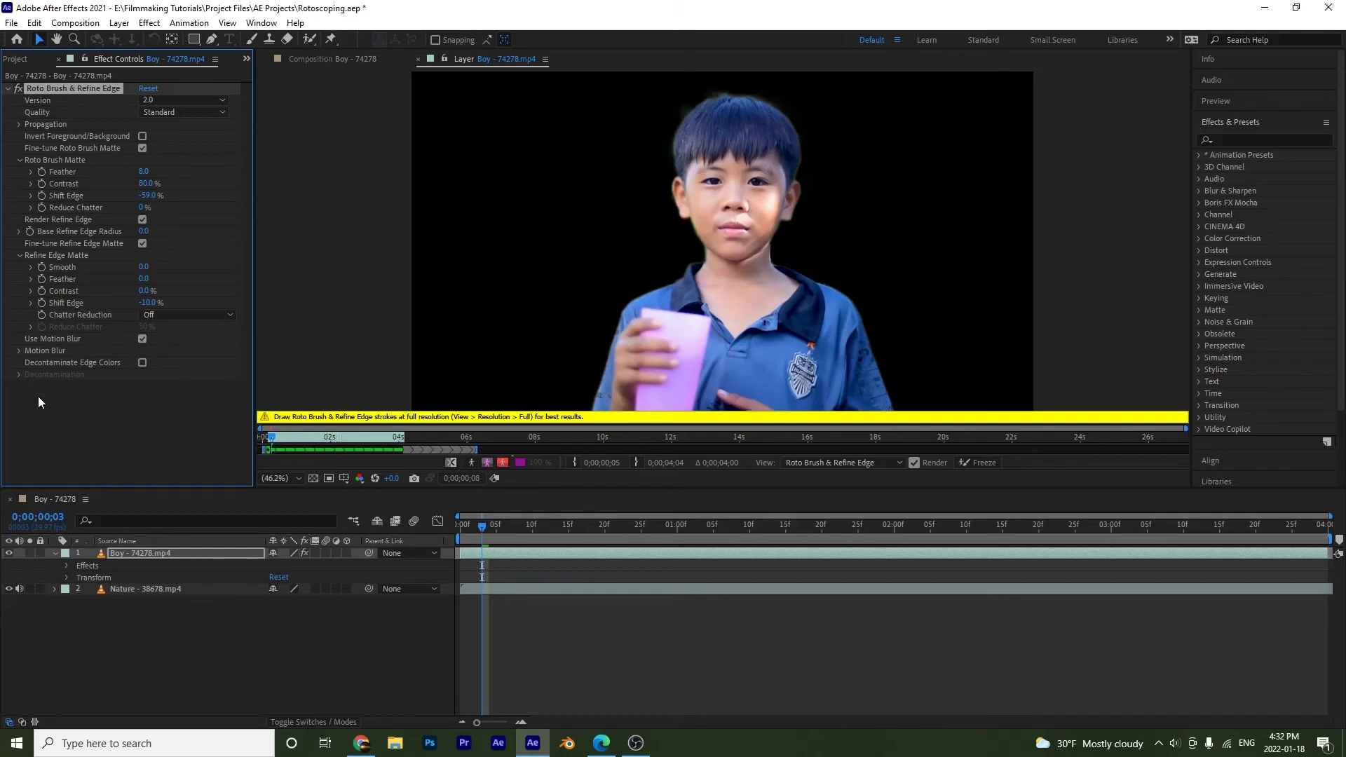
left_click(142, 338)
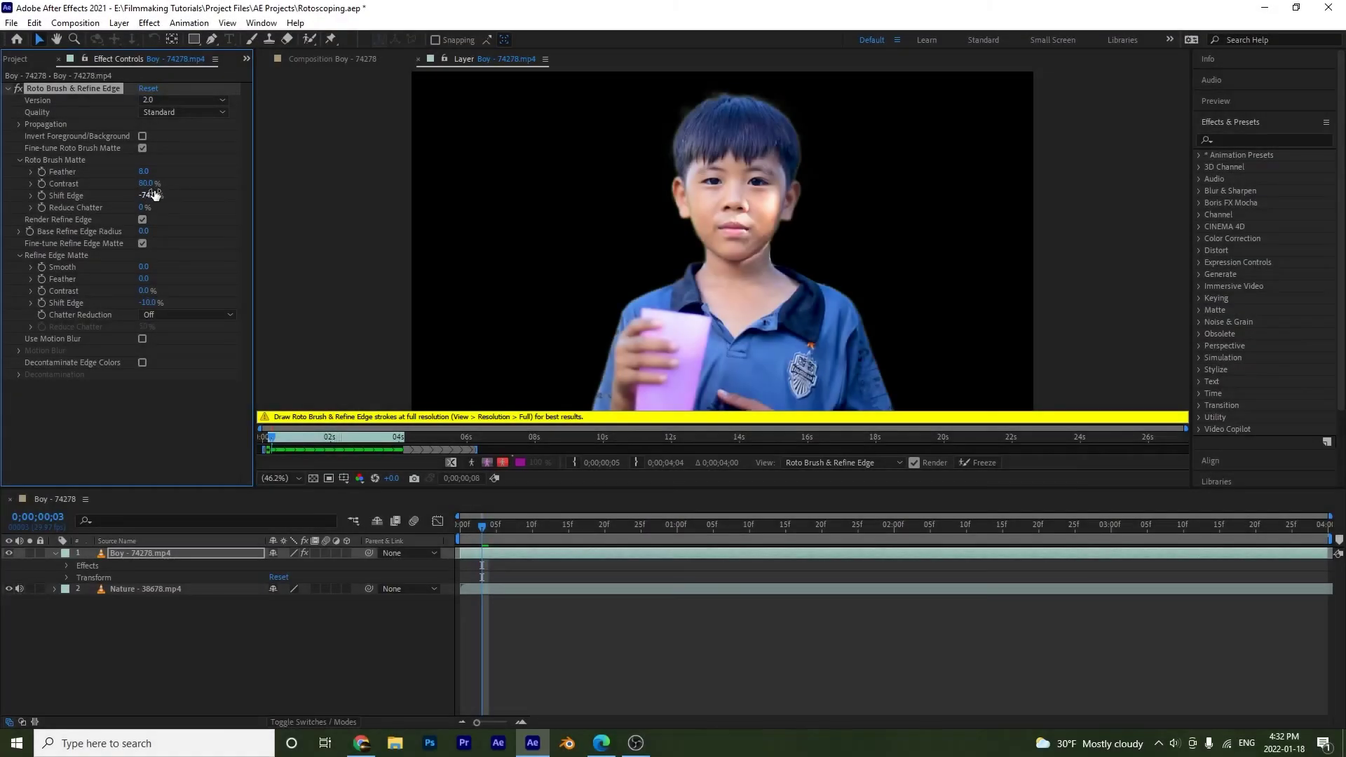
Set the Roto Brush Matte's Shift Edge to -20% and the Refine Edge Matte to Smooth 2.0, Feather 3.8 and Shift Edge -27%.
left_click_drag(144, 197, 141, 199)
mouse_move(144, 302)
left_mouse_down()
mouse_move(154, 278)
mouse_move(156, 303)
left_mouse_up()
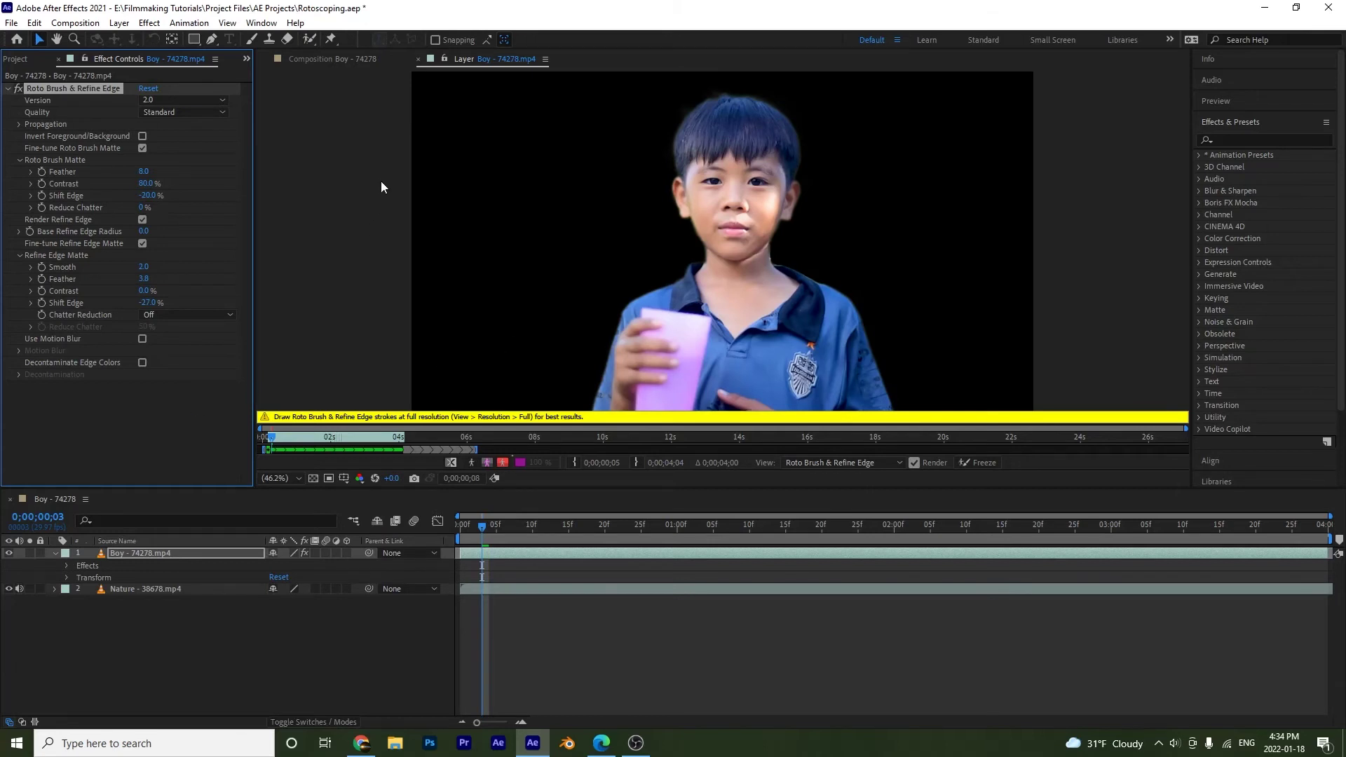
Pre-compose the Boy - 74278.mp4 layer as Boy - 74278.mp4 Comp 1, moving all attributes into the new composition.
left_click(327, 62)
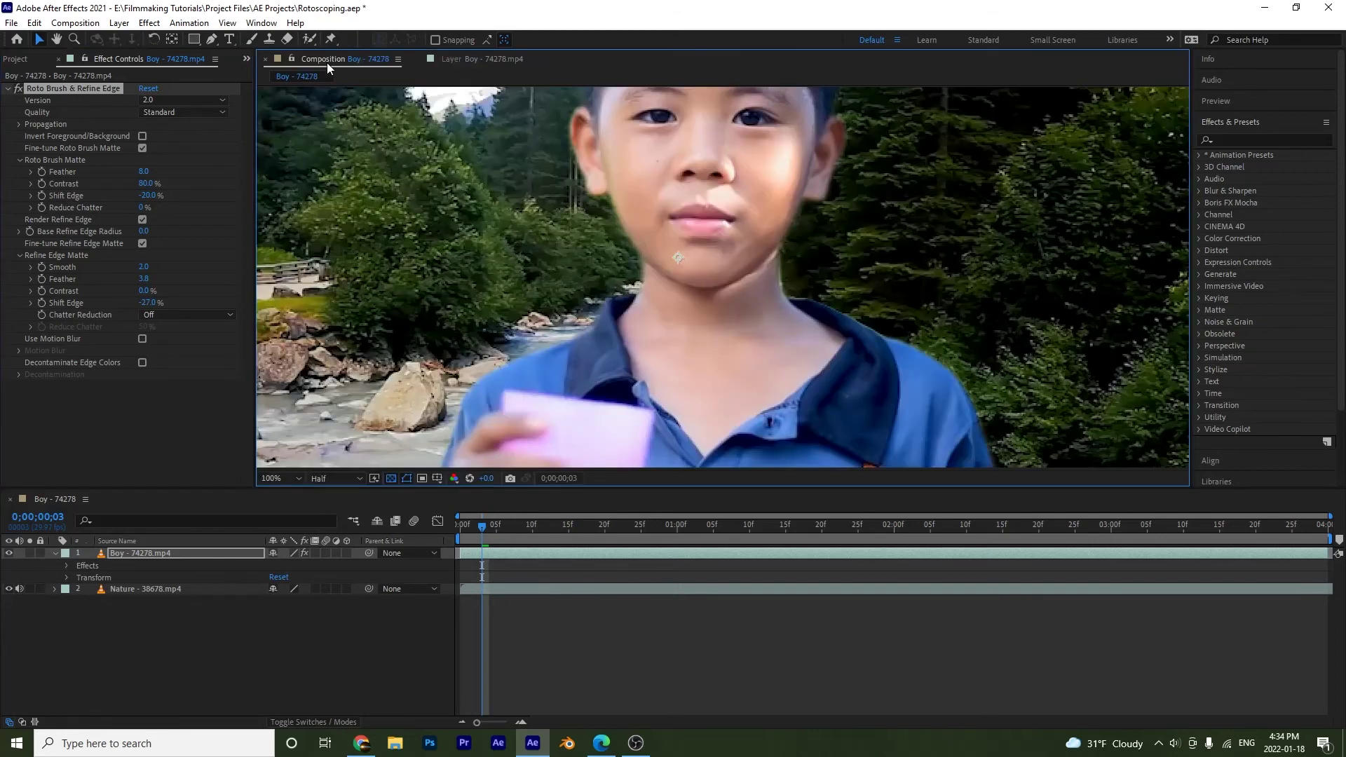
key("comma")
key("comma")
key("comma")
key("comma")
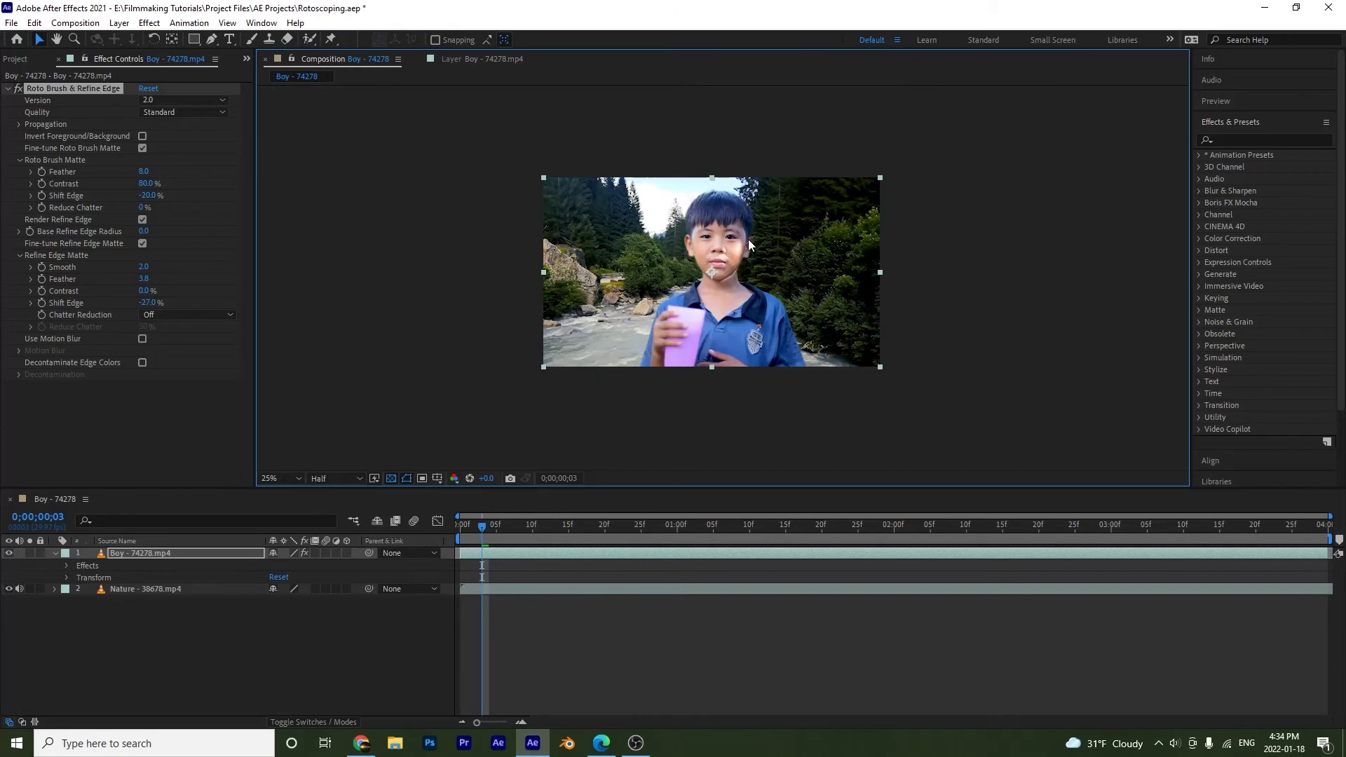
left_click(127, 553)
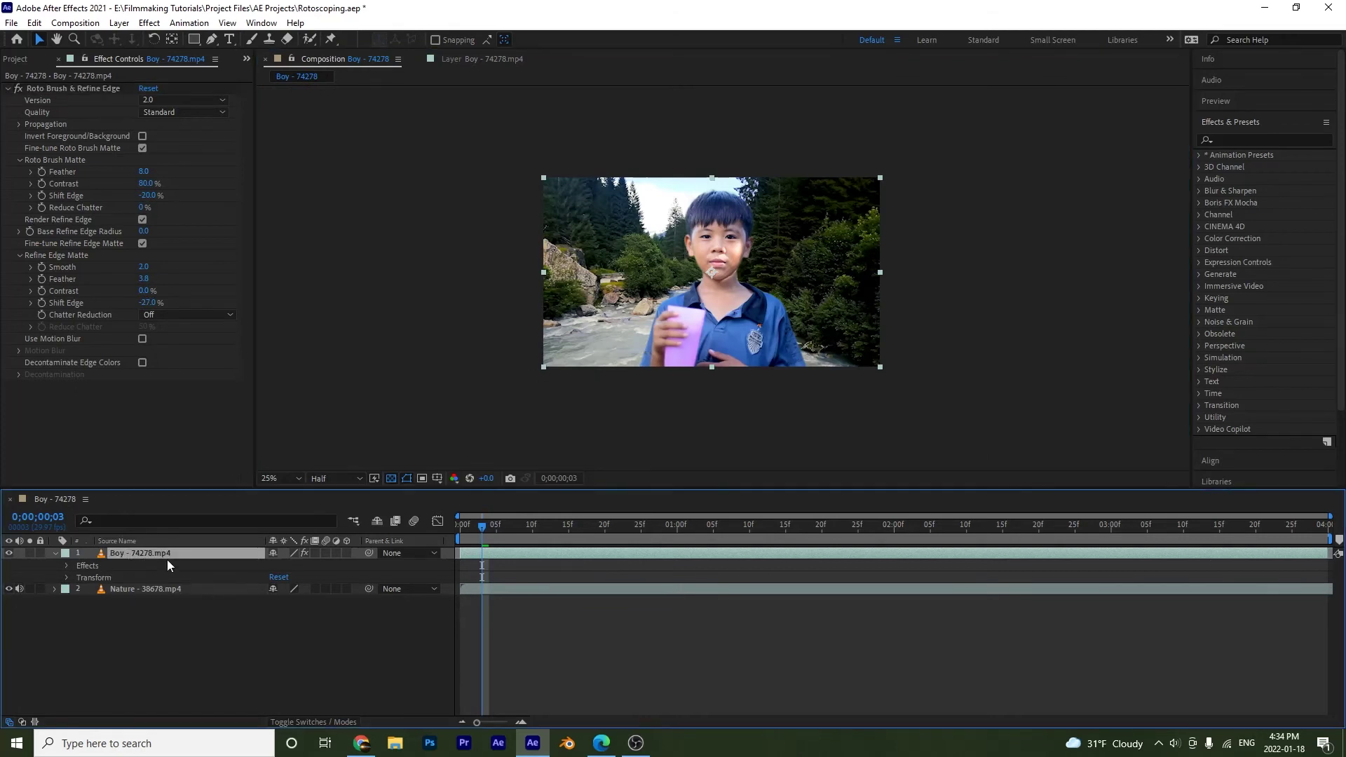
key("ctrl+shift+c")
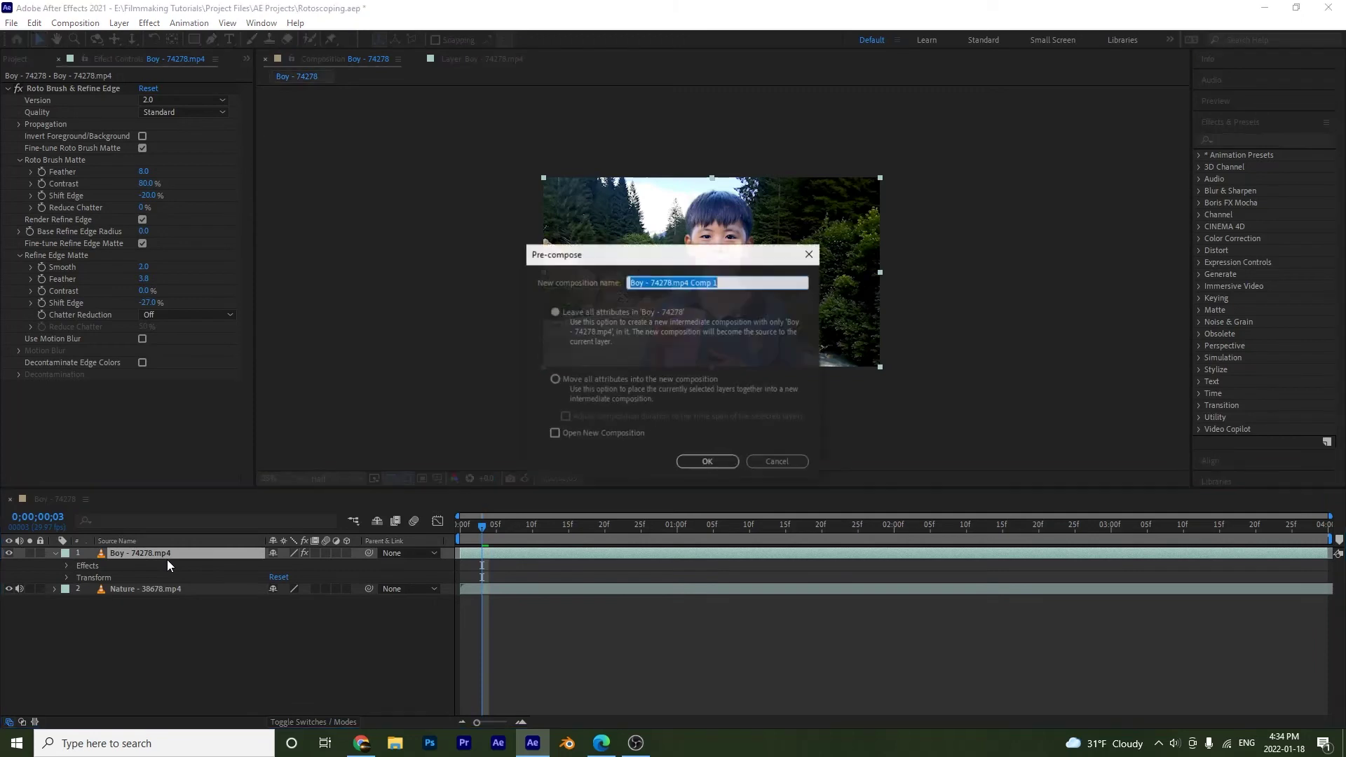
left_click(630, 384)
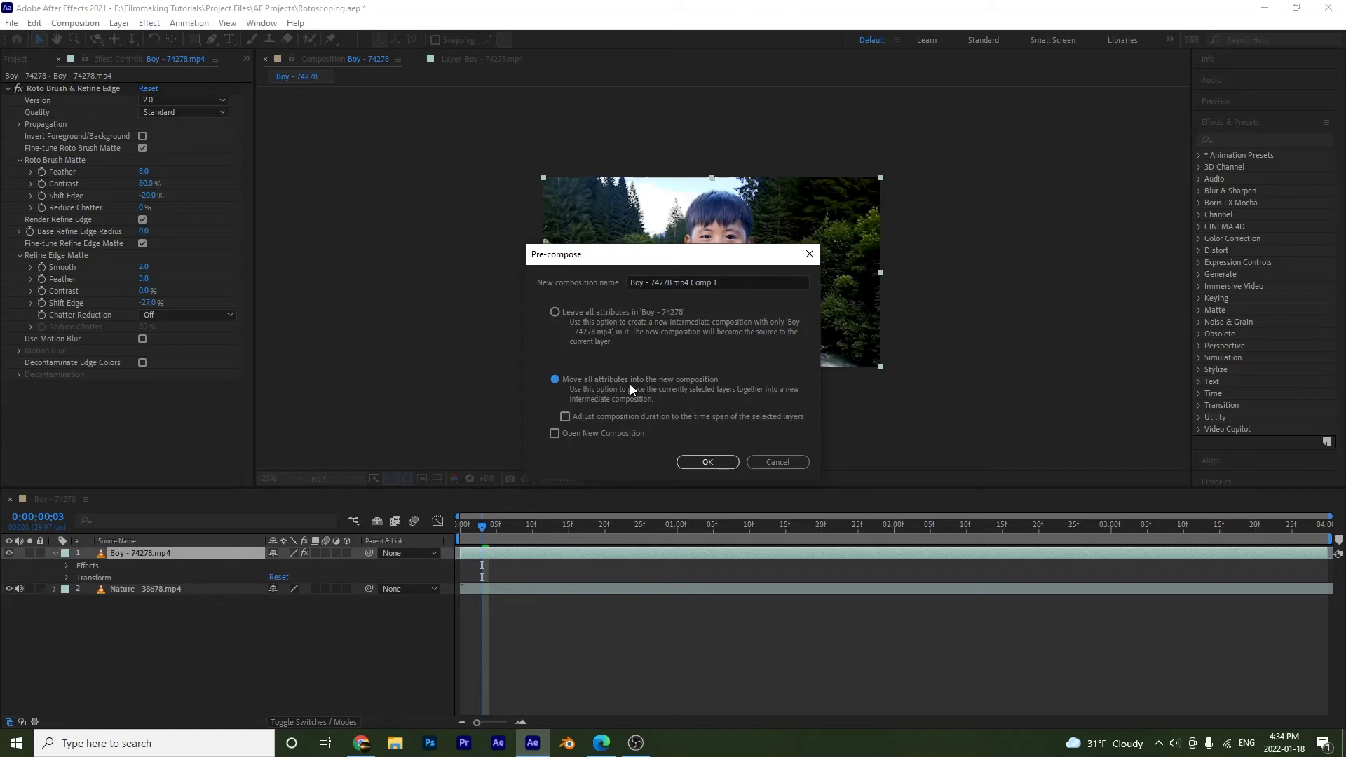
left_click(699, 463)
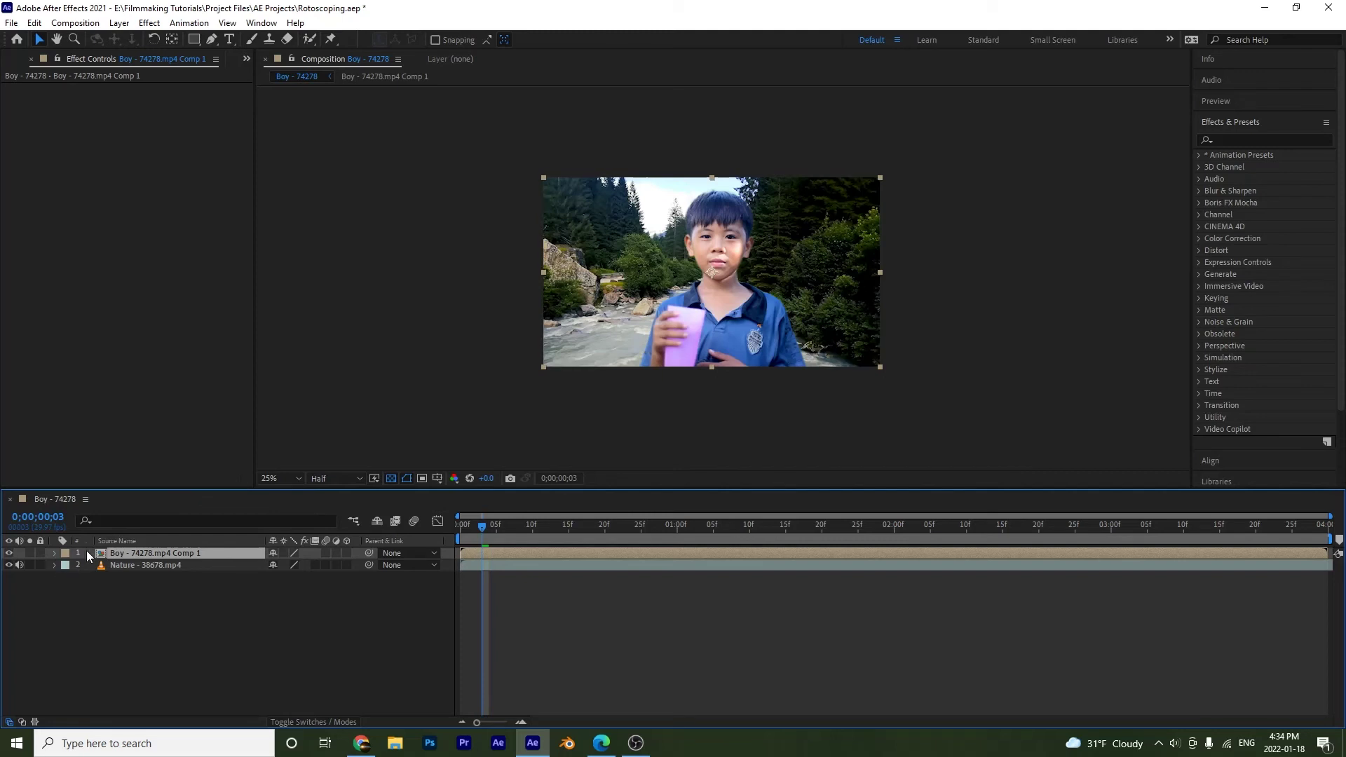
Find the Lumetri Color effect and apply it to the pre-composed boy layer.
left_click(1239, 140)
type("lumetri")
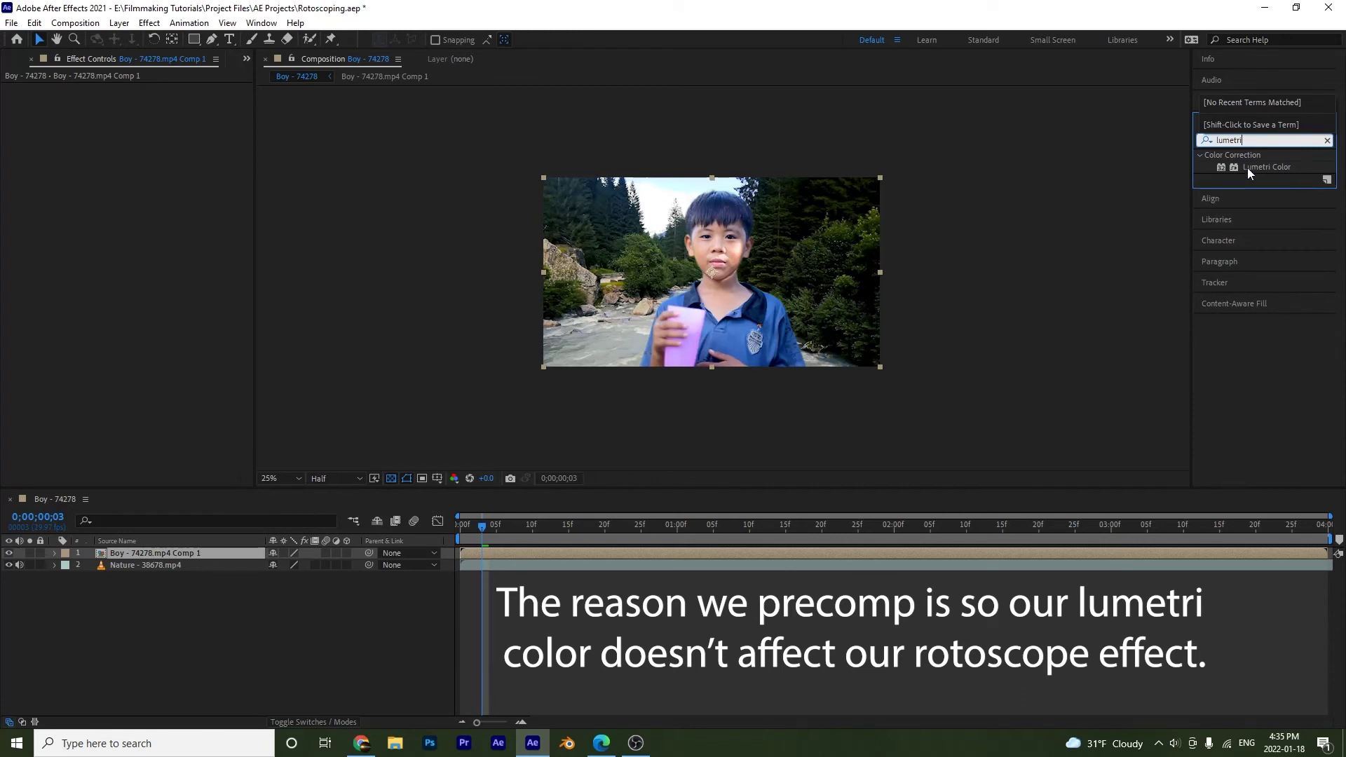
double_click(1254, 165)
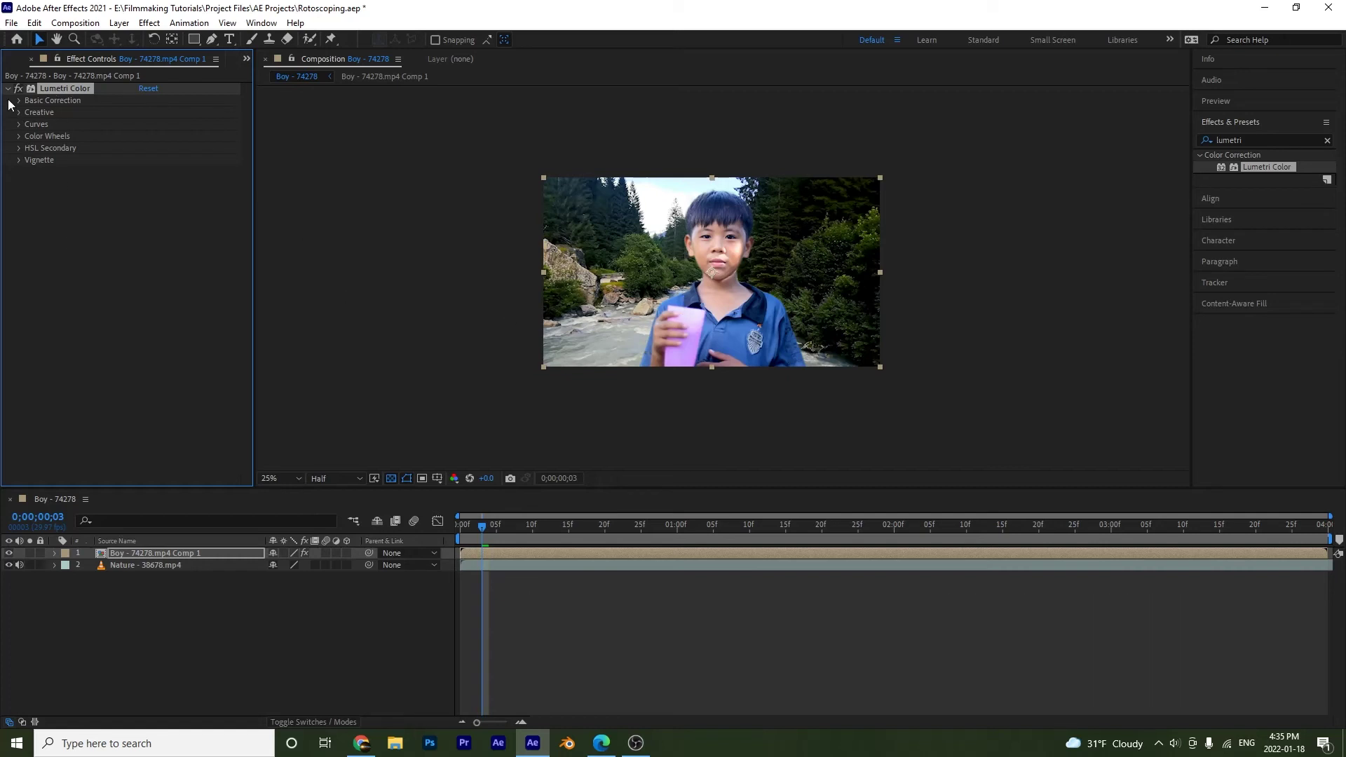
Adjust the green RGB curve near its highlight end and add a midtone point to the blue curve in Lumetri Color.
left_click(20, 124)
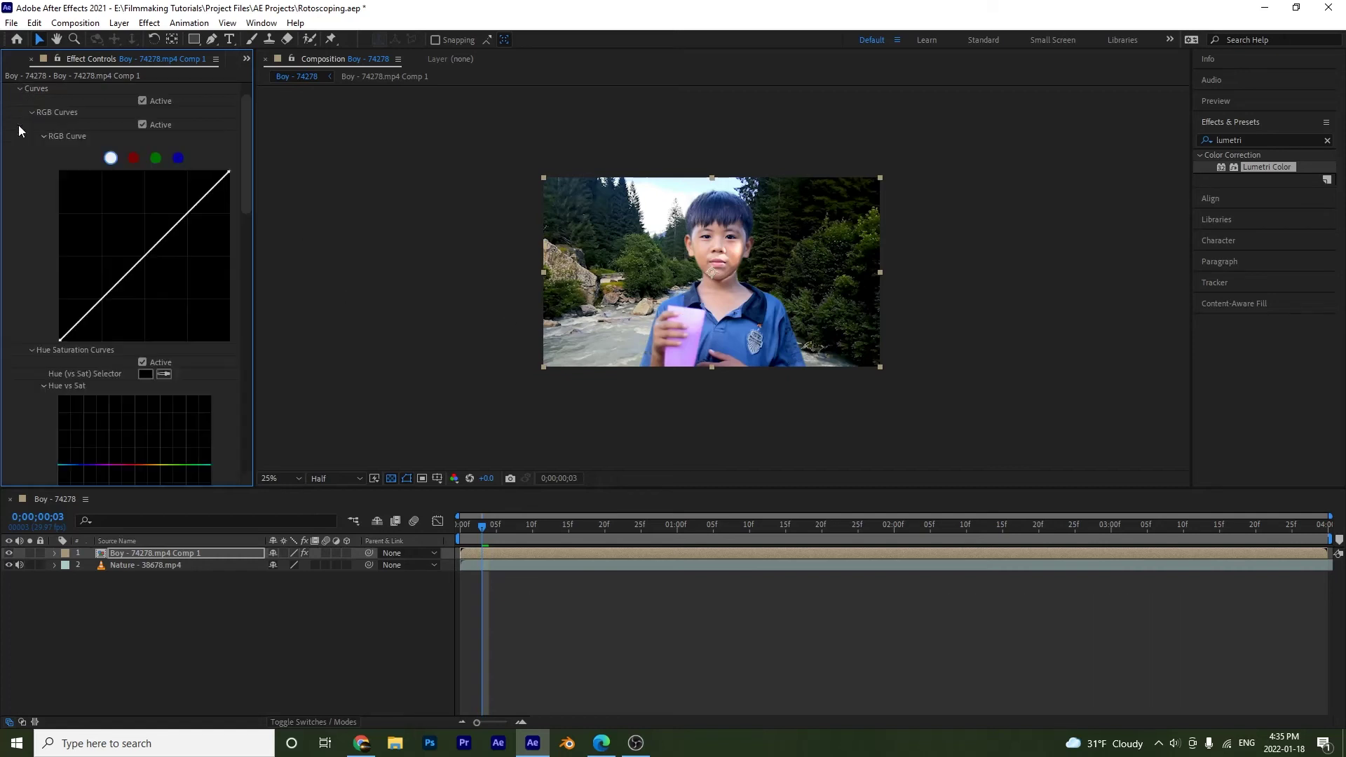
left_click(156, 158)
mouse_move(228, 171)
left_mouse_down()
mouse_move(237, 183)
mouse_move(222, 174)
left_mouse_up()
left_click(178, 158)
left_click(160, 239)
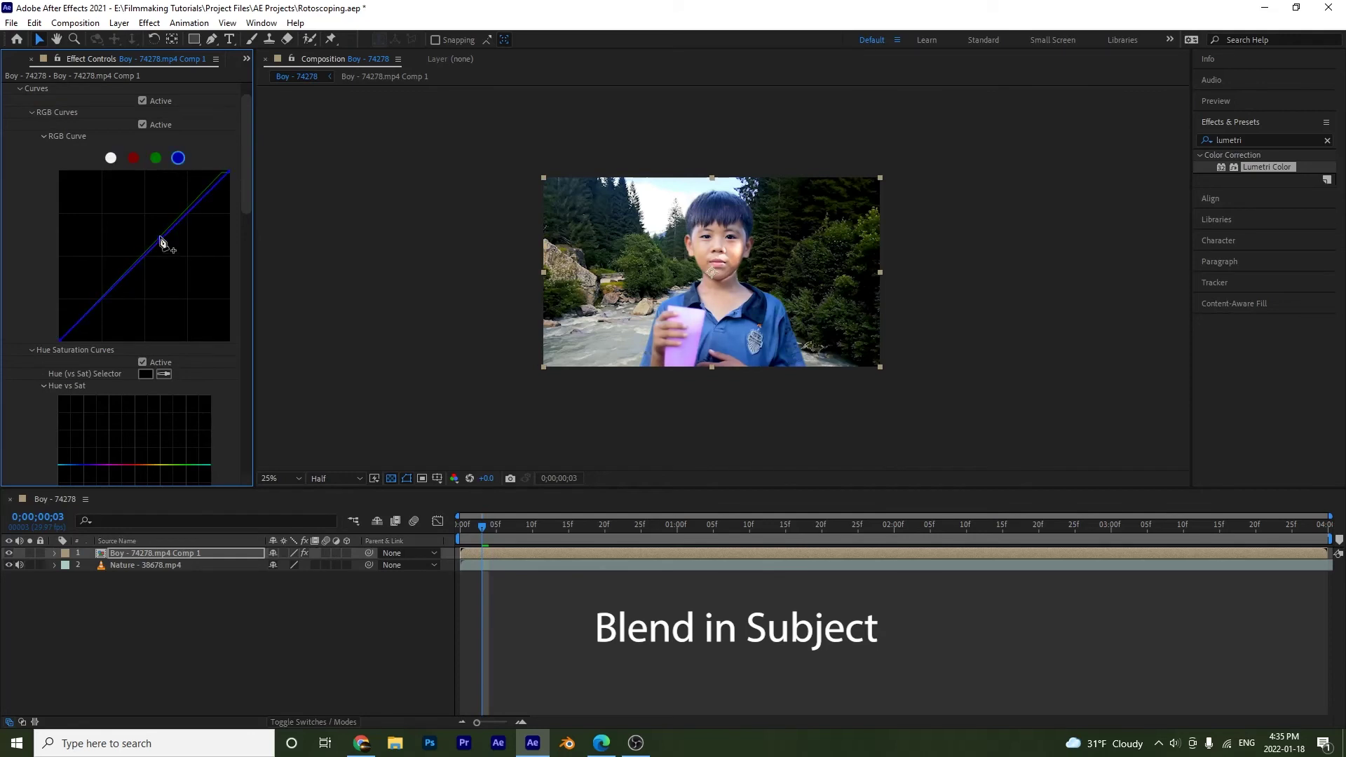
Set Lumetri Color's Highlights to -2.0 and add a midtone point to the red RGB curve.
scroll(246, 279, "down", 5)
scroll(19, 105, "up", 7)
left_click(20, 100)
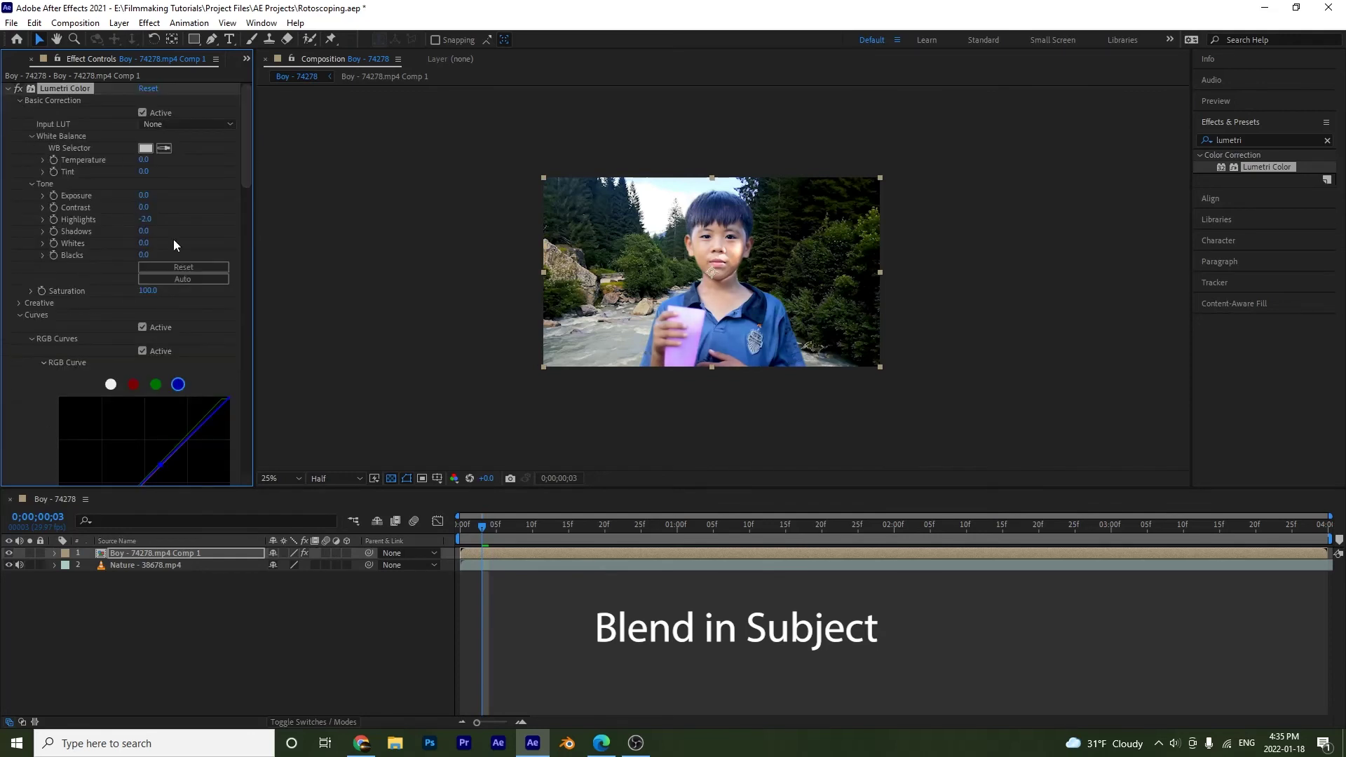
scroll(250, 150, "down", 3)
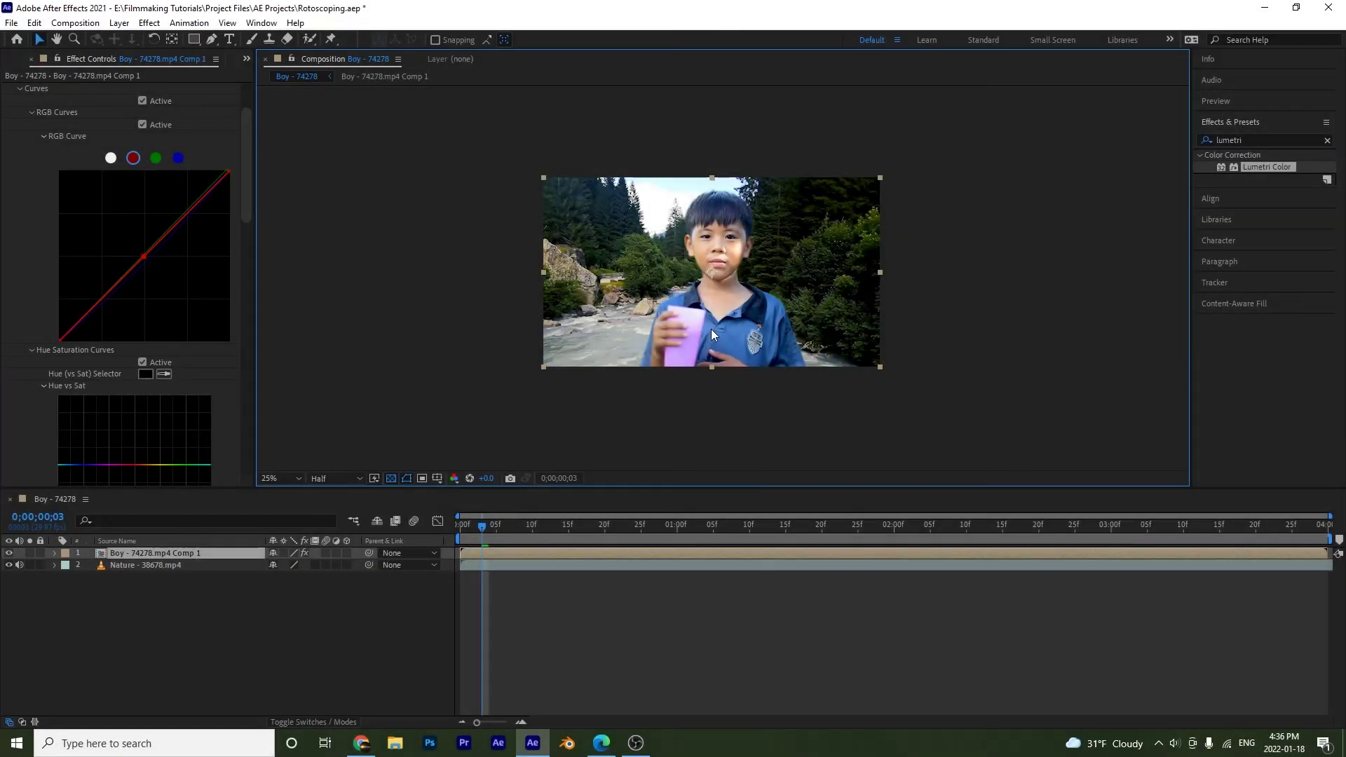
Shift the boy layer sideways to Position 1242.0, 540.0 and preview the composite.
key("p")
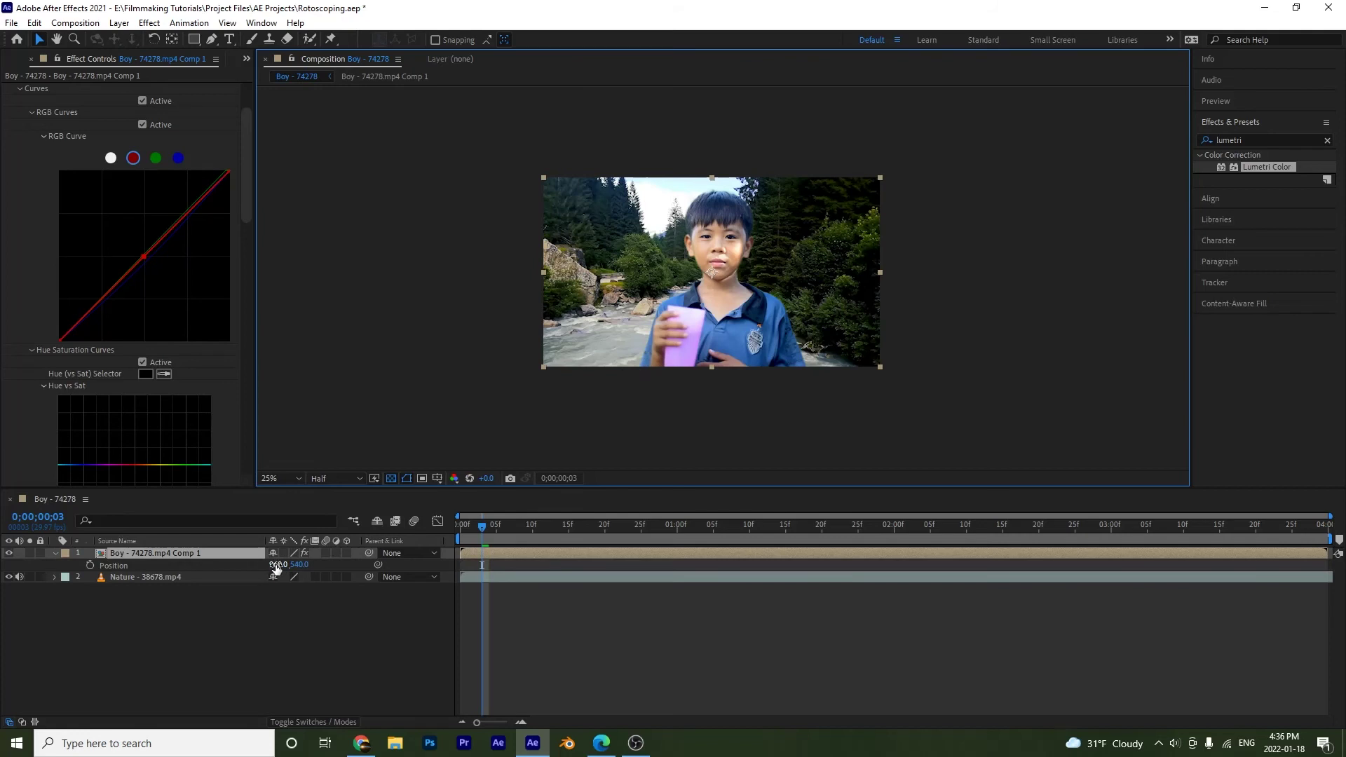
left_click_drag(280, 564, 453, 543)
left_click(378, 621)
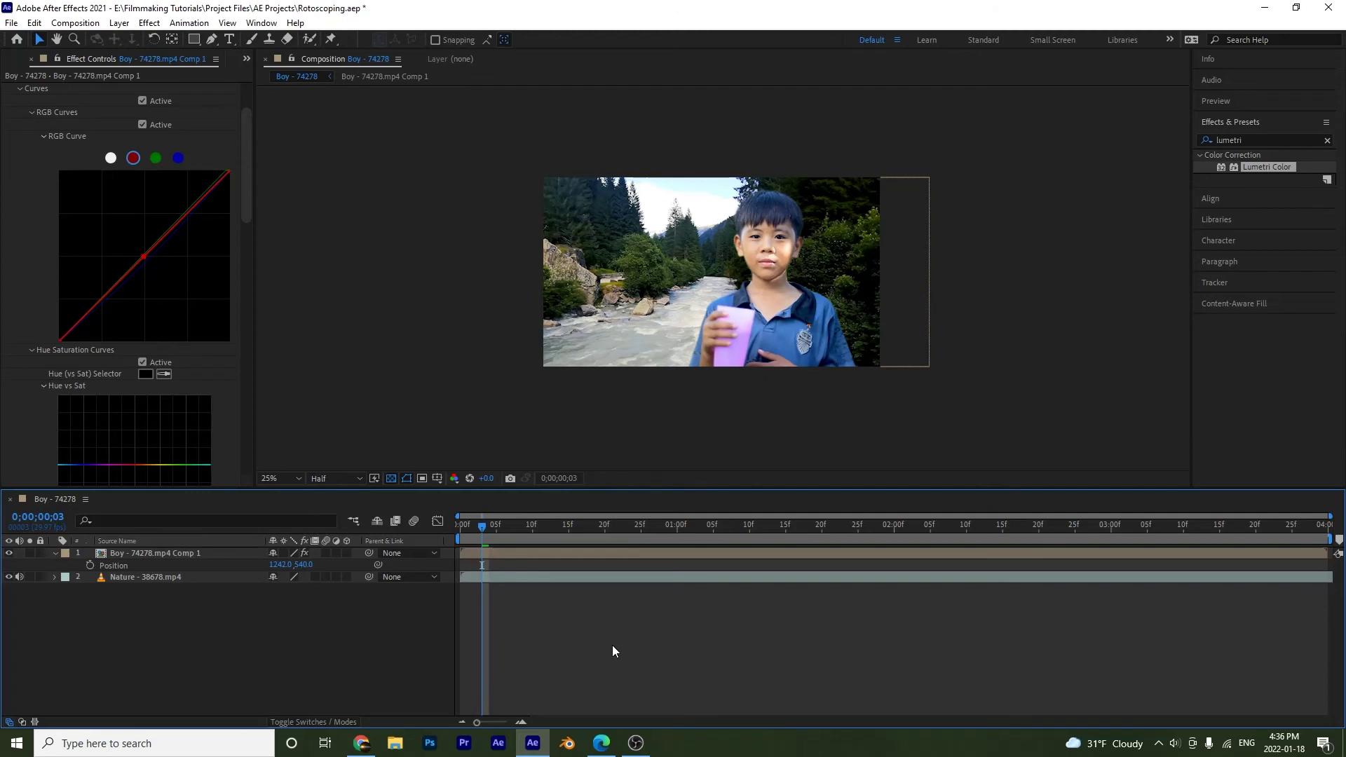
key("space")
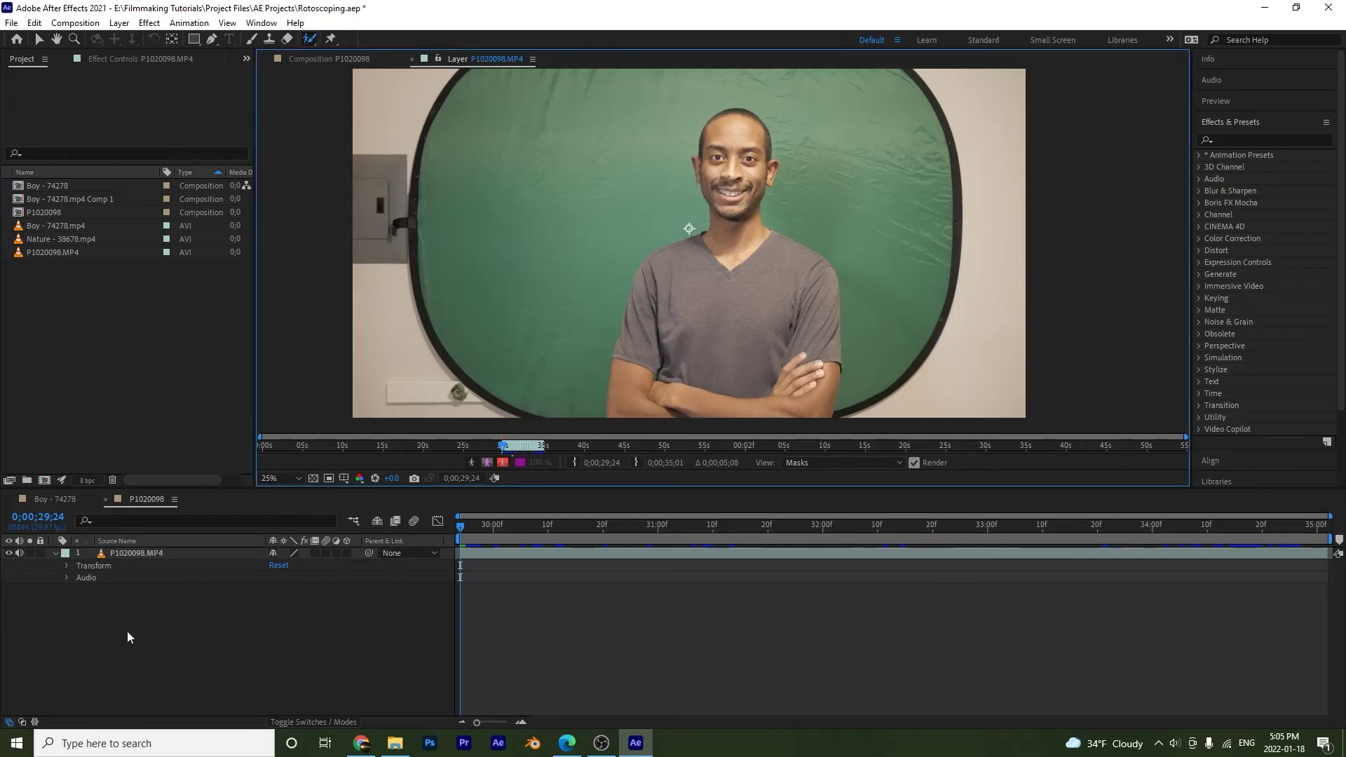
Select the man in P1020098.MP4 with the Roto Brush and subtract the green screen areas beside his neck.
left_click(464, 61)
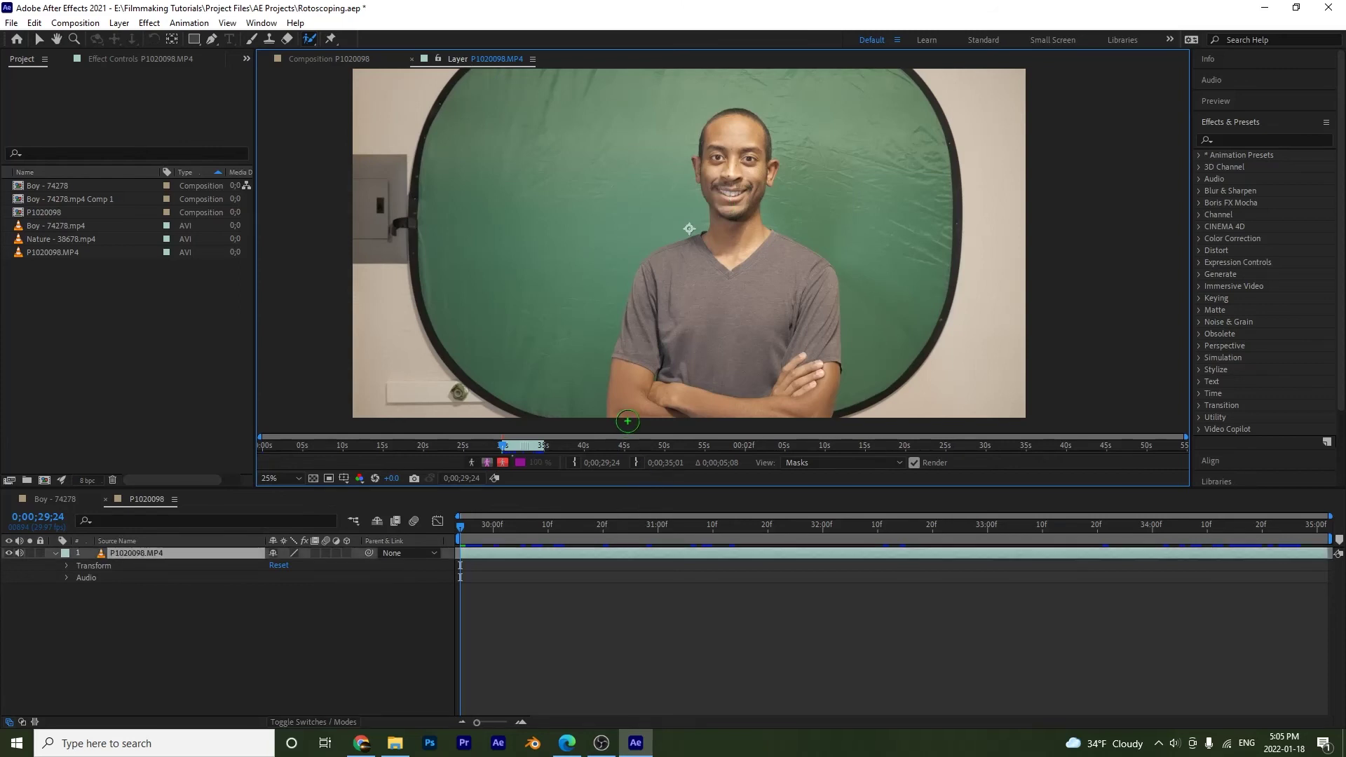
mouse_move(626, 421)
left_mouse_down()
mouse_move(655, 309)
mouse_move(714, 241)
mouse_move(745, 126)
mouse_move(758, 235)
mouse_move(810, 308)
mouse_move(811, 409)
mouse_move(699, 401)
mouse_move(624, 413)
left_mouse_up()
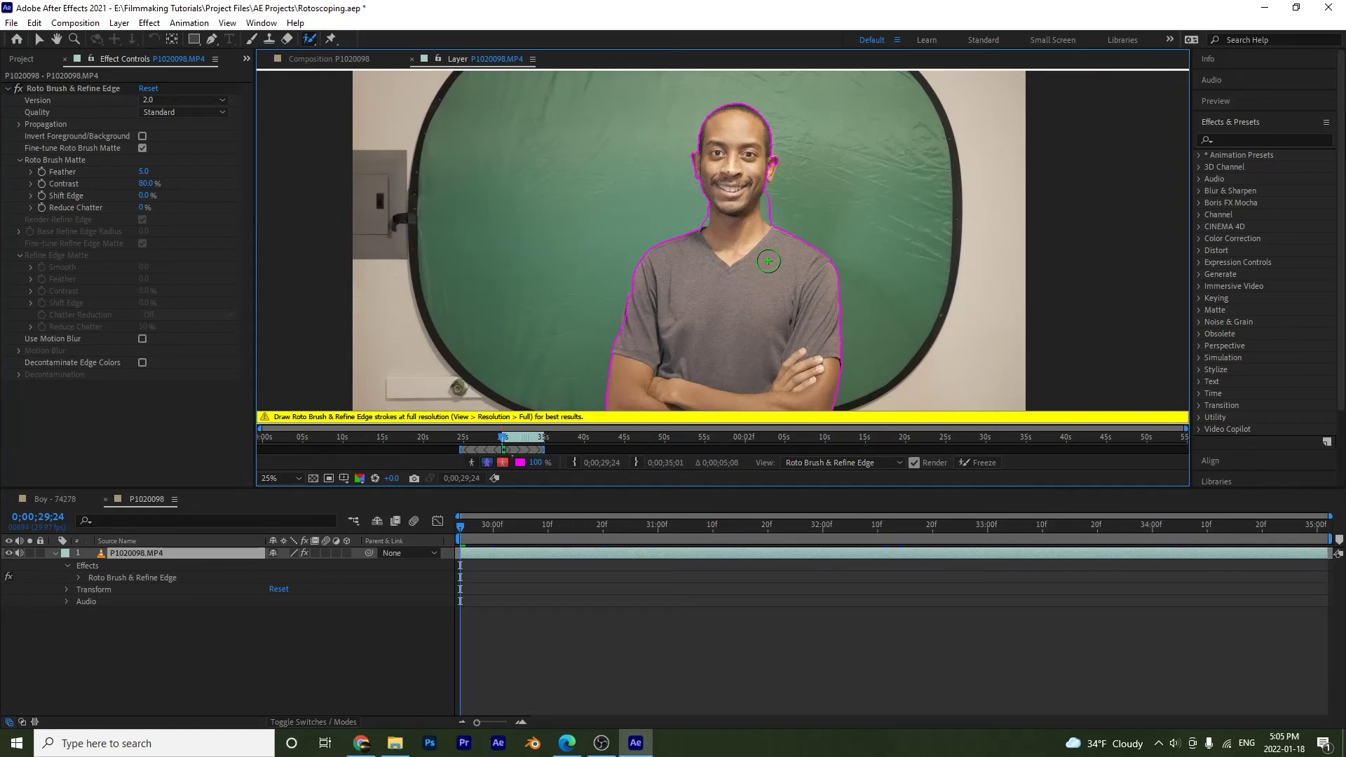
scroll(769, 261, "up", 5)
mouse_move(761, 284)
left_mouse_down("alt")
mouse_move(730, 170)
mouse_move(707, 250)
left_mouse_up("alt")
left_click_drag(709, 190, 707, 176, "alt")
mouse_move(458, 303)
left_mouse_down("alt")
mouse_move(497, 267)
mouse_move(492, 295)
mouse_move(494, 245)
left_mouse_up("alt")
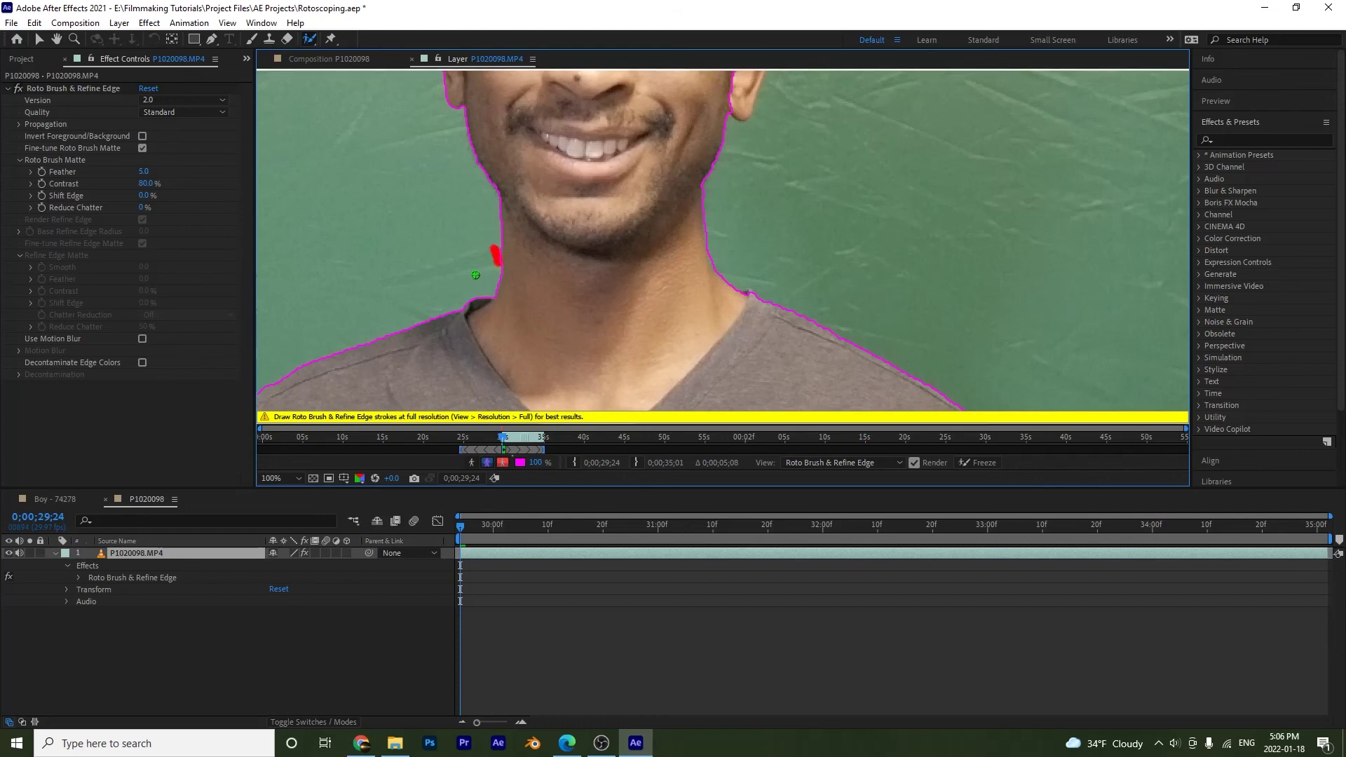
Add the man's missing ear to the Roto Brush selection and subtract the green gap between his arm and shirt.
scroll(475, 275, "up", 4)
scroll(701, 280, "up", 2)
mouse_move(754, 275)
left_mouse_down()
mouse_move(773, 317)
mouse_move(747, 370)
left_mouse_up()
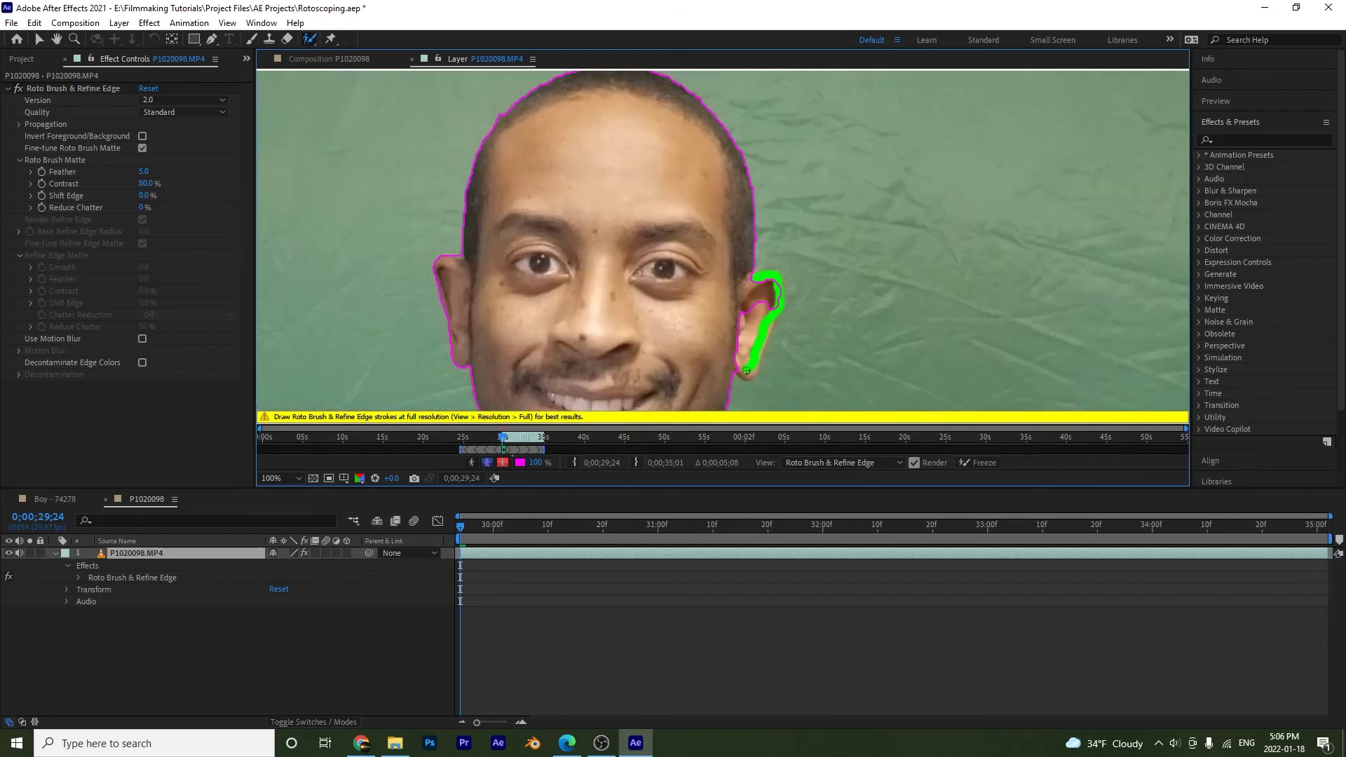
scroll(610, 144, "down", 8)
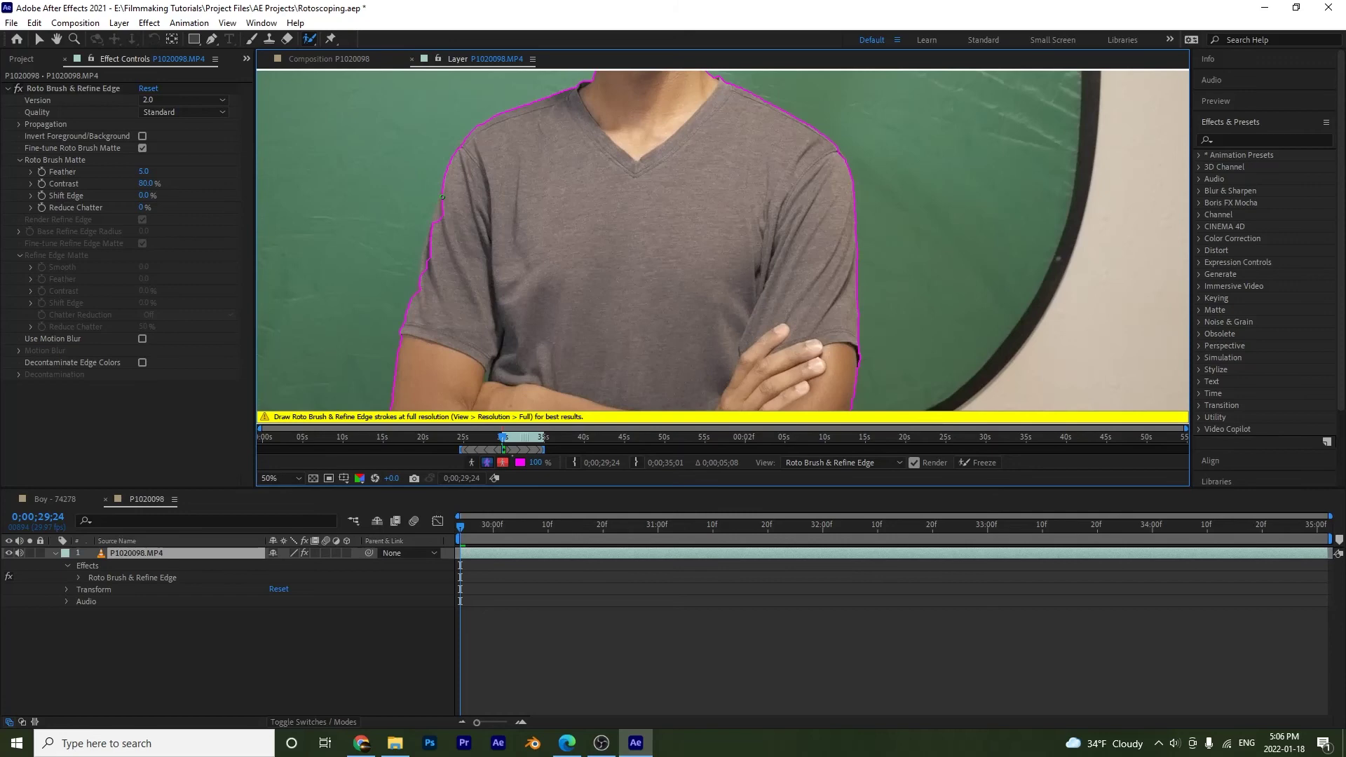
scroll(571, 271, "up", 2)
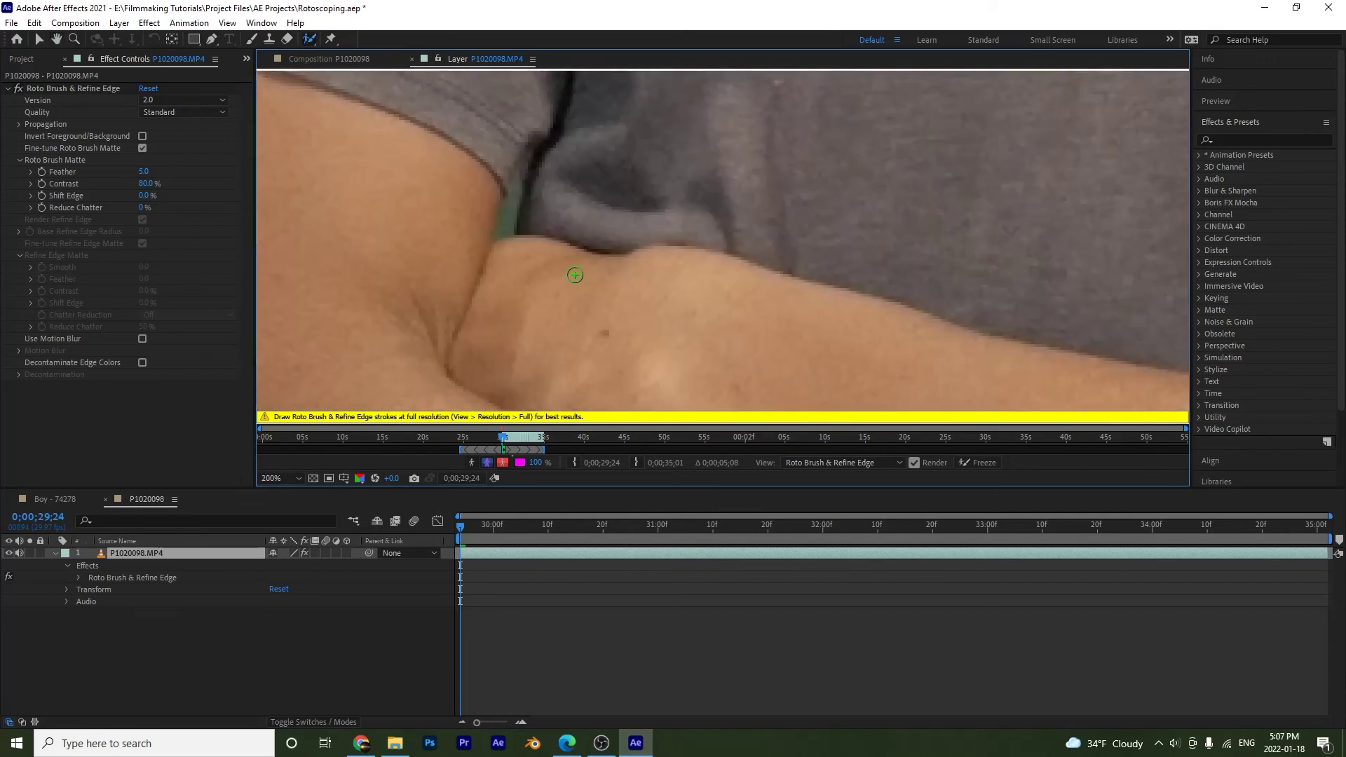
scroll(704, 199, "left", 3)
scroll(704, 199, "right", 3)
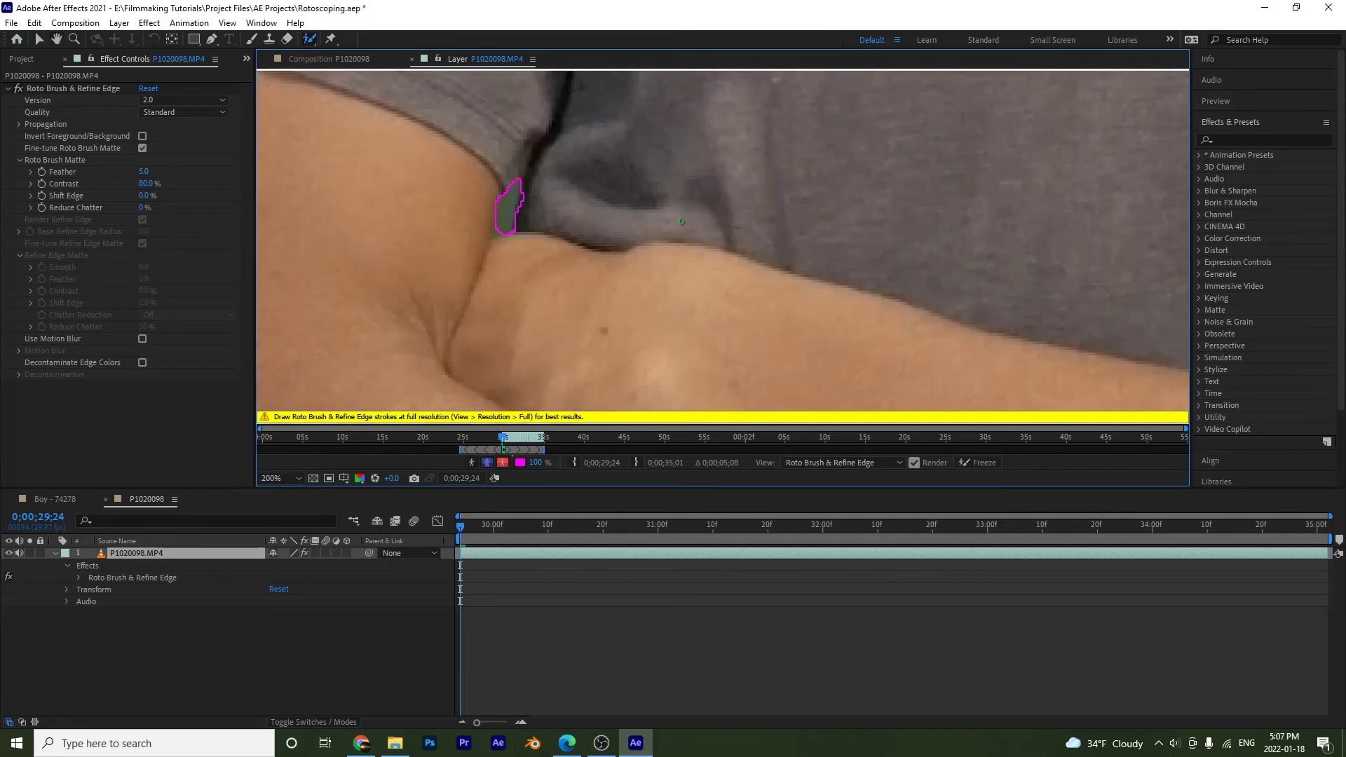
Leave the Roto Brush and inspect the man's cutout against transparency in the P1020098 composition.
scroll(515, 183, "down", 4)
key("alt+w")
left_click(38, 39)
left_click(327, 62)
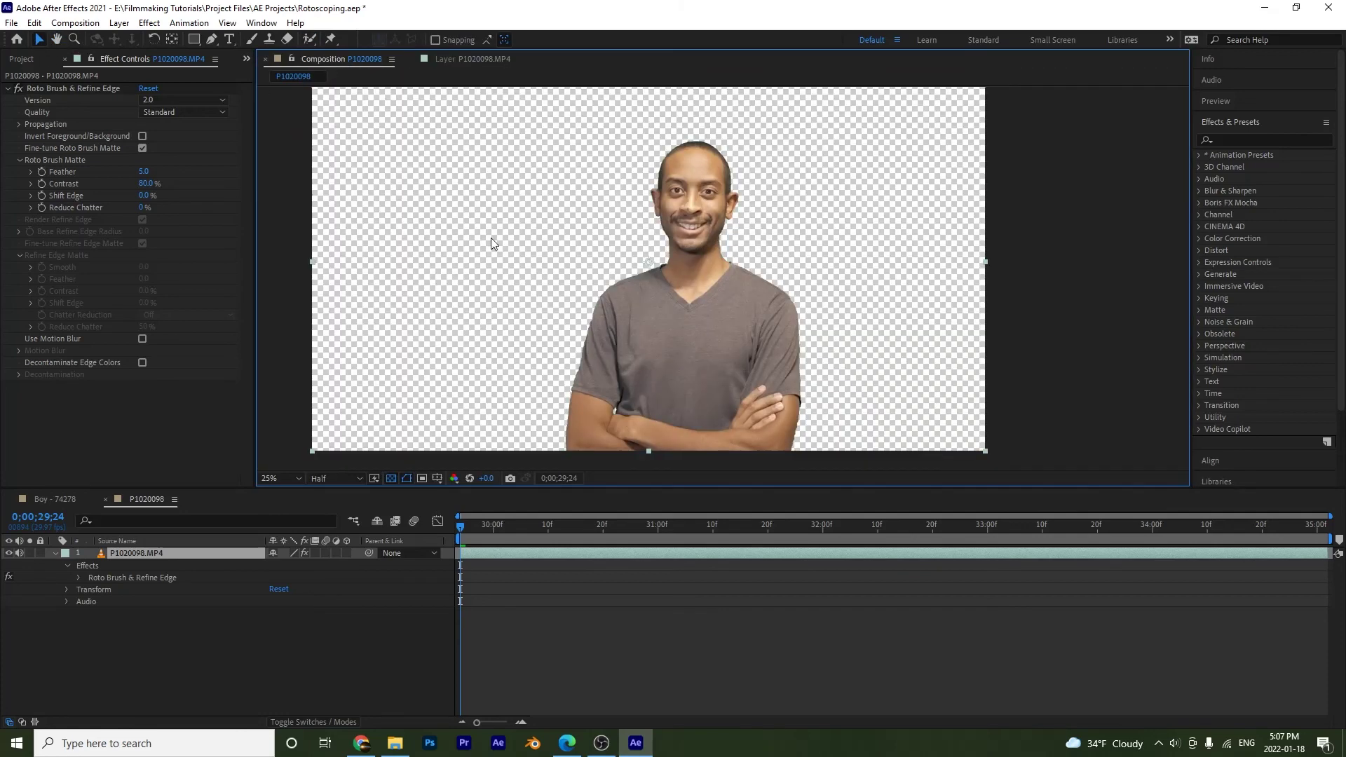
key("h")
left_click_drag(548, 371, 522, 352)
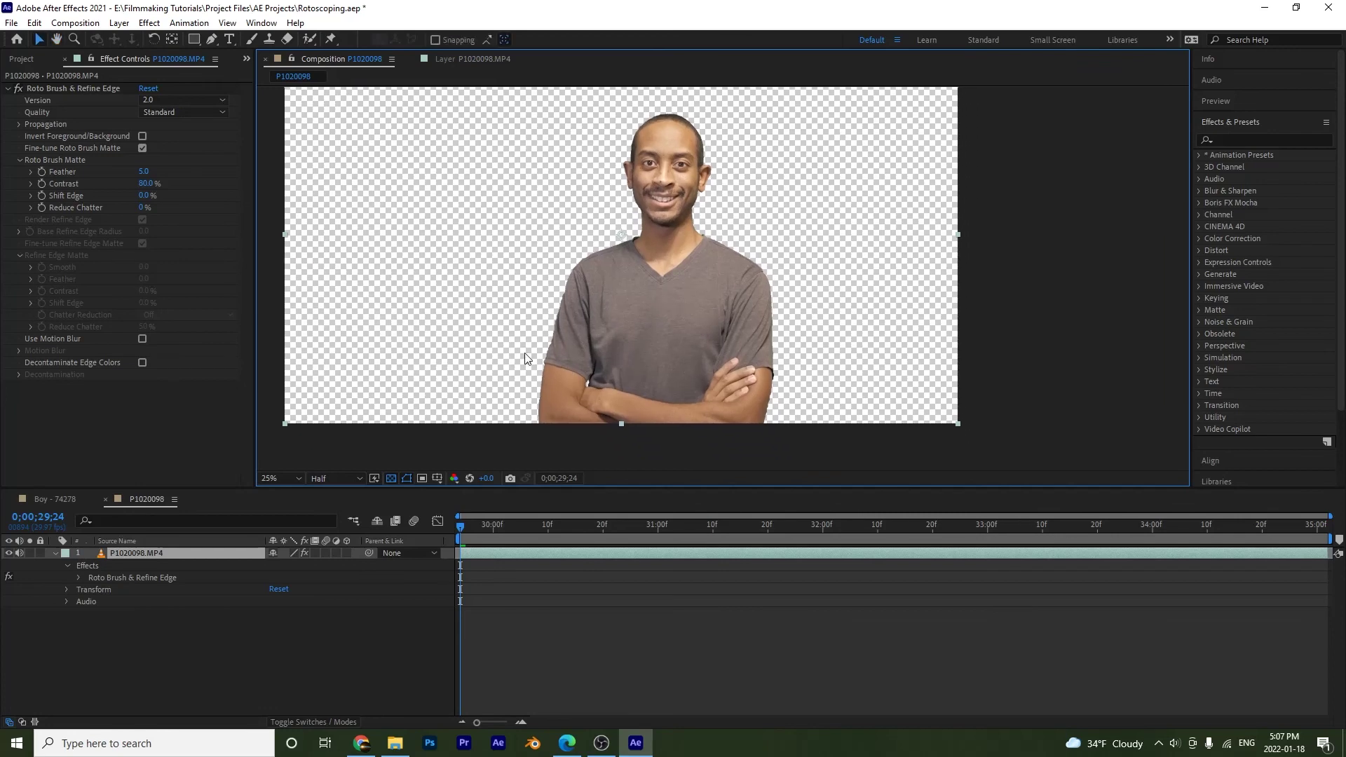
left_click(630, 454)
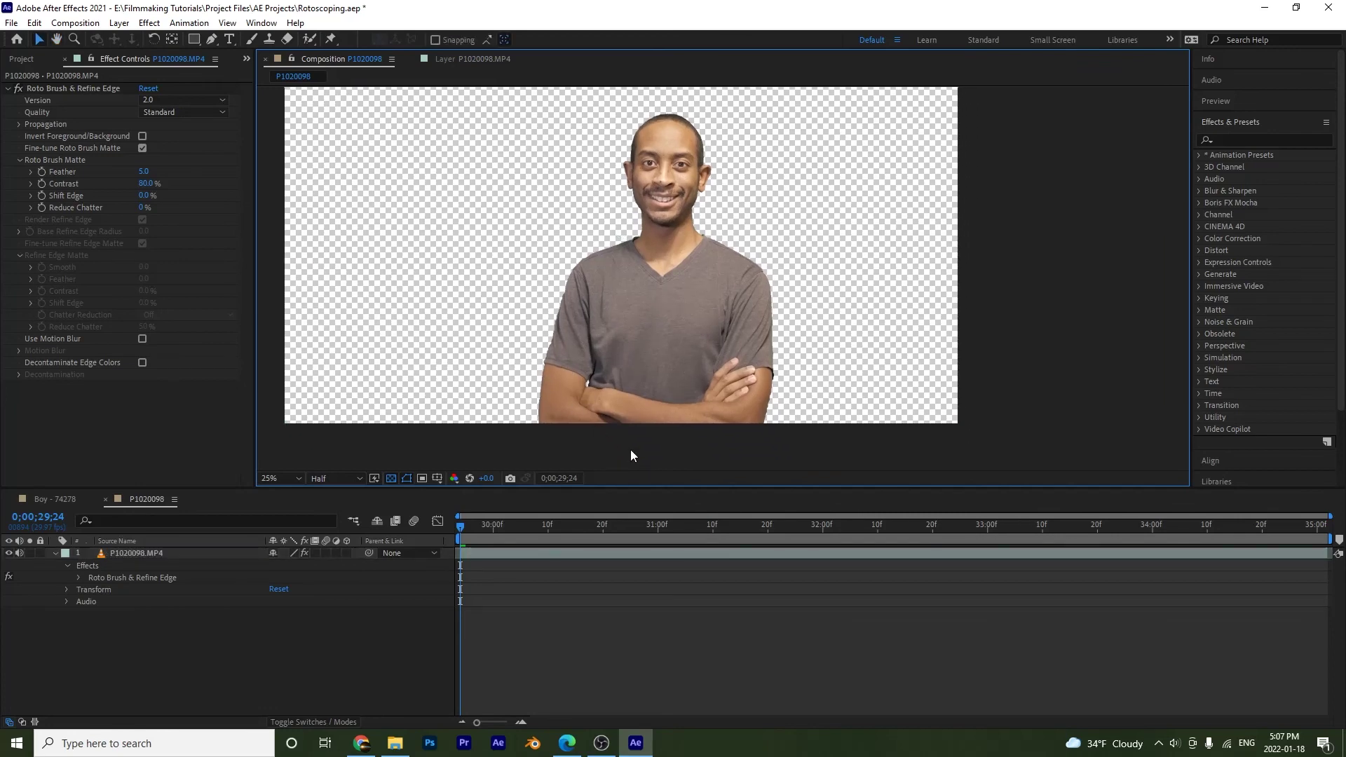
Show the alpha overlay on the P1020098.MP4 layer and set the Roto Brush Matte's Feather to 9.6 and Shift Edge to -100%.
left_click(143, 195)
left_click(388, 649)
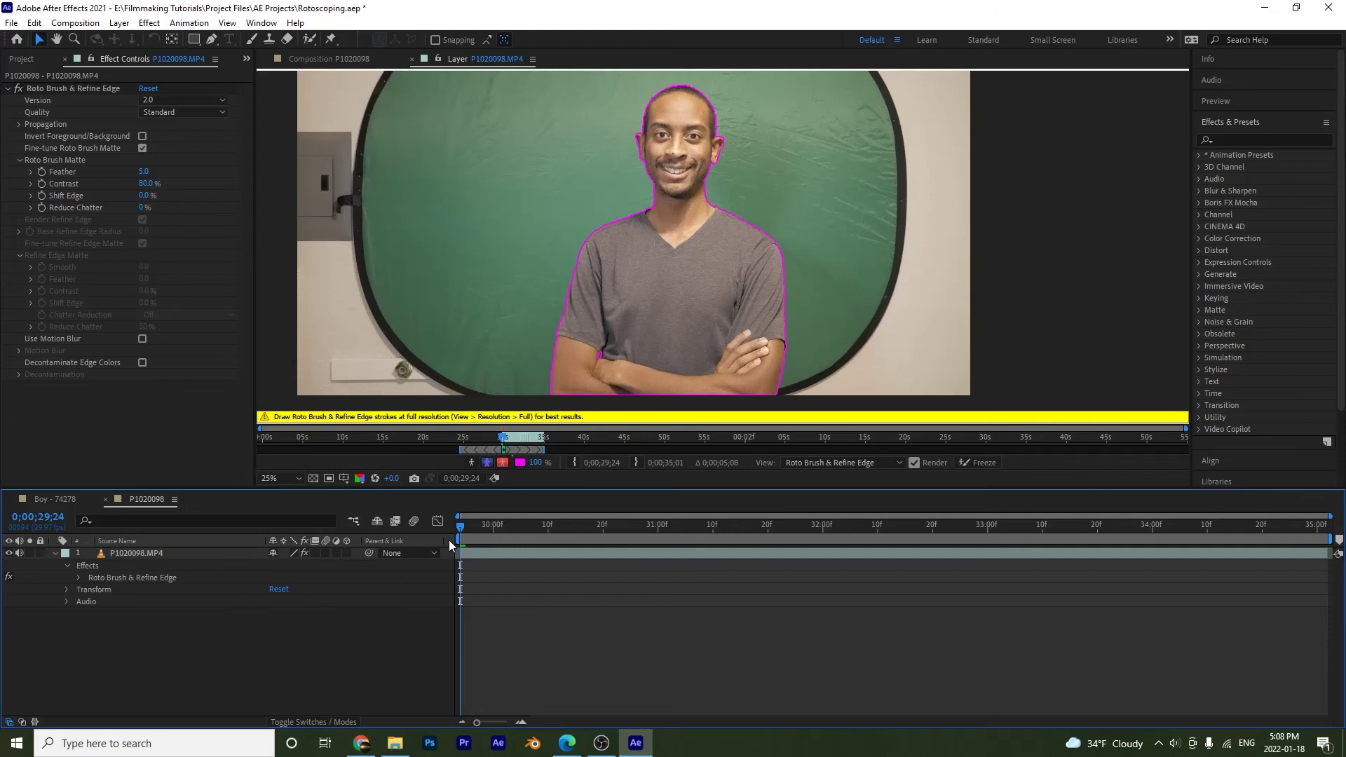
left_click(503, 463)
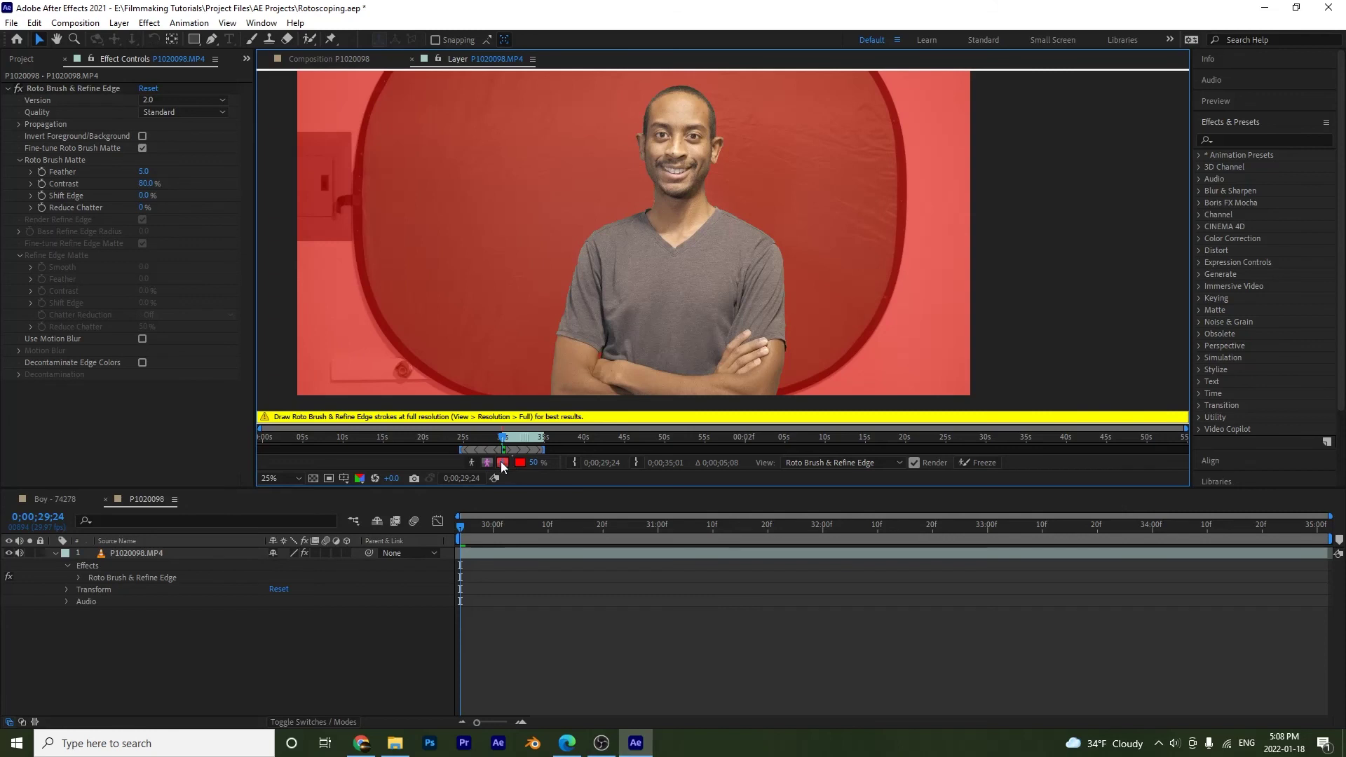
left_click_drag(145, 197, 115, 201)
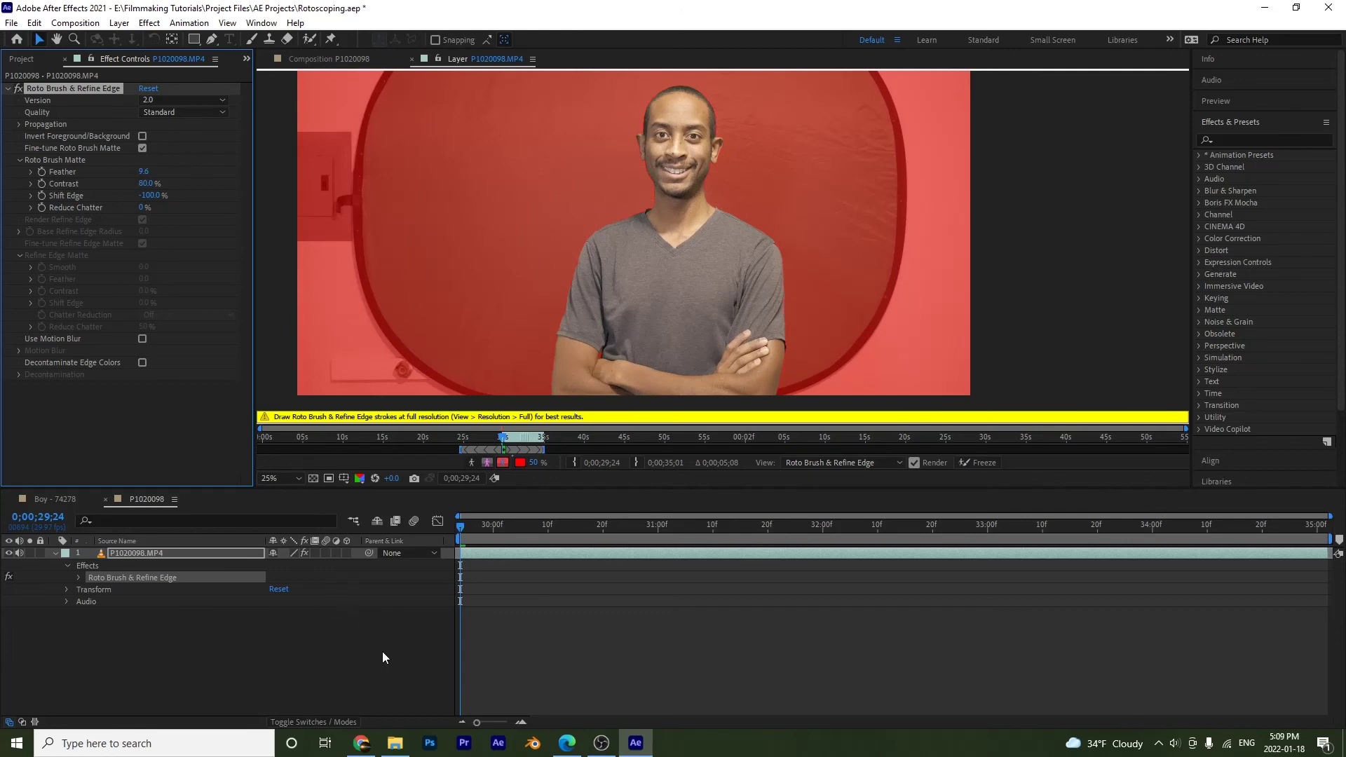
left_click(712, 312)
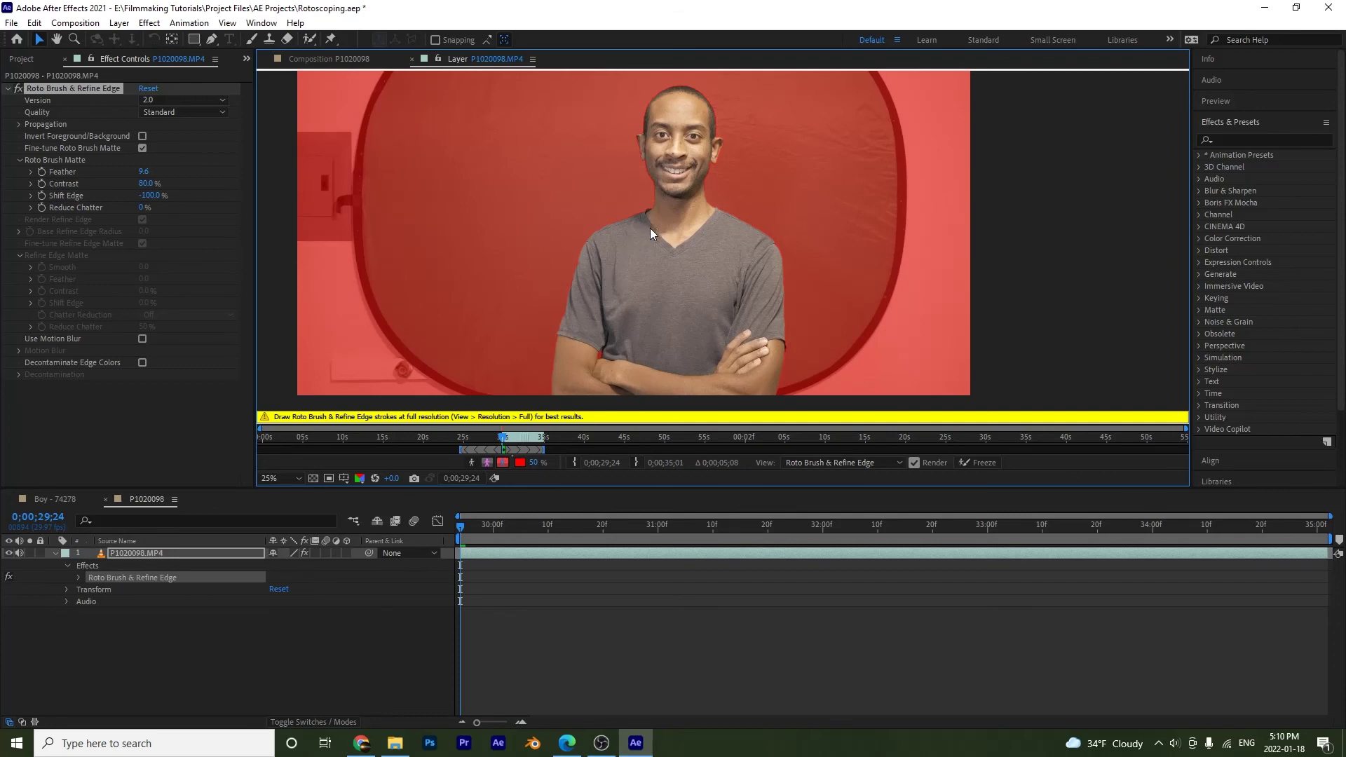
Freeze the Roto Brush propagation for the P1020098.MP4 layer.
left_click_drag(649, 228, 648, 243)
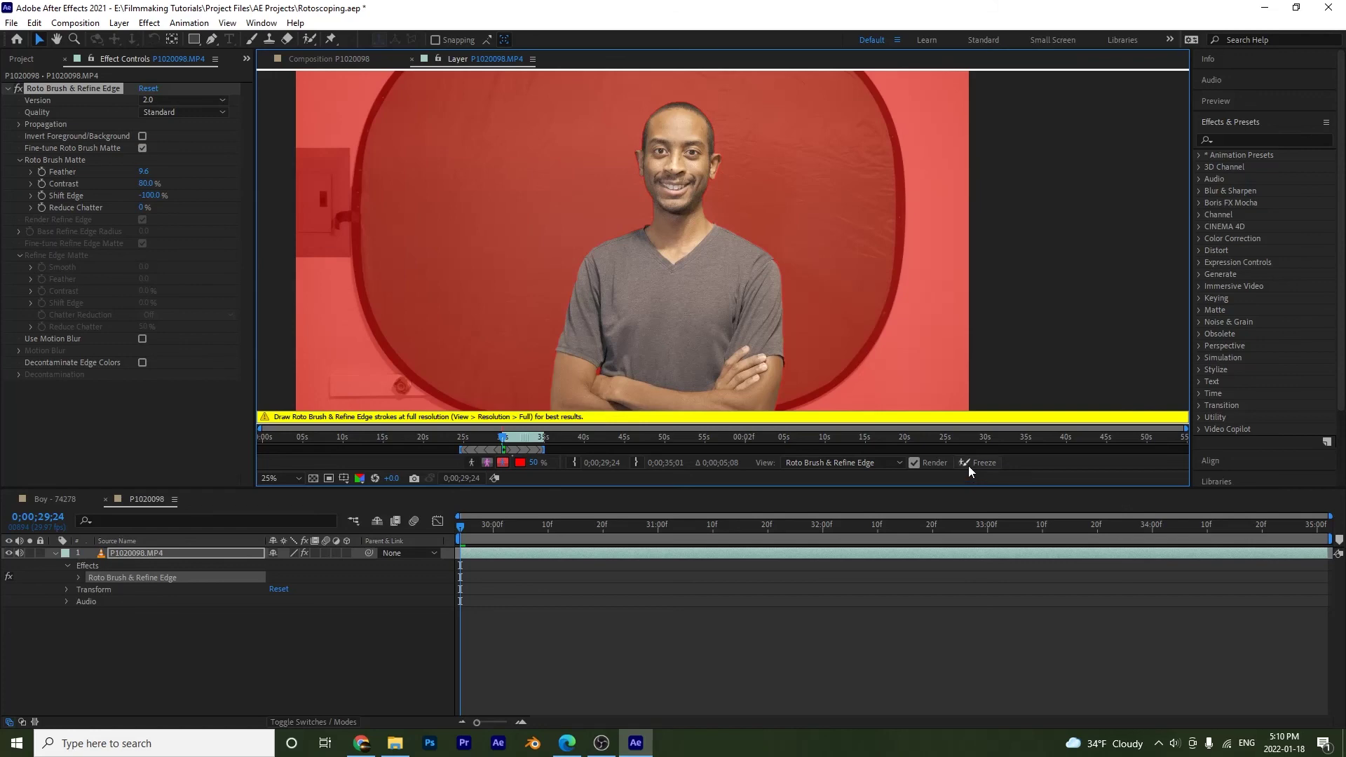
left_click(969, 465)
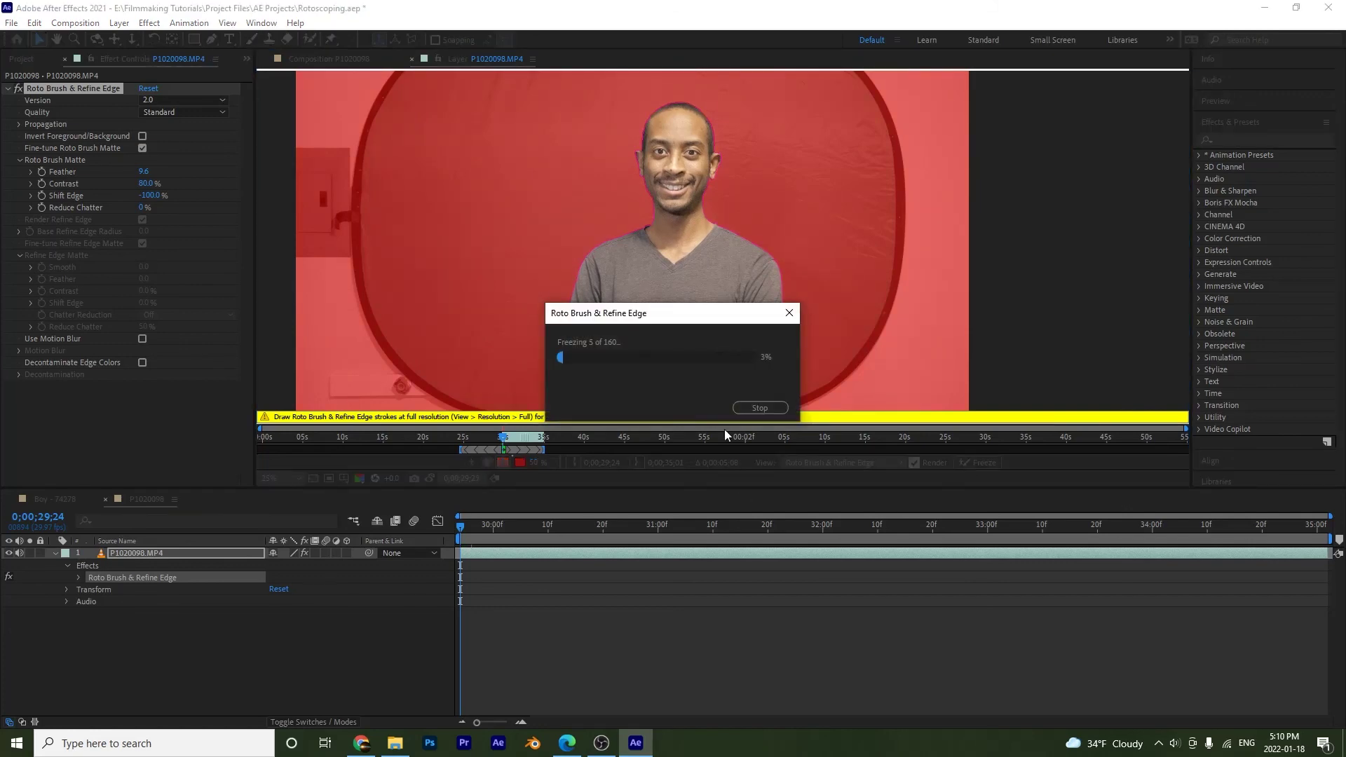
left_click_drag(682, 318, 907, 261)
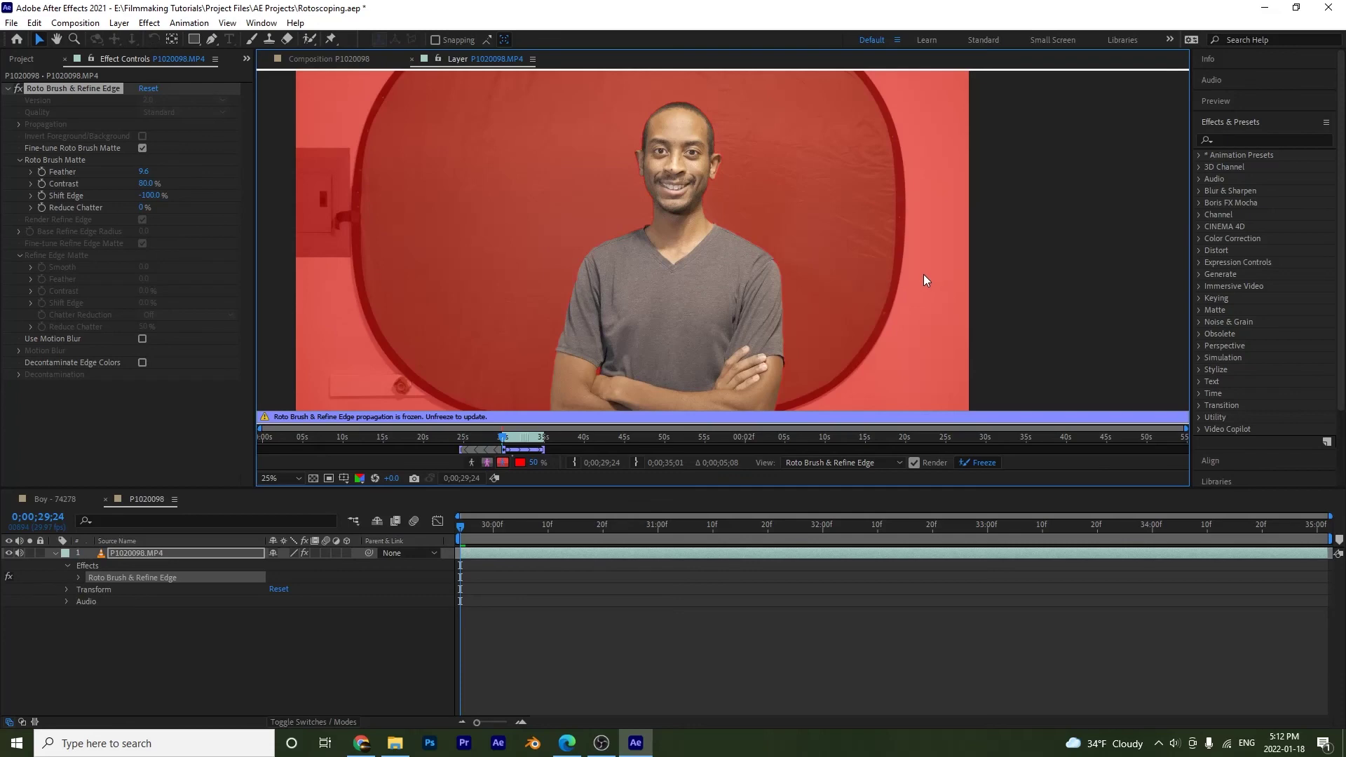
Try a Roto Brush foreground stroke and a Refine Edge stroke over the man's face and neck while the propagation is frozen.
left_click(310, 40)
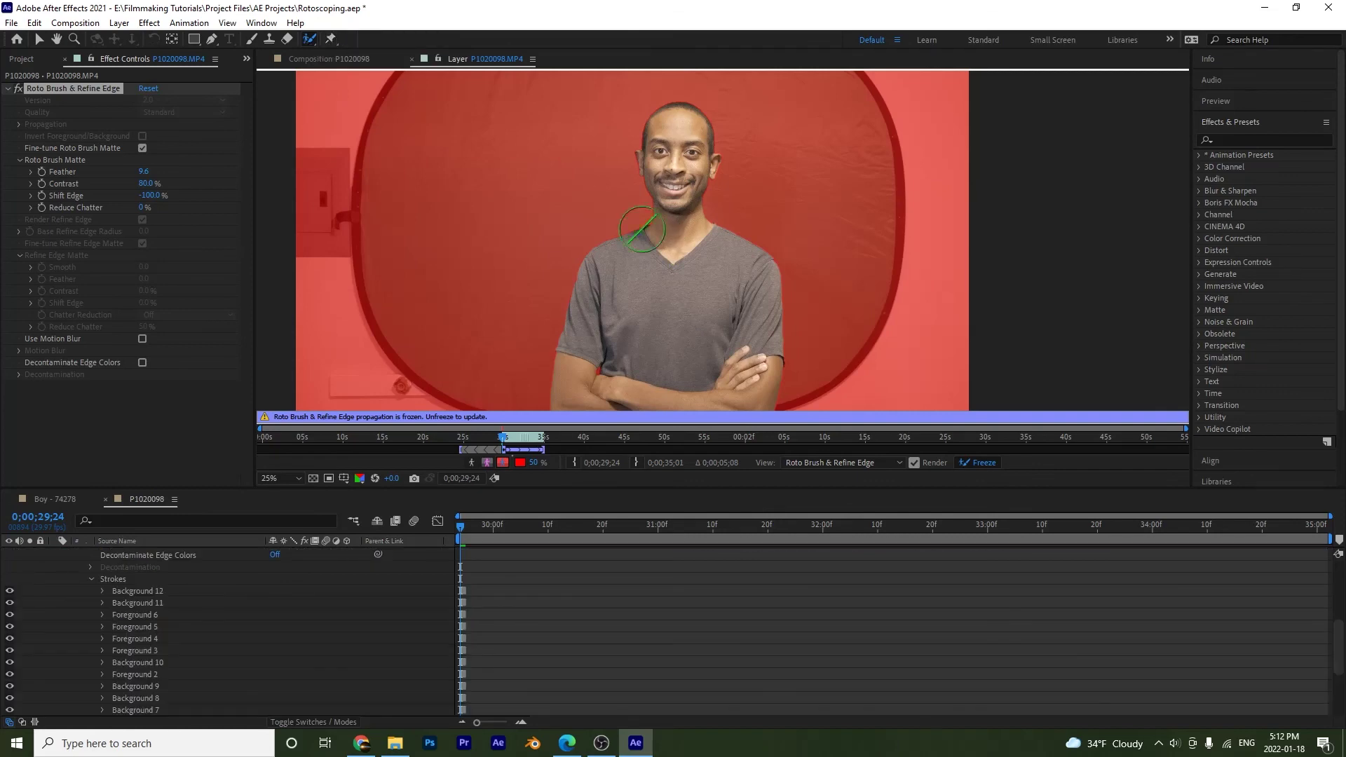
left_click_drag(679, 157, 691, 231)
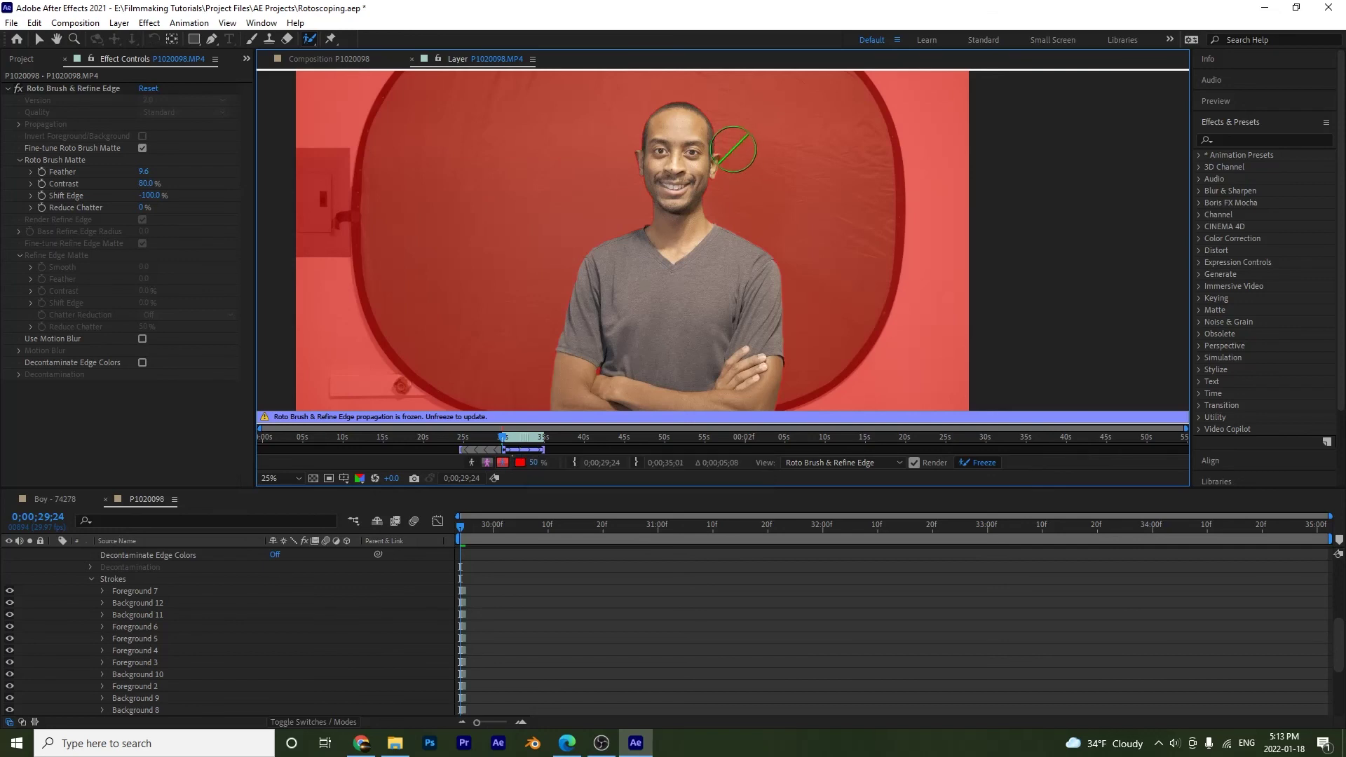
left_click(307, 45)
left_click(344, 54)
left_click_drag(678, 174, 678, 221)
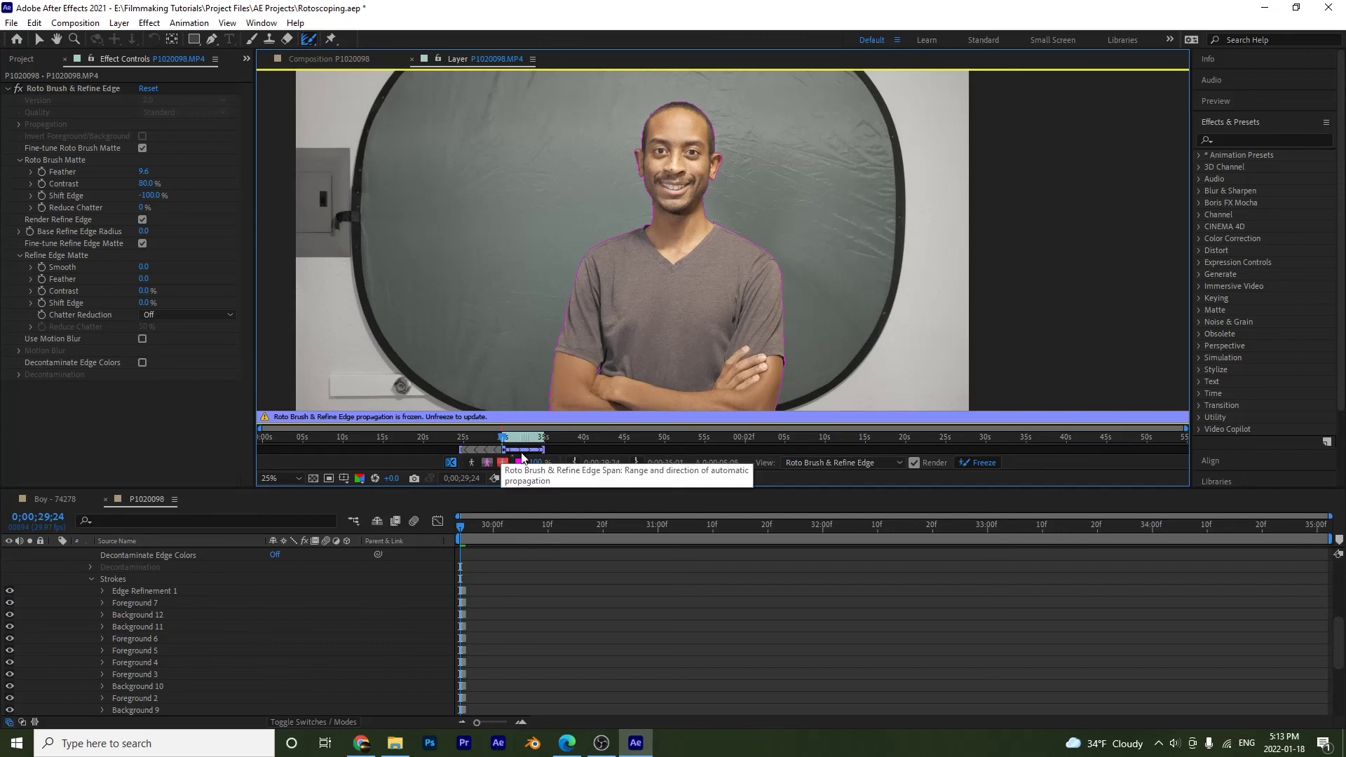
Unfreeze the Roto Brush propagation and delete the test strokes Edge Refinement 1 and Foreground 7.
left_click(975, 464)
left_click_drag(677, 172, 678, 219)
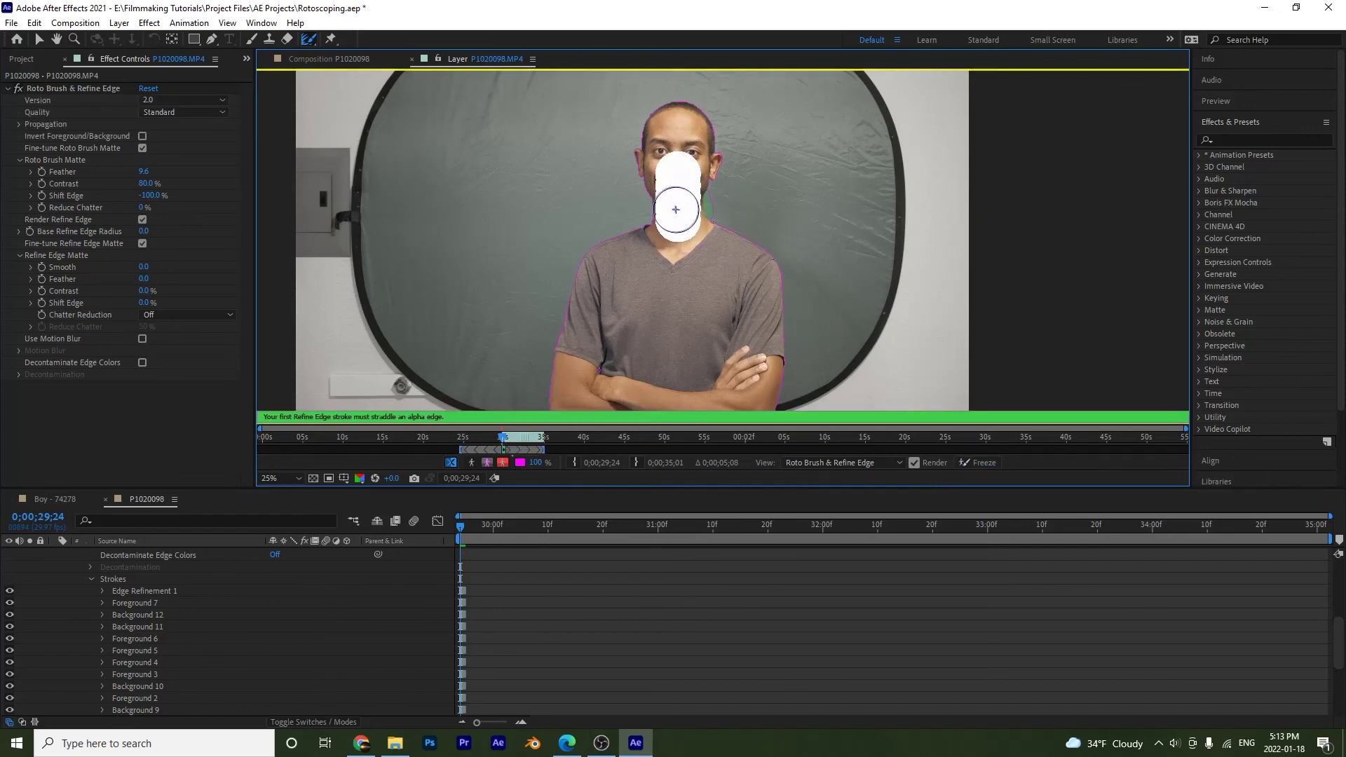
left_click(139, 590)
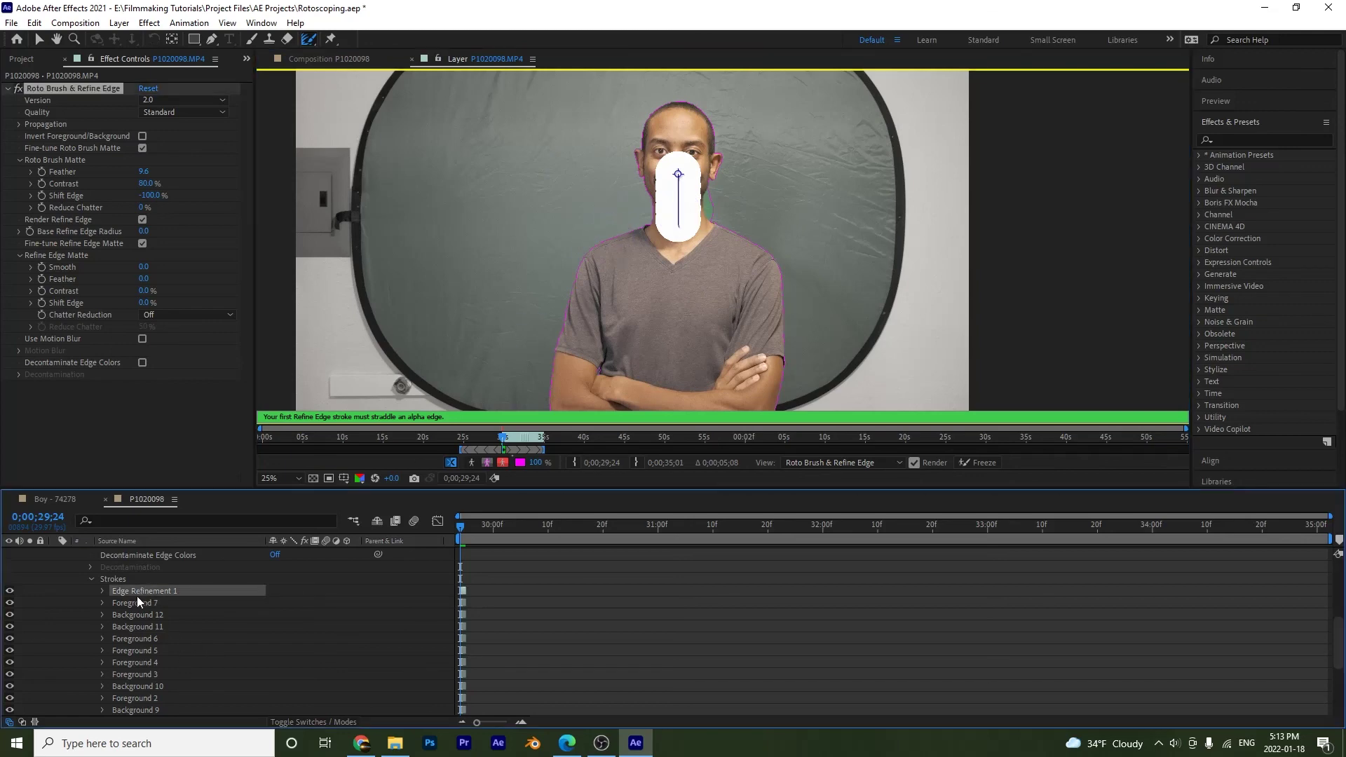
left_click(136, 604, "shift")
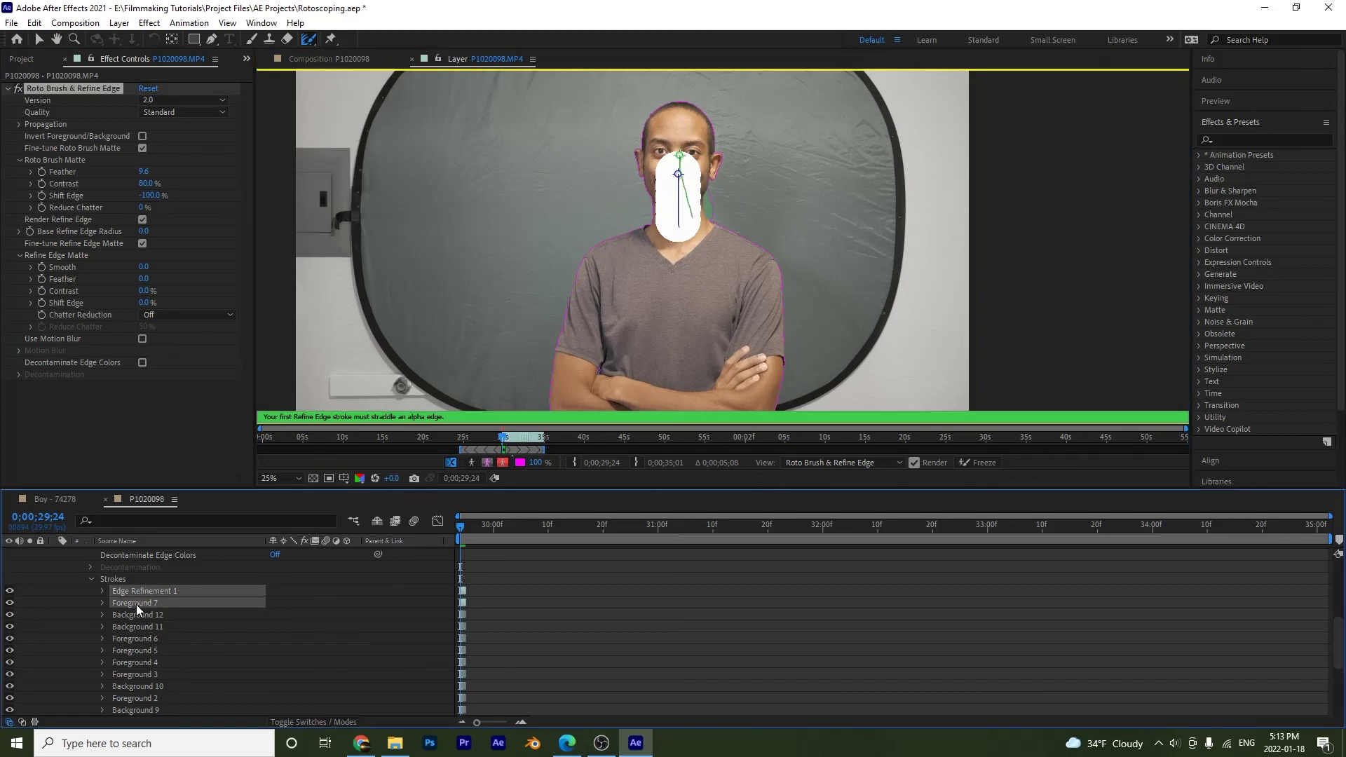
key("Delete")
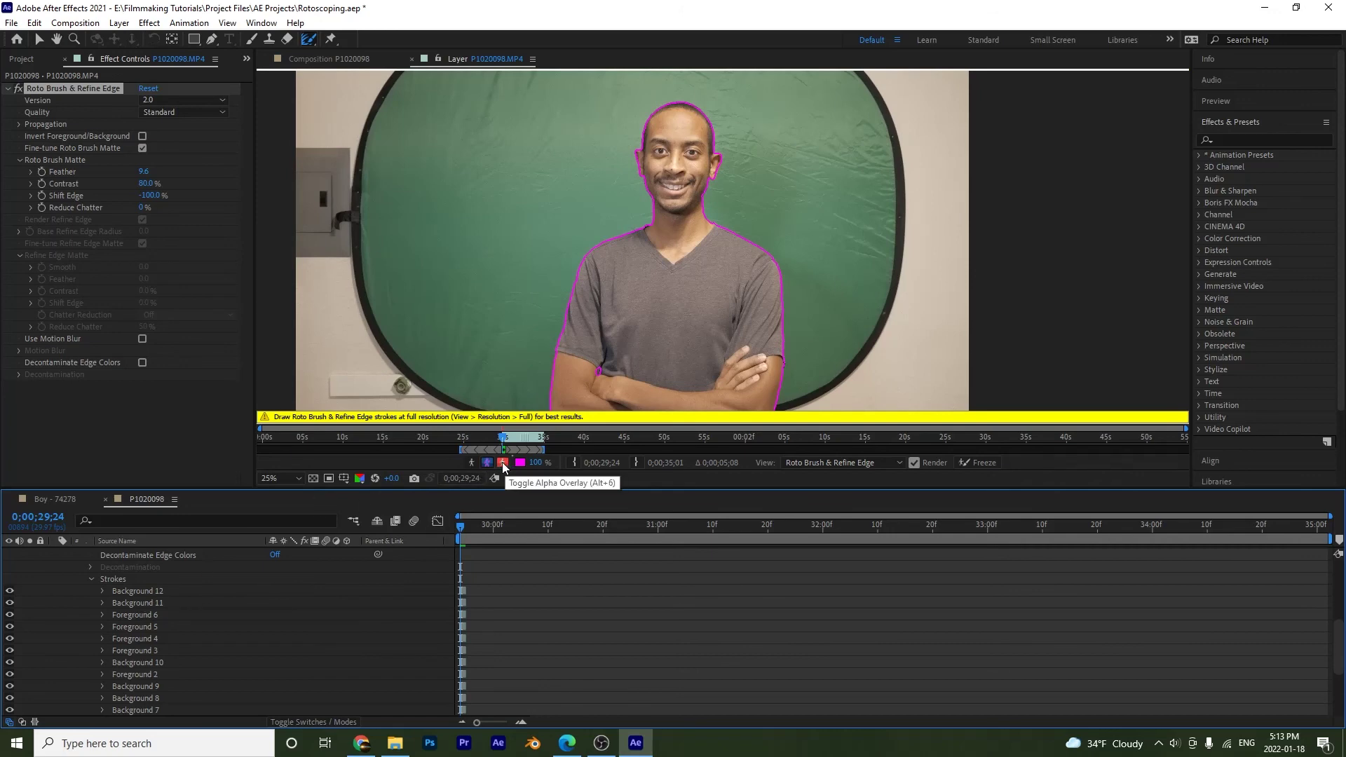
Toggle the alpha overlay and view the man's cutout in the P1020098 composition.
left_click(502, 461)
left_click(340, 61)
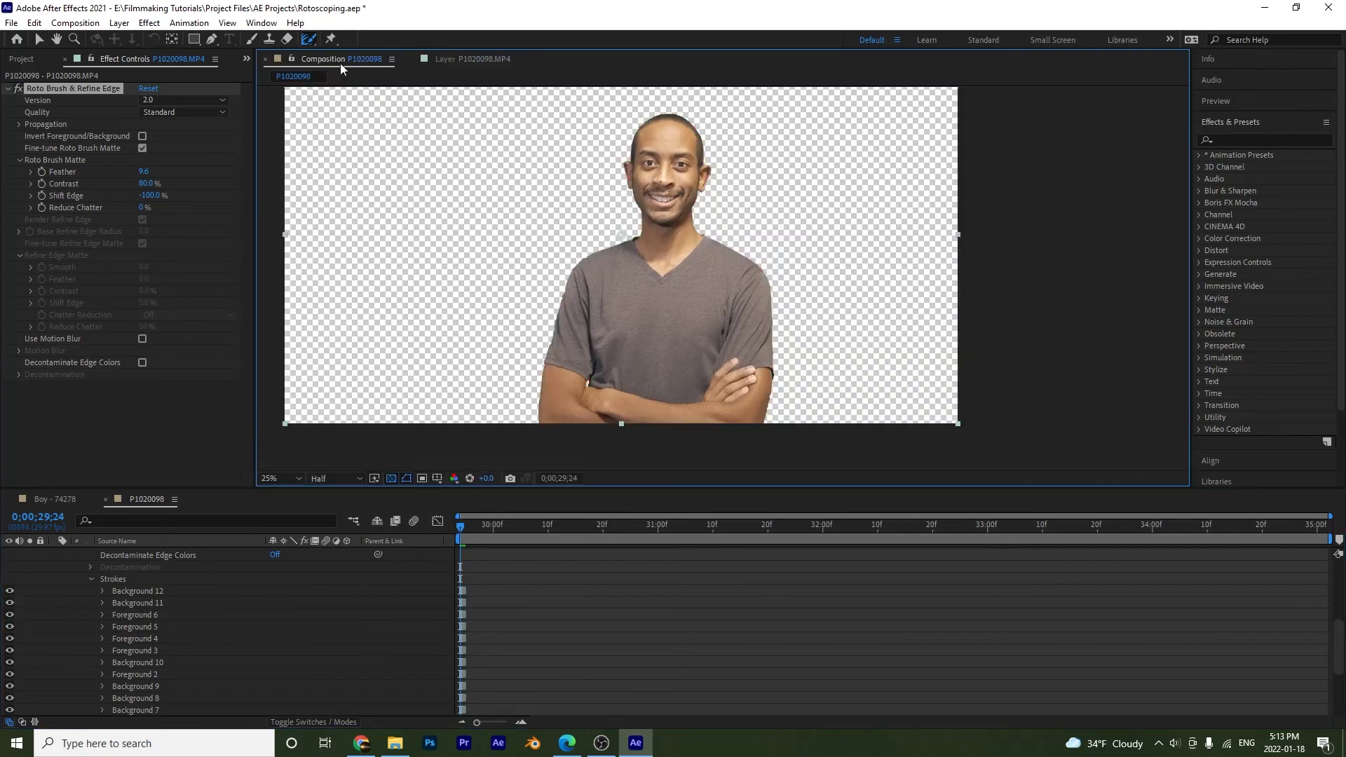